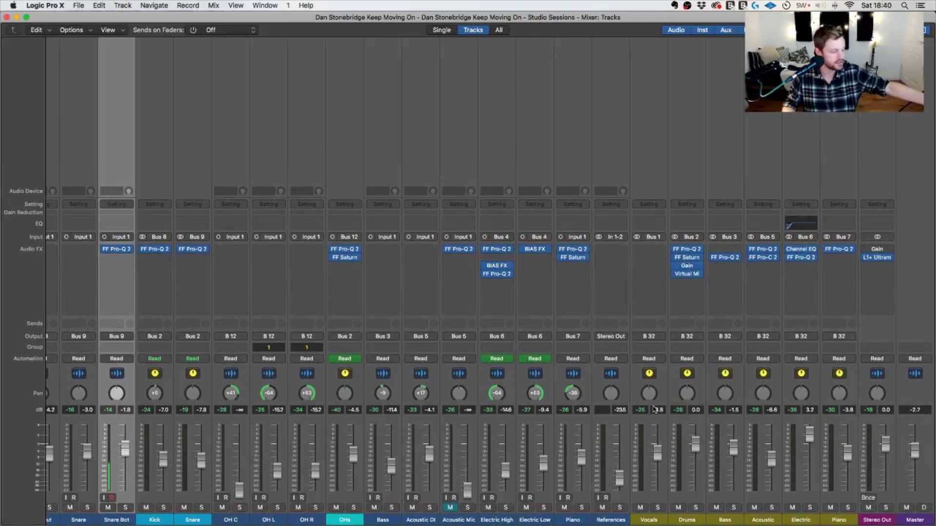
# Add a send from the Mix Buss channel to Bus 20 with its level at about +0.7 dB.
pyautogui.hscroll(-10, 542, 394)
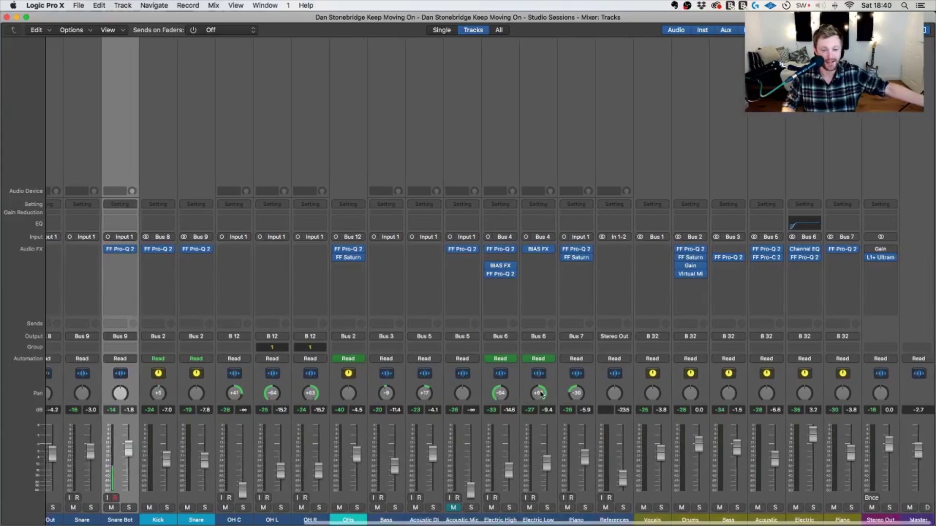
pyautogui.hscroll(-2, 540, 393)
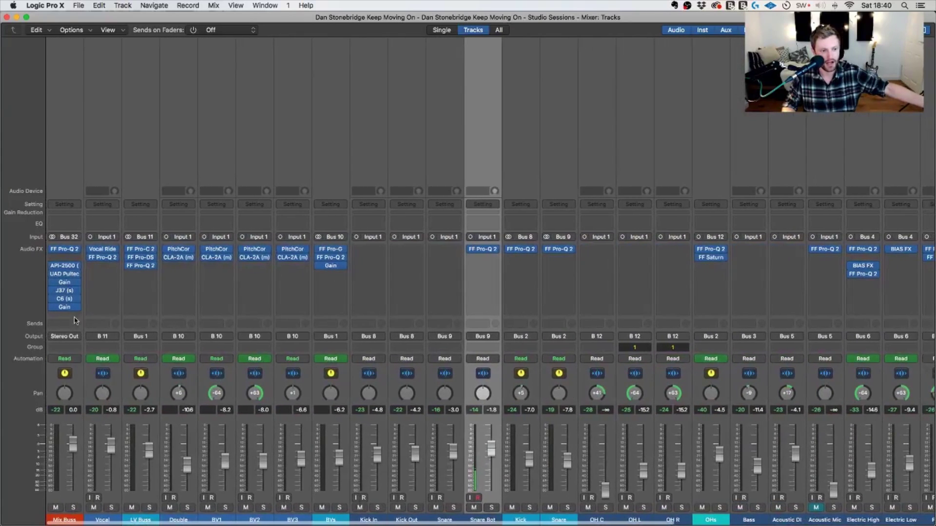
pyautogui.click(73, 323)
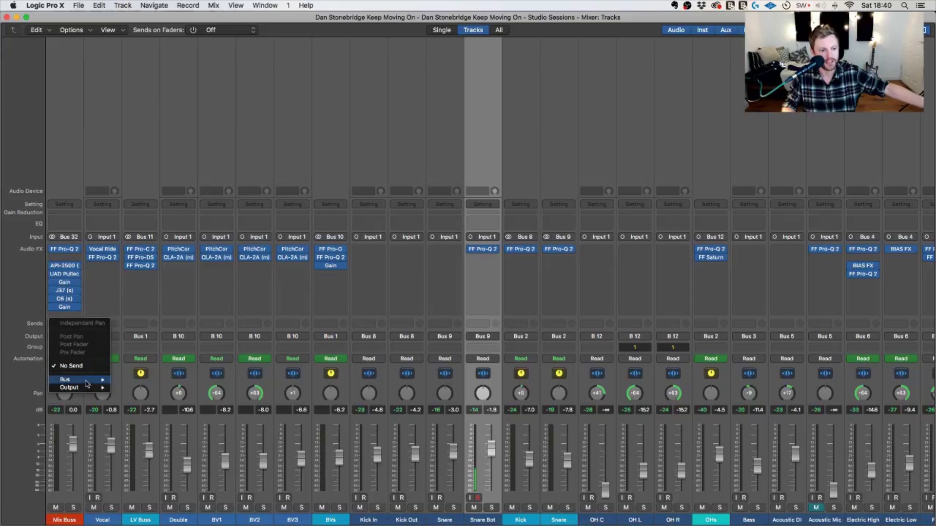
pyautogui.moveTo(87, 384)
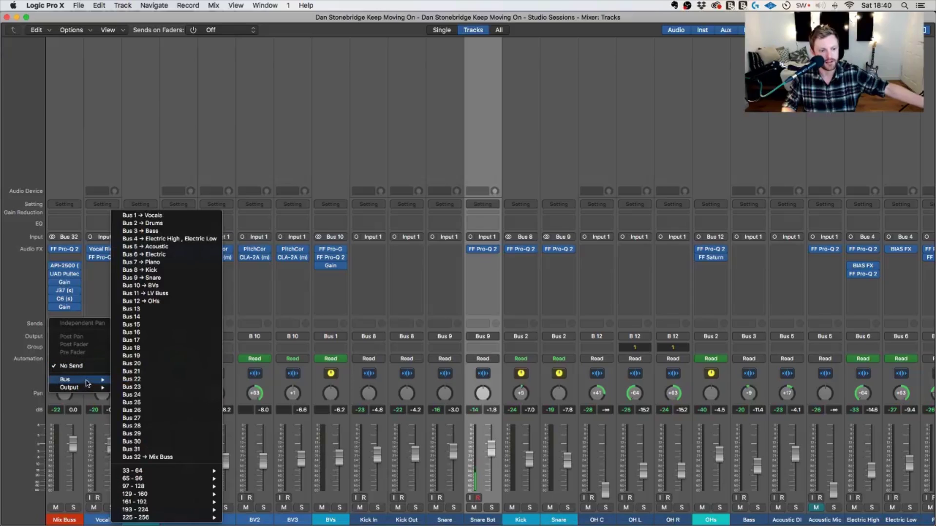
pyautogui.click(134, 363)
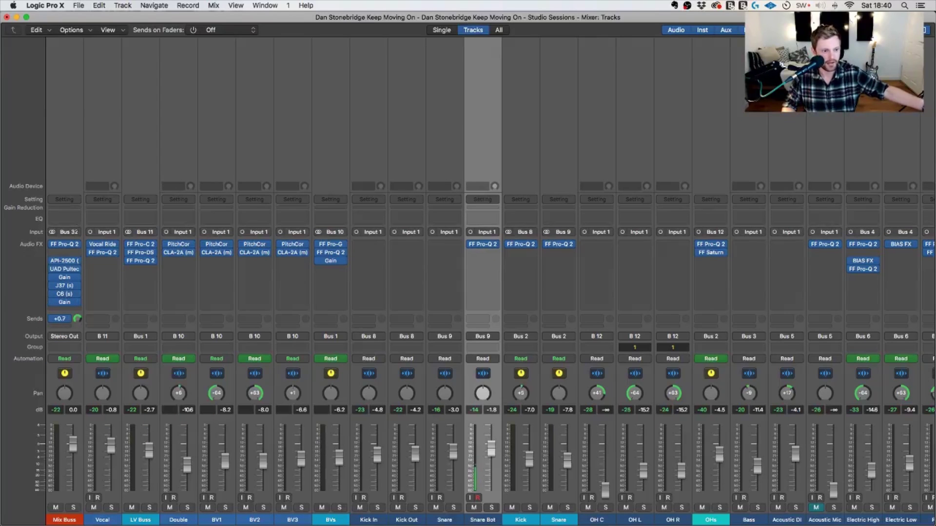
# Rename the new Bus 20 aux channel as Verb and colour it turquoise.
pyautogui.hscroll(10, 178, 258)
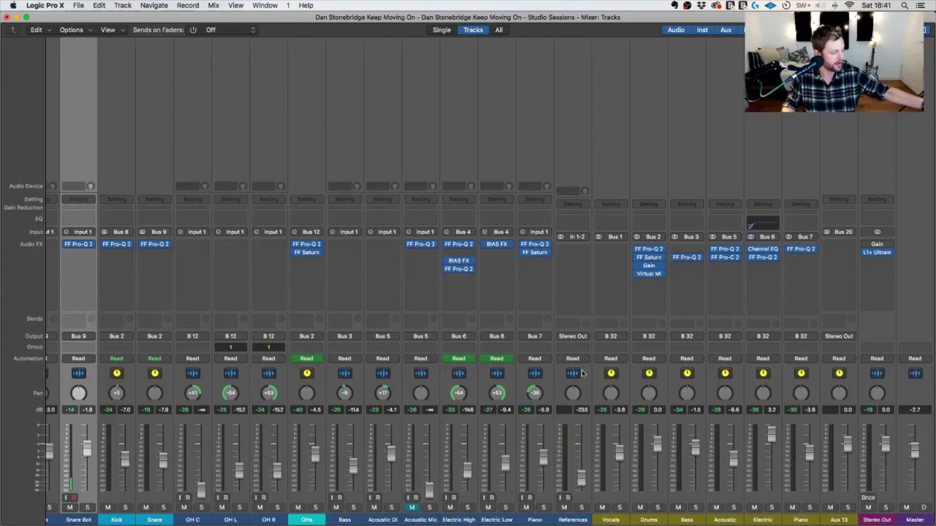
pyautogui.click(839, 283)
pyautogui.hotkey('alt', 'c')
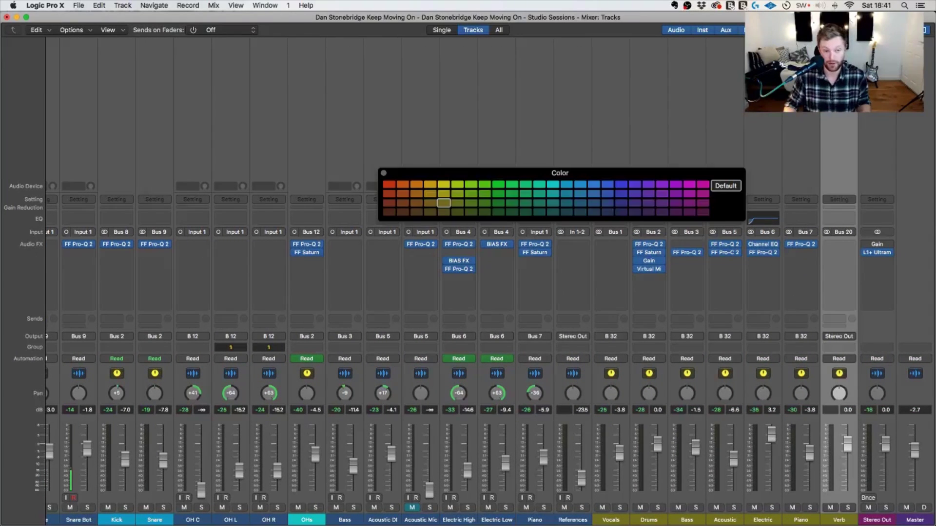
pyautogui.click(538, 186)
pyautogui.click(384, 173)
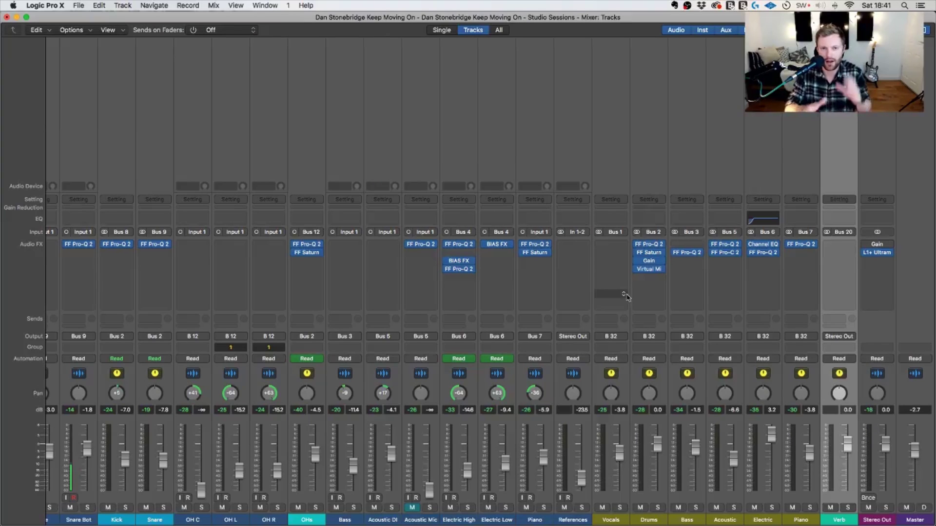
# Insert the FabFilter Pro-R reverb on the Verb channel and move its window to the middle of the mixer.
pyautogui.click(839, 244)
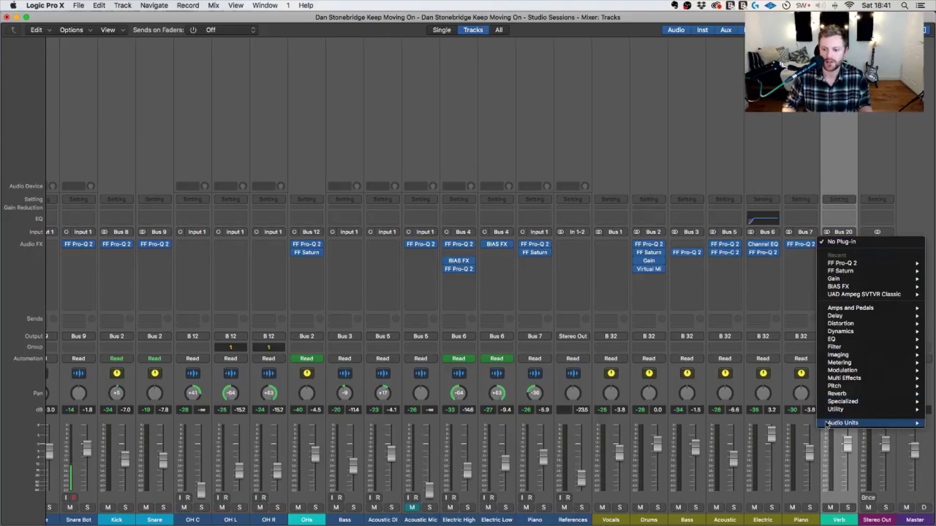
pyautogui.moveTo(828, 423)
pyautogui.moveTo(751, 409)
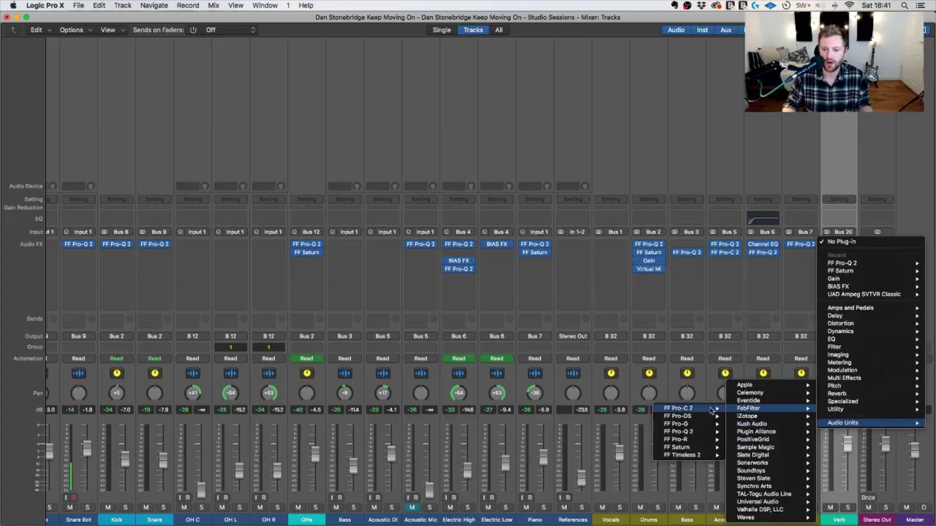
pyautogui.click(684, 440)
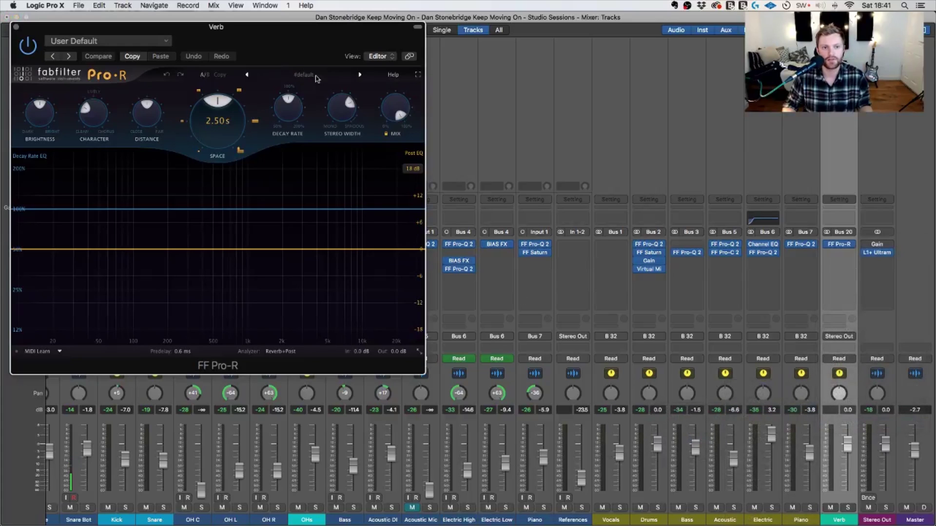
pyautogui.moveTo(315, 51); pyautogui.dragTo(565, 95)
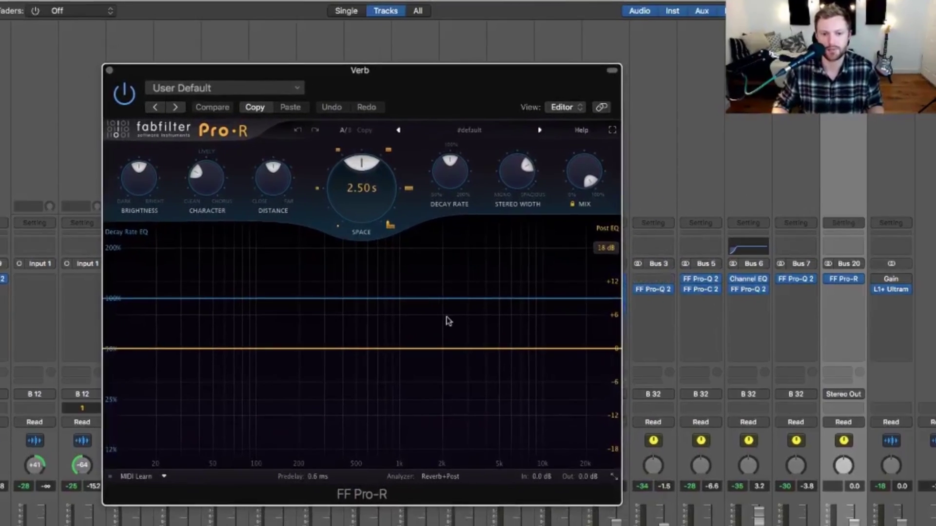
# Play the mix and audition Pro-R's Space control at about 1.87 s, 1.64 s, 2.88 s and 1.15 s.
pyautogui.press('space')
pyautogui.moveTo(344, 207); pyautogui.dragTo(344, 220)
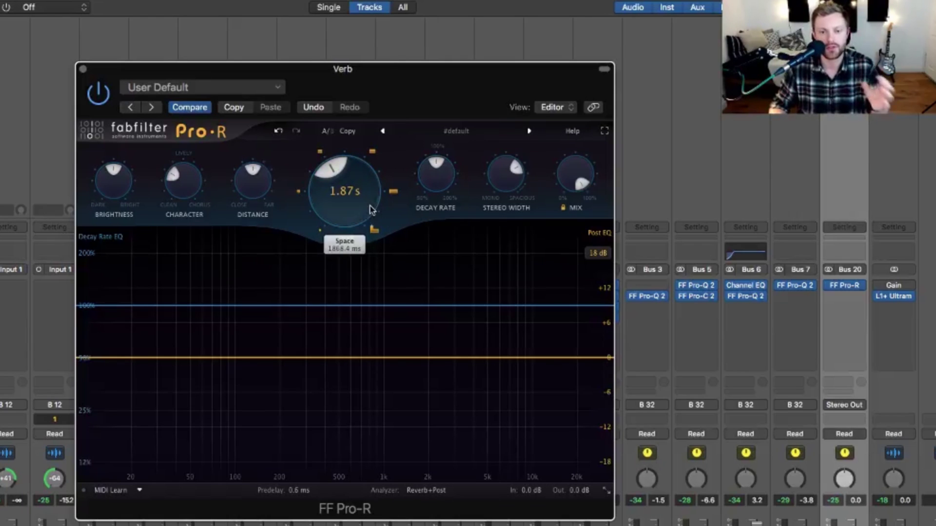
pyautogui.moveTo(370, 209)
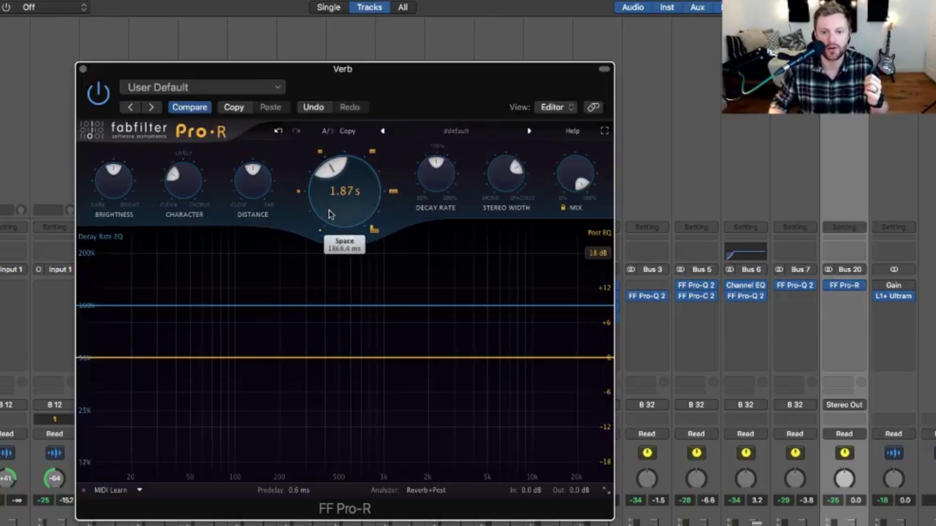
pyautogui.moveTo(359, 198); pyautogui.dragTo(346, 208)
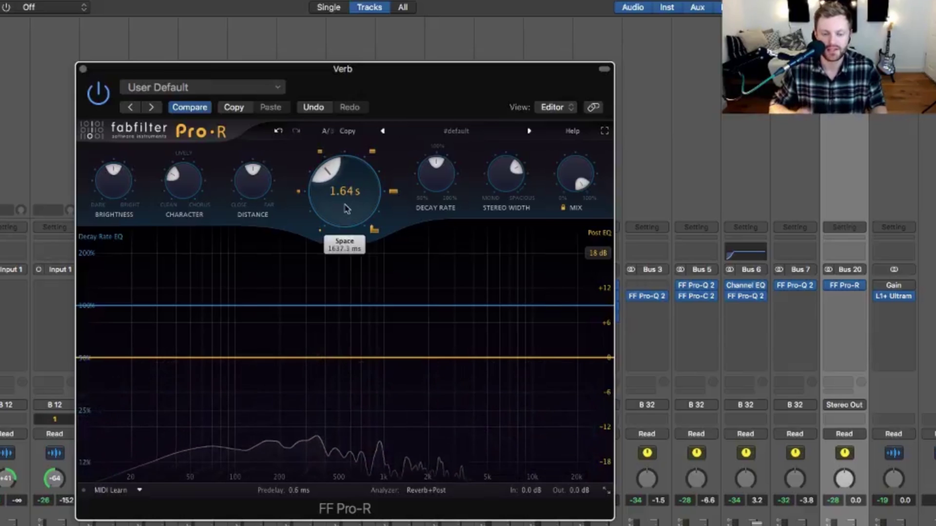
pyautogui.moveTo(345, 209); pyautogui.dragTo(346, 166)
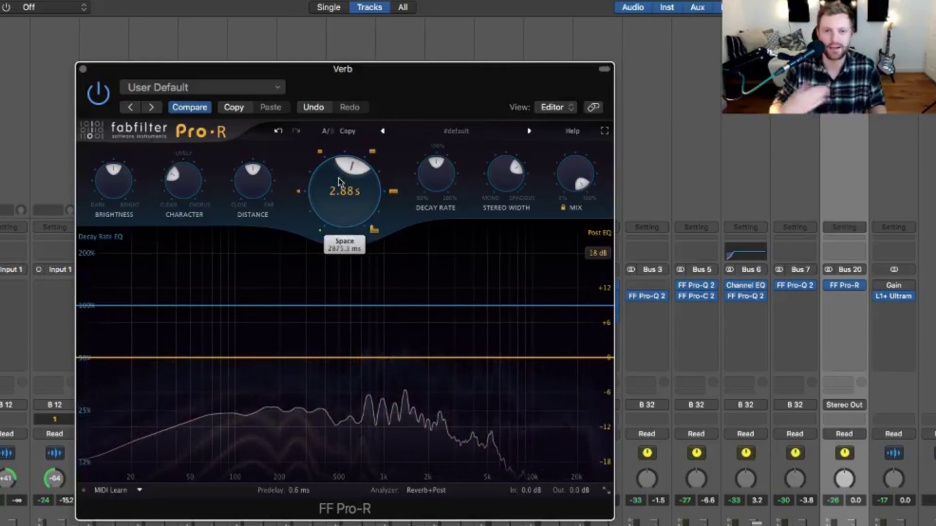
pyautogui.moveTo(340, 181)
pyautogui.mouseDown()
pyautogui.moveTo(340, 218)
pyautogui.moveTo(345, 197)
pyautogui.mouseUp()
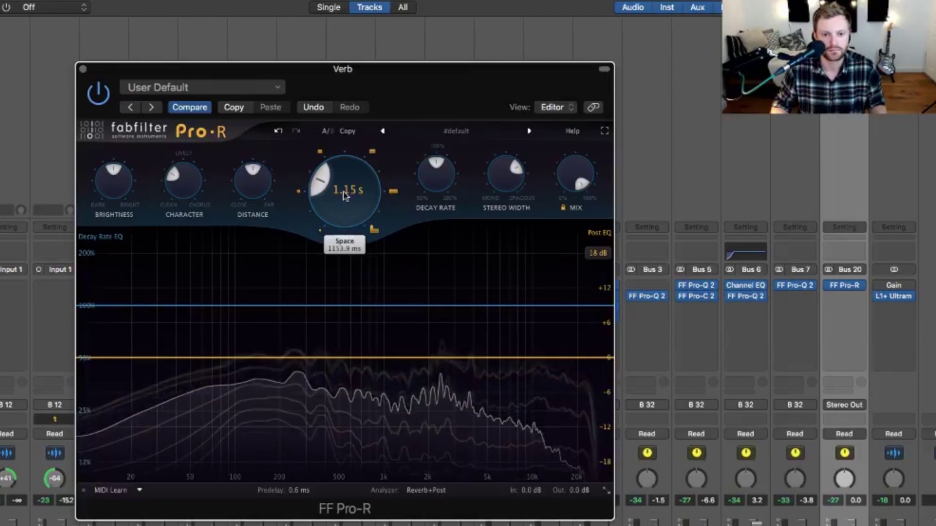
# Fine-tune Pro-R's Space to 1.31 s while listening to the mix.
pyautogui.moveTo(343, 192); pyautogui.dragTo(360, 198)
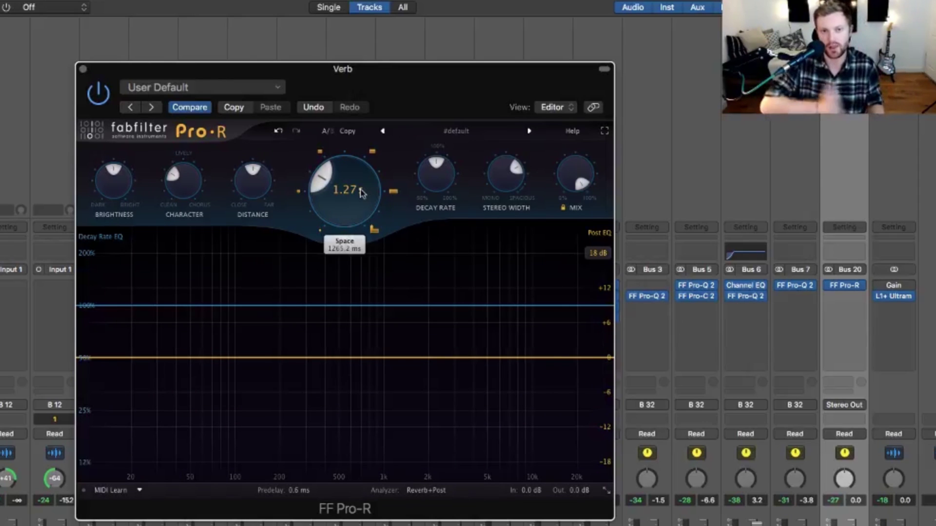
pyautogui.press('space')
pyautogui.scroll(1, 361, 193)
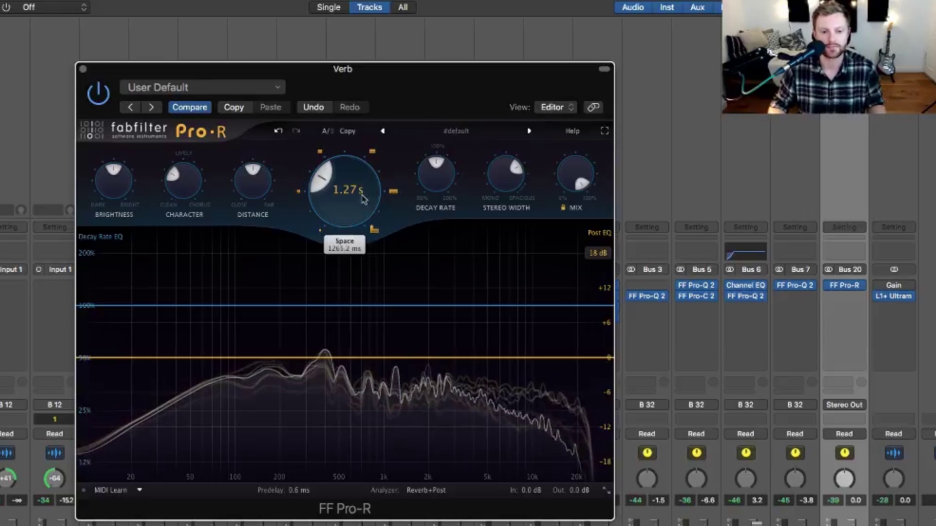
pyautogui.scroll(1, 364, 200)
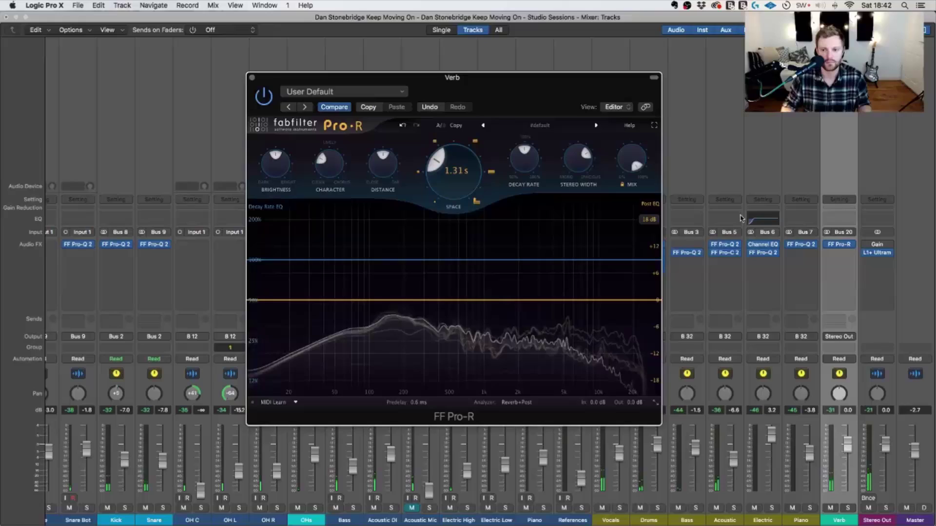
pyautogui.press('space')
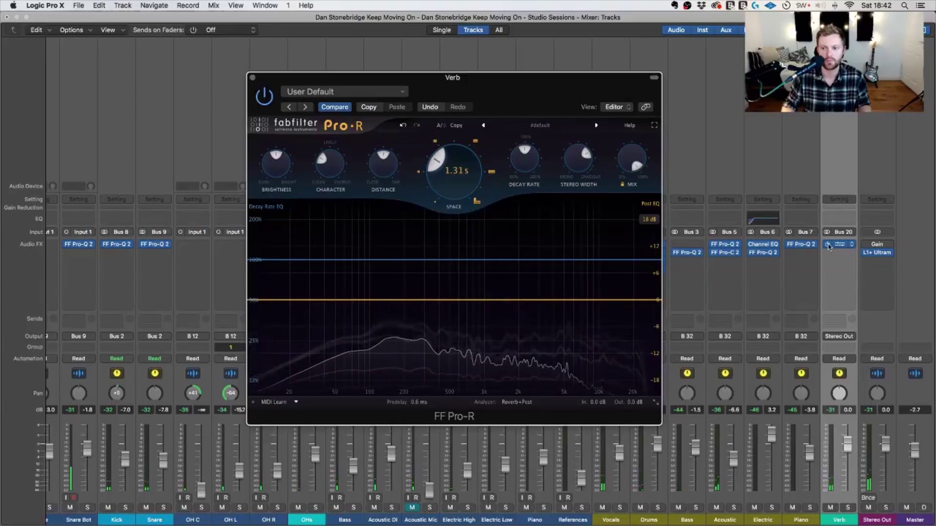
# Bypass Pro-R on the Verb channel and insert ValhallaRoom in the slot below it.
pyautogui.click(834, 256)
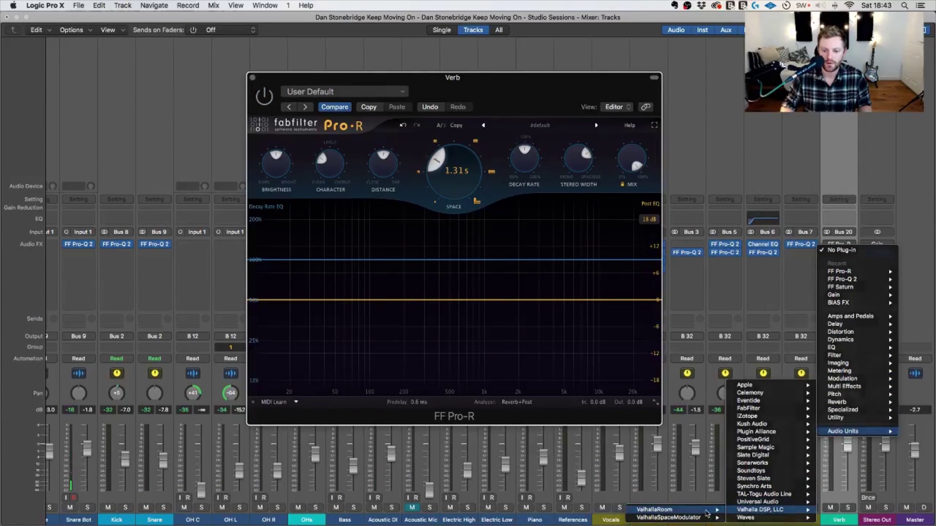
pyautogui.click(607, 512)
pyautogui.moveTo(267, 46); pyautogui.dragTo(369, 83)
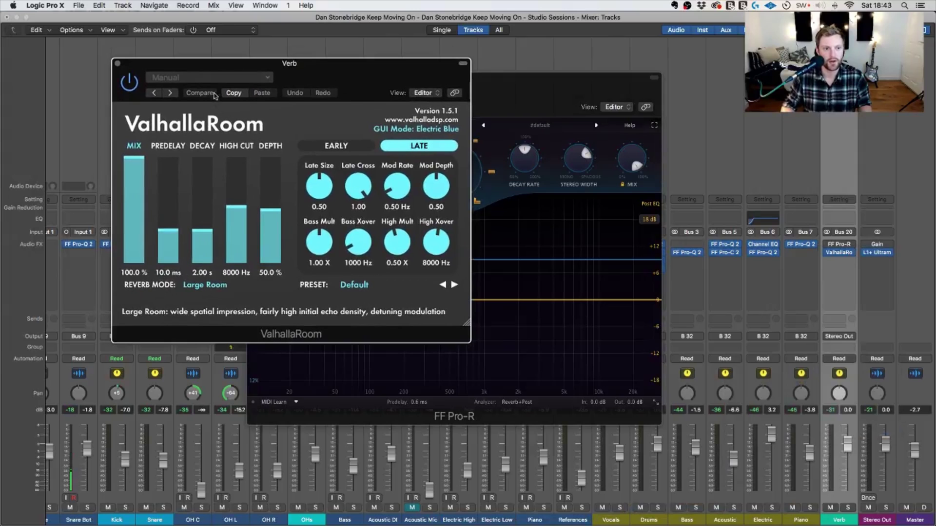
# Load the Room 1s preset in ValhallaRoom and set the decay to 1.48 s.
pyautogui.click(234, 78)
pyautogui.click(180, 263)
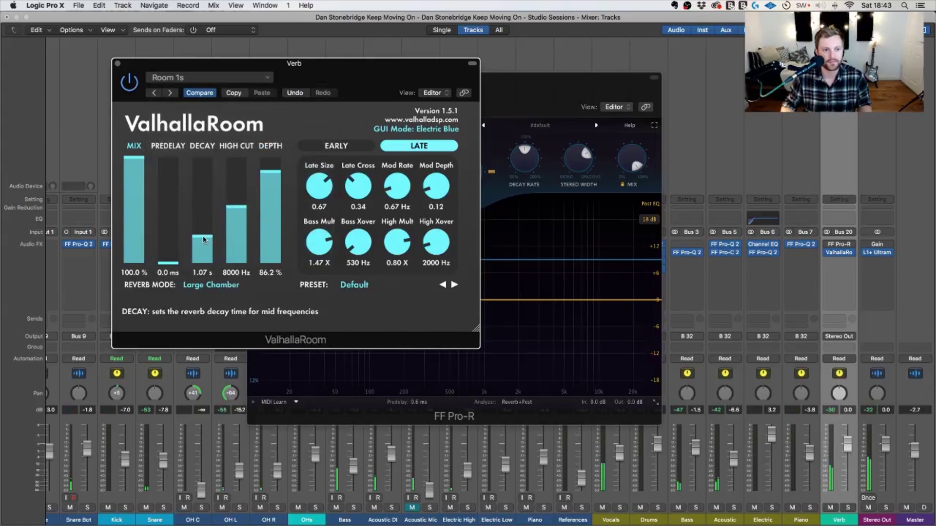
pyautogui.moveTo(200, 245); pyautogui.dragTo(201, 230)
pyautogui.moveTo(249, 266); pyautogui.dragTo(248, 267)
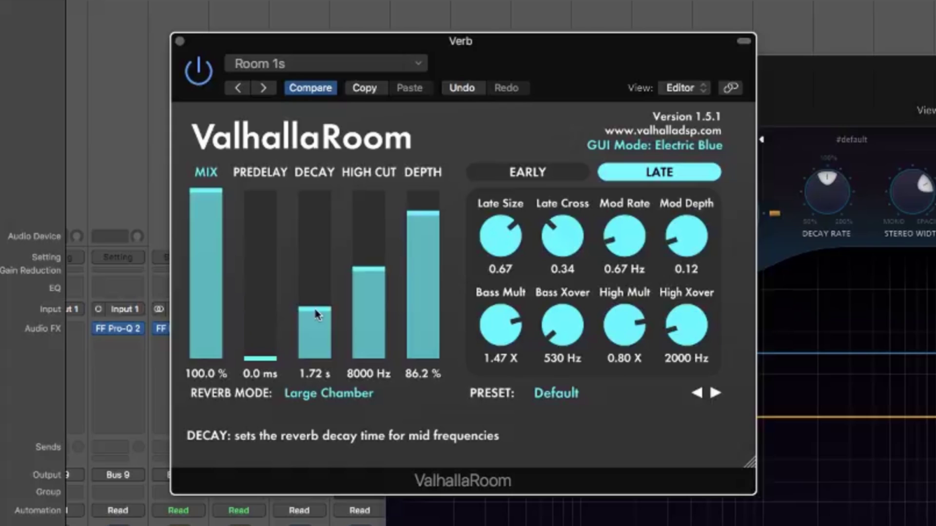
pyautogui.moveTo(318, 315); pyautogui.dragTo(318, 317)
# Try ValhallaRoom's Large Room and Bright Room reverb modes, ending on Medium Room.
pyautogui.click(326, 393)
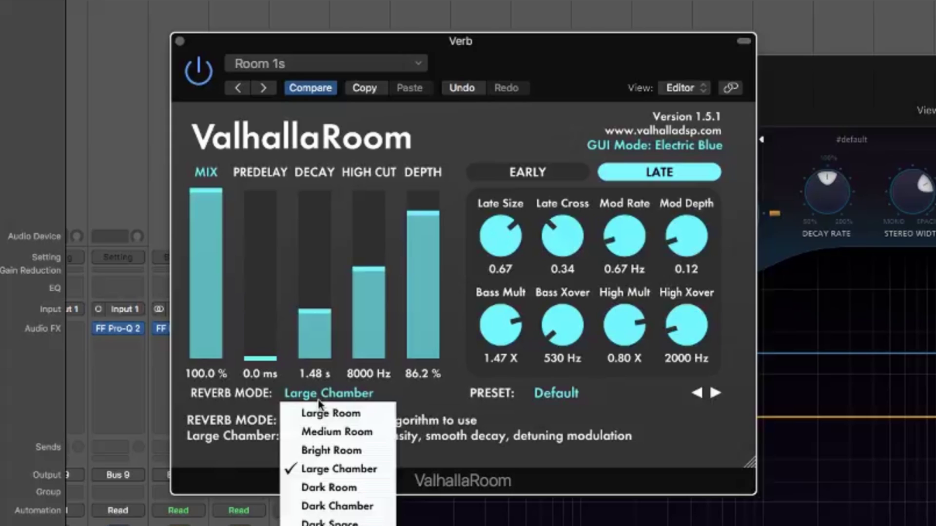
pyautogui.click(332, 415)
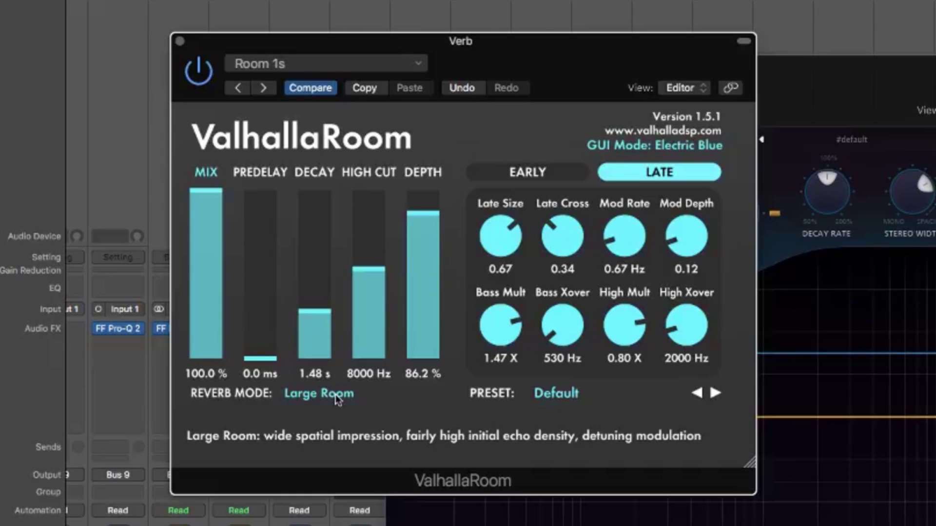
pyautogui.click(336, 395)
pyautogui.click(330, 447)
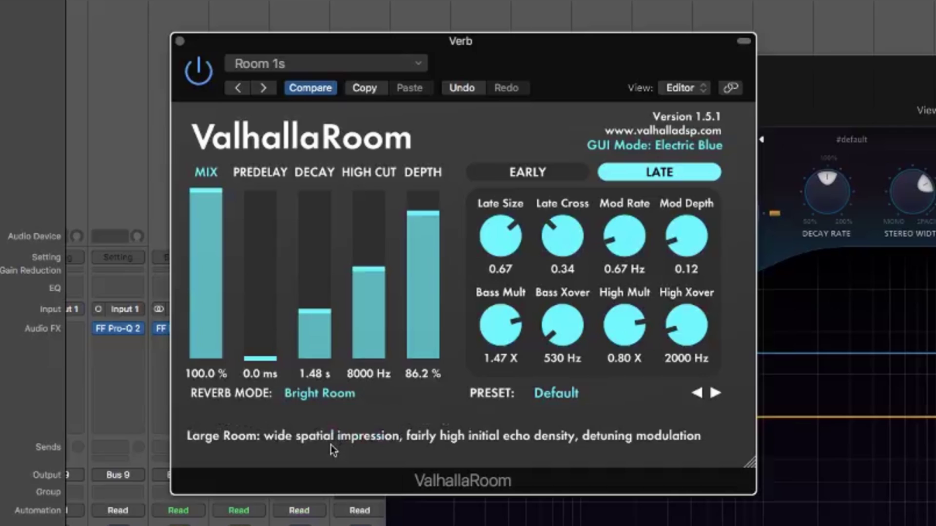
pyautogui.click(334, 404)
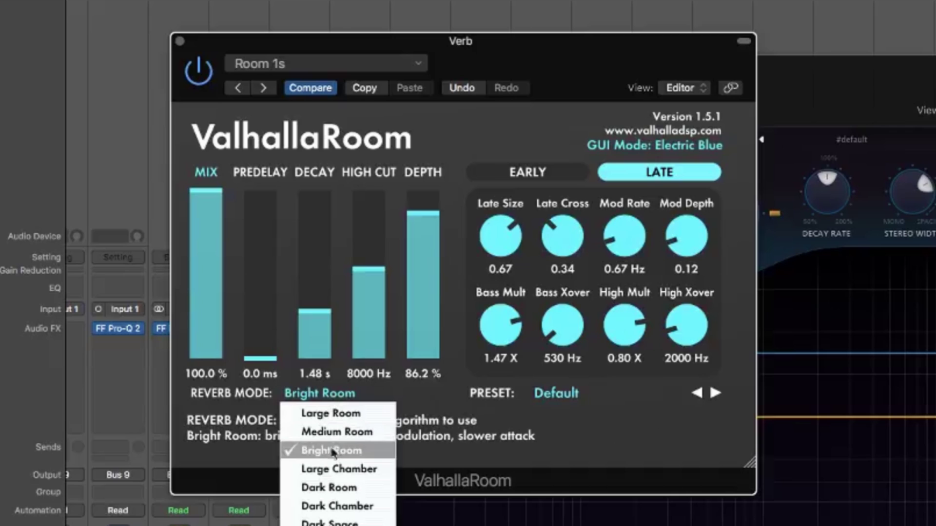
pyautogui.click(336, 429)
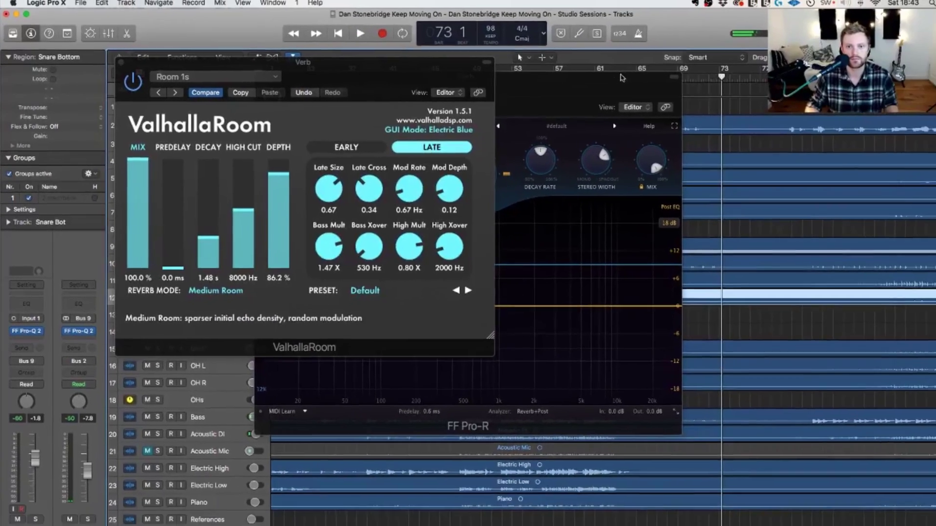
# Uncover the timeline, set a cycle range across the Marker 1 section and start playback.
pyautogui.moveTo(622, 78); pyautogui.dragTo(607, 172)
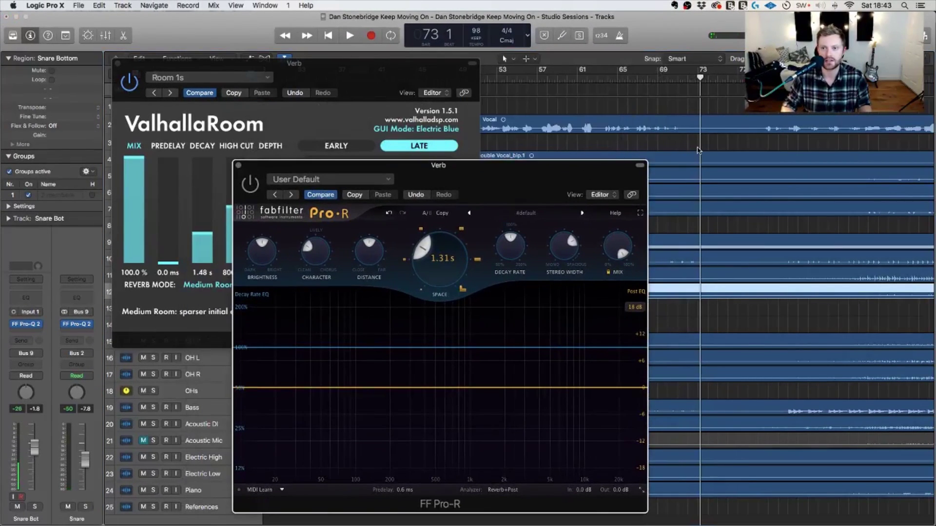
pyautogui.hscroll(10, 698, 151)
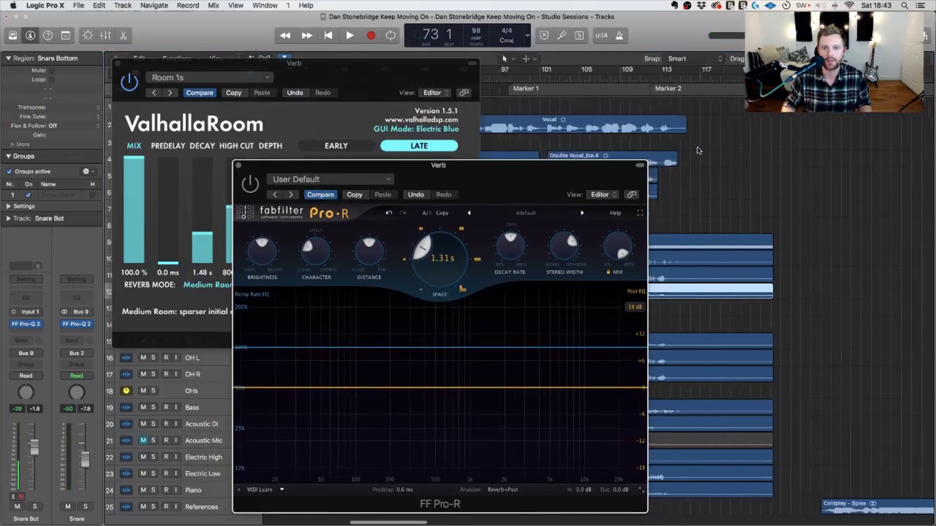
pyautogui.moveTo(577, 69); pyautogui.dragTo(715, 78)
pyautogui.press('space')
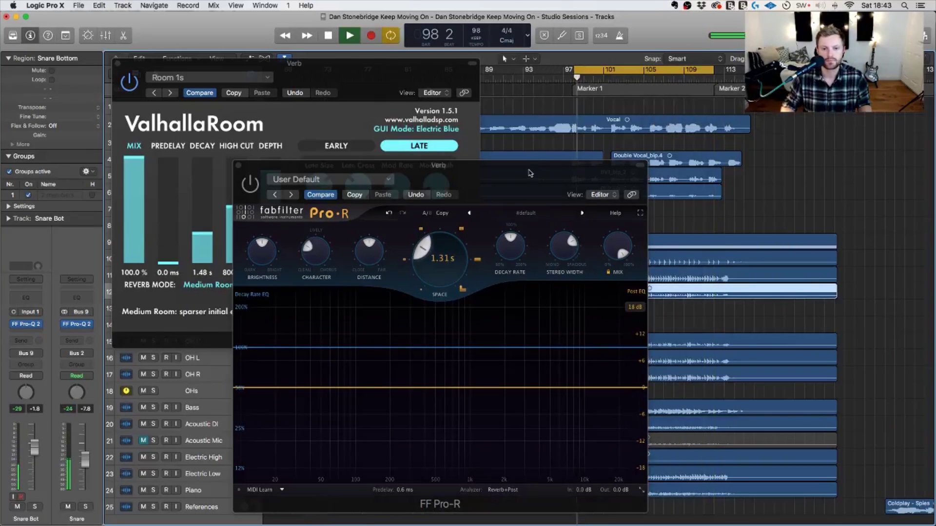
# Separate the two reverb windows and set ValhallaRoom's reverb mode to Dark Room.
pyautogui.moveTo(468, 169); pyautogui.dragTo(620, 87)
pyautogui.click(287, 63)
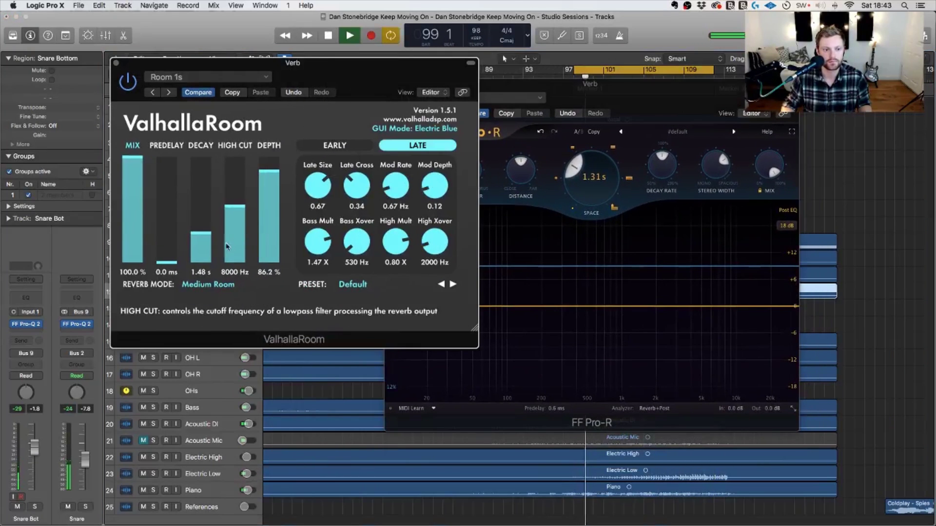
pyautogui.click(209, 285)
pyautogui.click(212, 364)
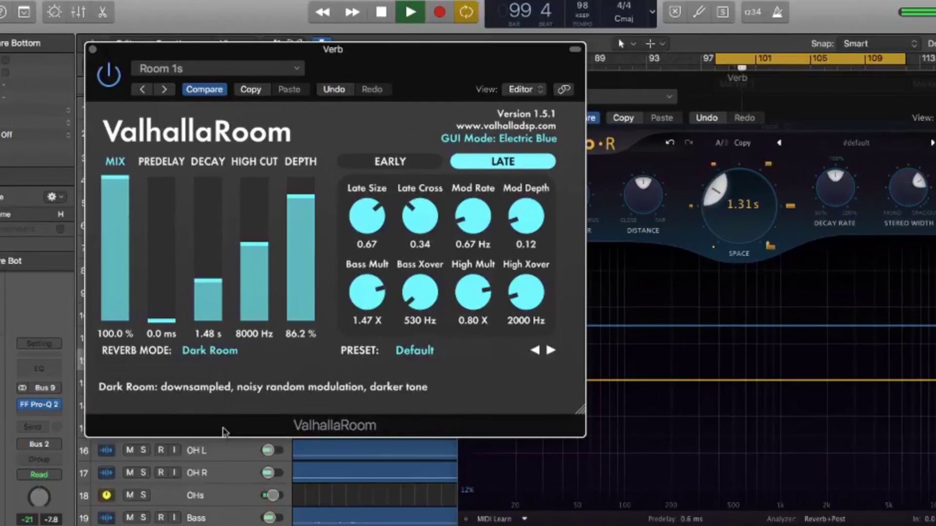
# Try ValhallaRoom's Bright Room reverb mode and settle on Medium Room.
pyautogui.click(216, 304)
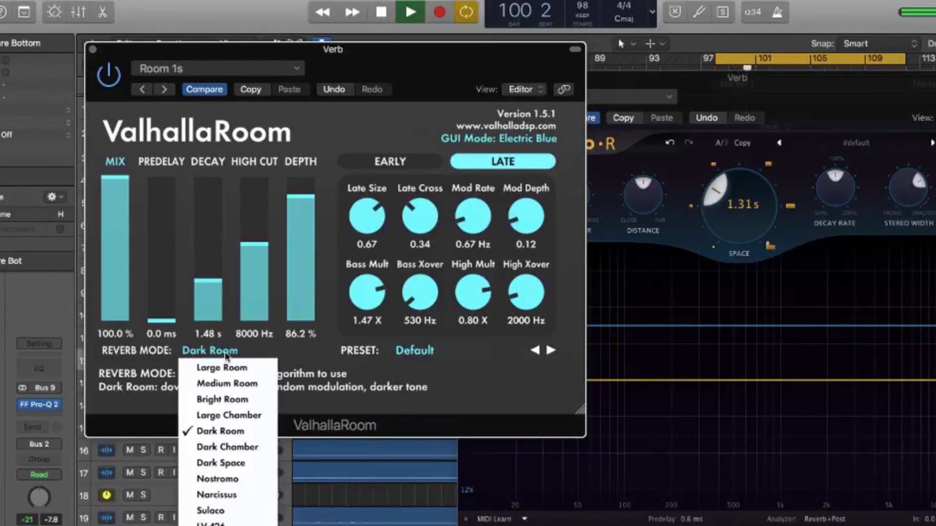
pyautogui.click(235, 400)
pyautogui.click(227, 353)
pyautogui.click(230, 384)
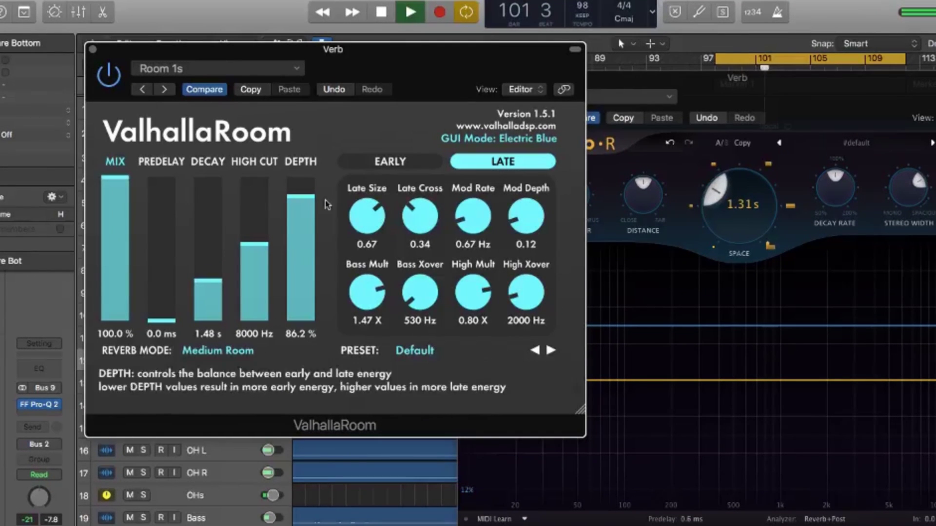
# Shorten ValhallaRoom's decay to 1.19 s, nudge the depth to 87.1 % and resume playback.
pyautogui.moveTo(208, 285); pyautogui.dragTo(207, 288)
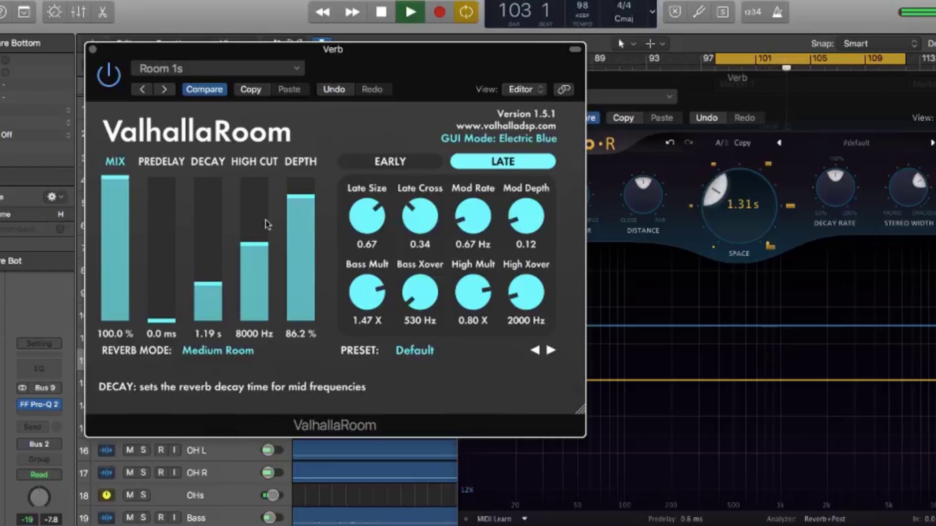
pyautogui.press('space')
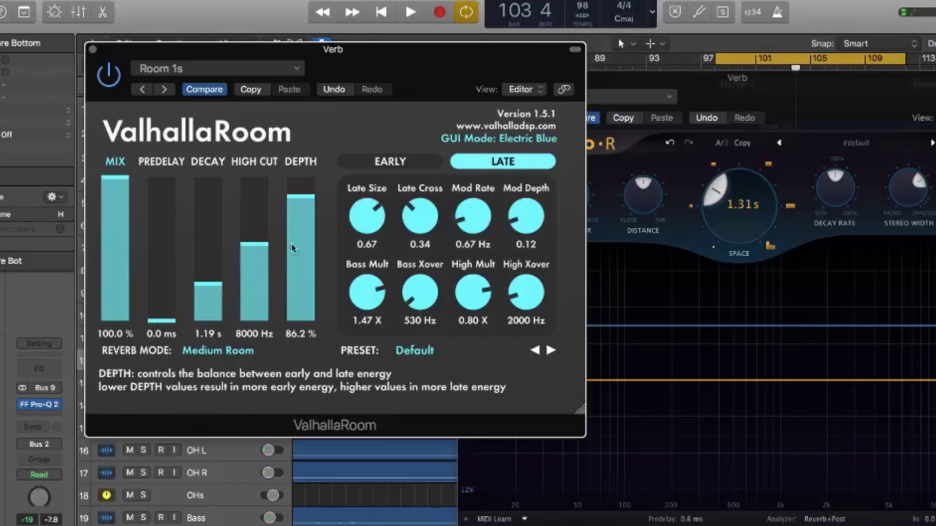
pyautogui.moveTo(306, 200)
pyautogui.mouseDown()
pyautogui.moveTo(299, 289)
pyautogui.moveTo(303, 200)
pyautogui.mouseUp()
pyautogui.press('space')
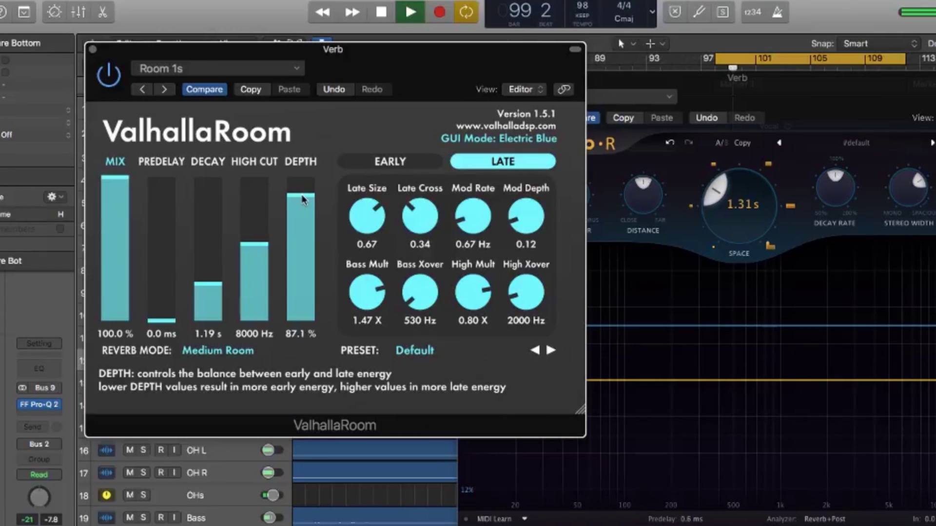
# Compare ValhallaRoom's depth at 12.0 % and 99.1 % during playback, ending at 86.2 %.
pyautogui.press('space')
pyautogui.moveTo(436, 82); pyautogui.dragTo(437, 98)
pyautogui.moveTo(302, 217); pyautogui.dragTo(299, 324)
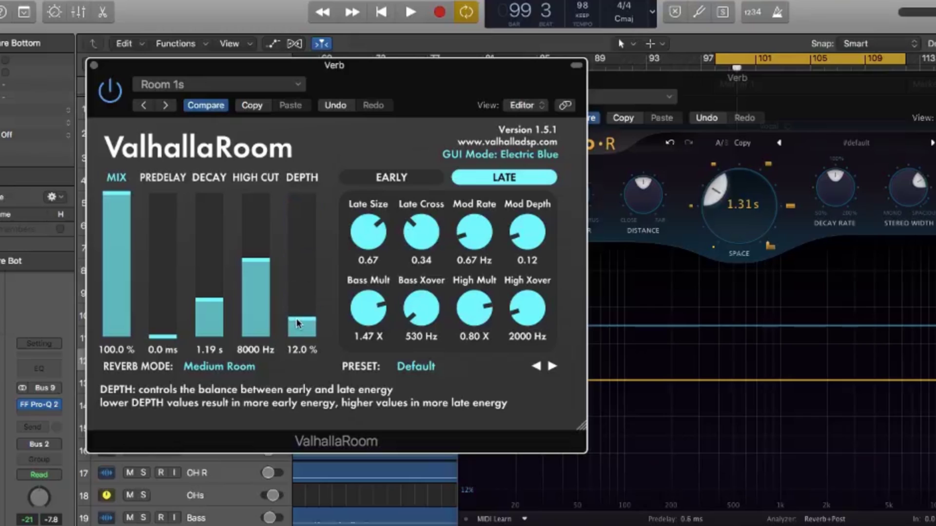
pyautogui.press('space')
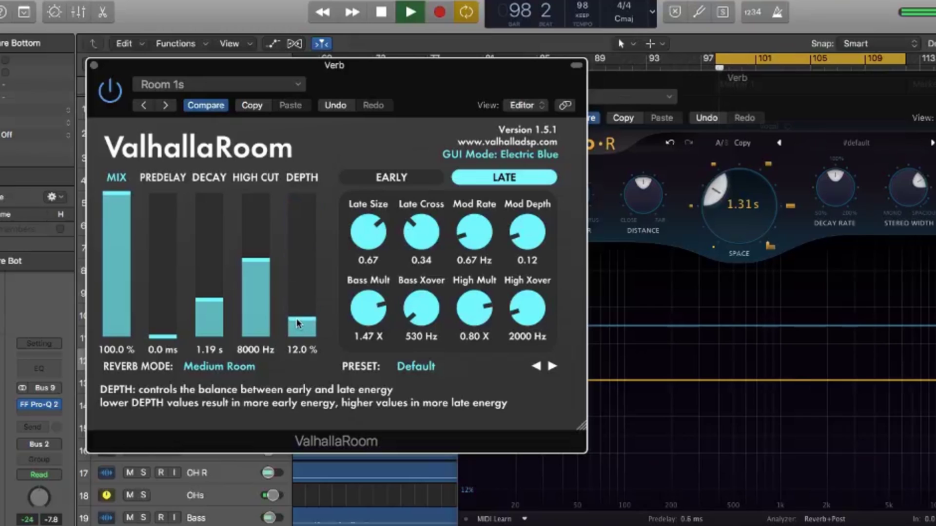
pyautogui.moveTo(299, 323); pyautogui.dragTo(303, 196)
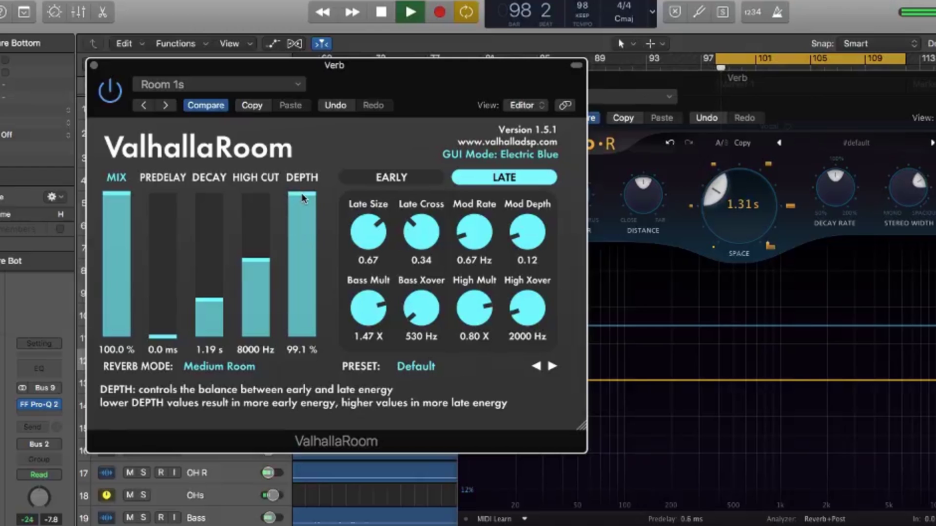
pyautogui.moveTo(302, 201); pyautogui.dragTo(302, 220)
# Bypass ValhallaRoom and play the cycled section through Pro-R alone, moving the Pro-R window off ValhallaRoom's power switch.
pyautogui.click(715, 95)
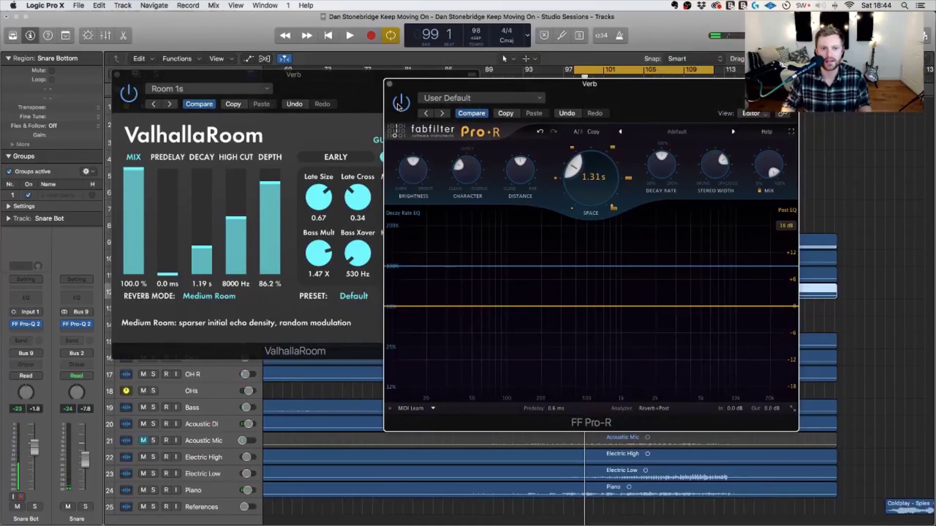
pyautogui.click(130, 95)
pyautogui.press('space')
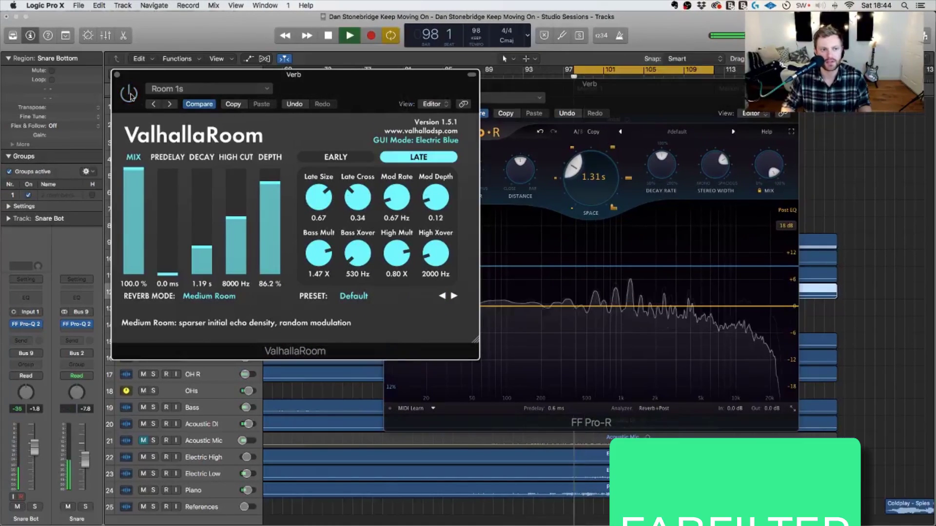
pyautogui.click(606, 103)
pyautogui.moveTo(606, 103); pyautogui.dragTo(657, 106)
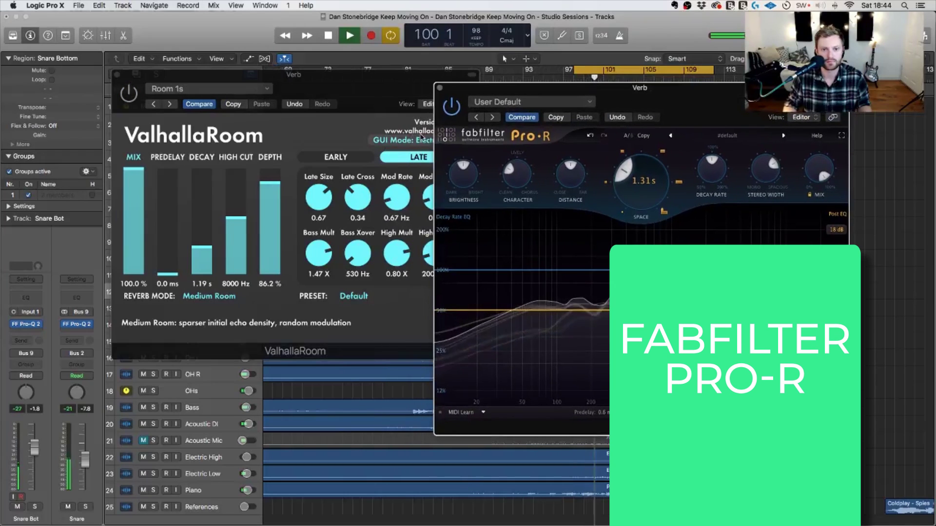
# Reactivate ValhallaRoom with Pro-R bypassed and listen to the same section for comparison.
pyautogui.click(132, 96)
pyautogui.press('space')
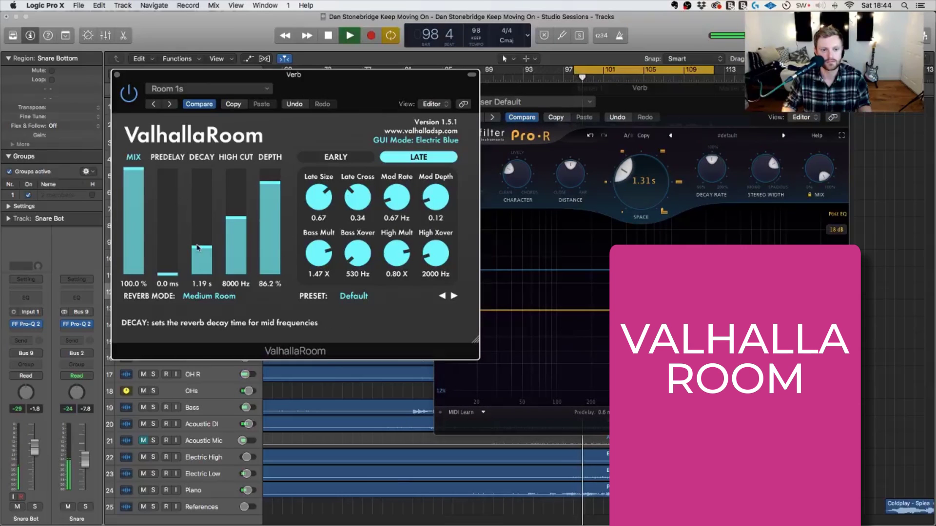
pyautogui.press('space')
# Switch Pro-R back on, bypass ValhallaRoom and close its window, and play the section again.
pyautogui.click(536, 88)
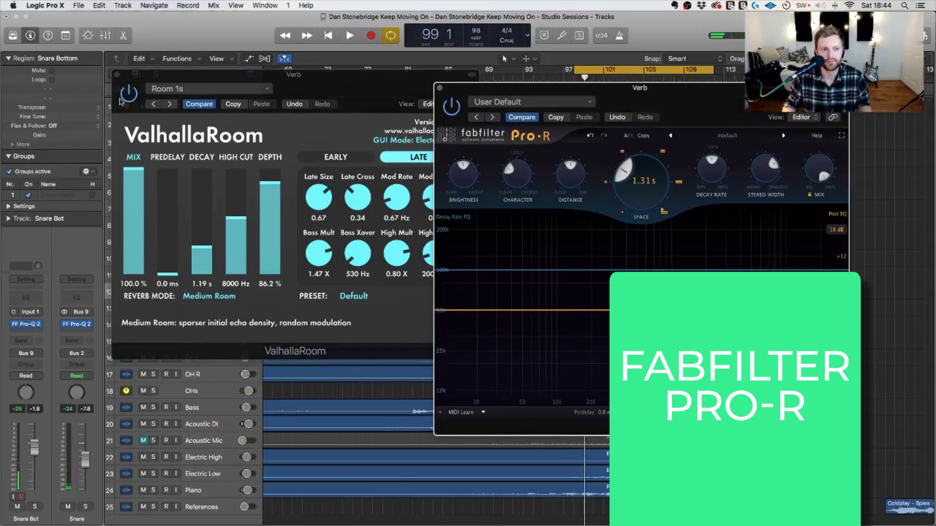
pyautogui.click(131, 97)
pyautogui.click(117, 75)
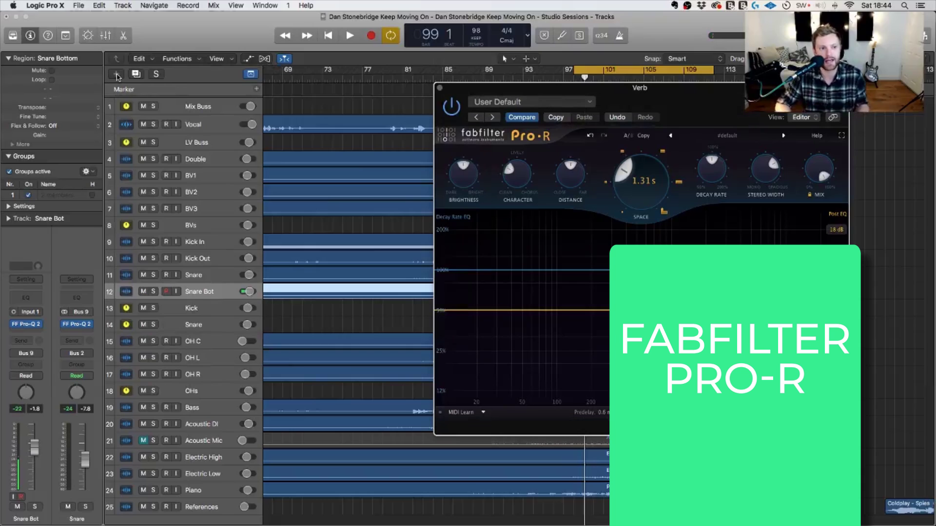
pyautogui.press('space')
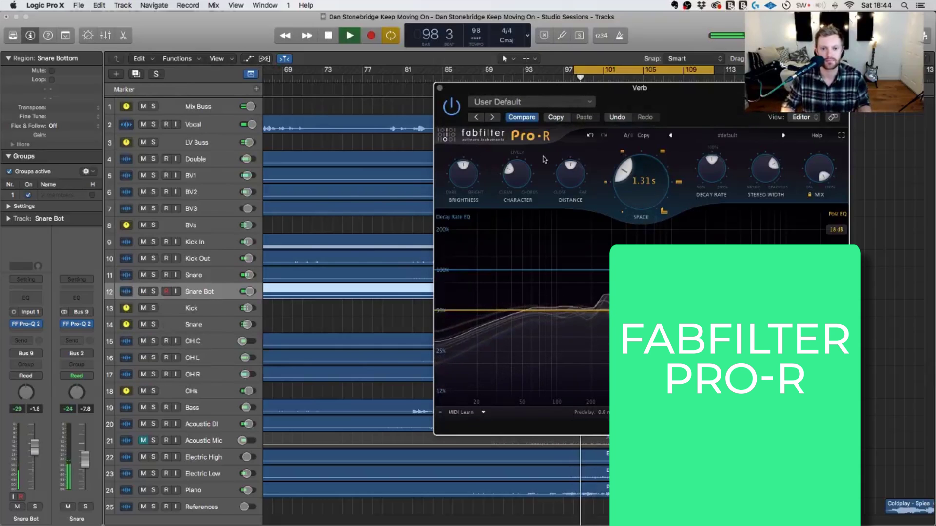
# Open the mixer, move the Pro-R window off the Verb channel and remove ValhallaRoom from that channel.
pyautogui.press('super+2')
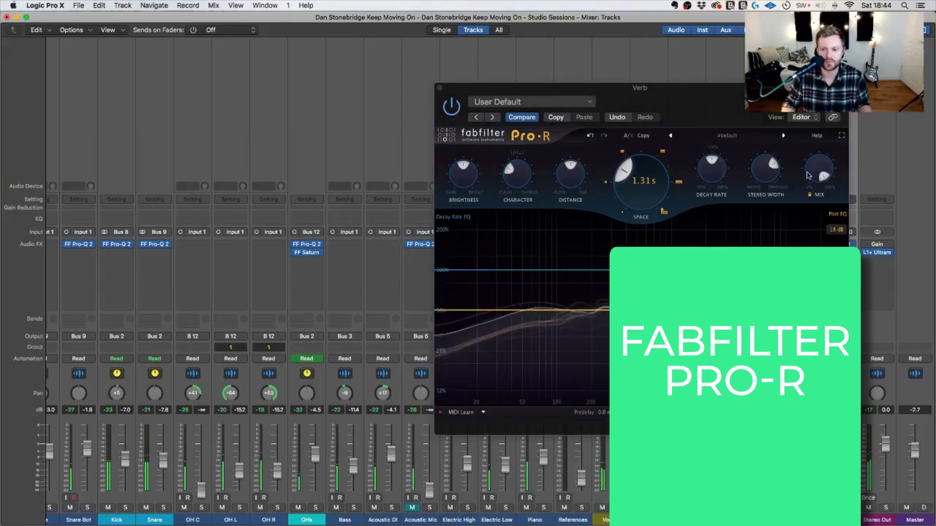
pyautogui.moveTo(640, 89); pyautogui.dragTo(450, 108)
pyautogui.click(852, 255)
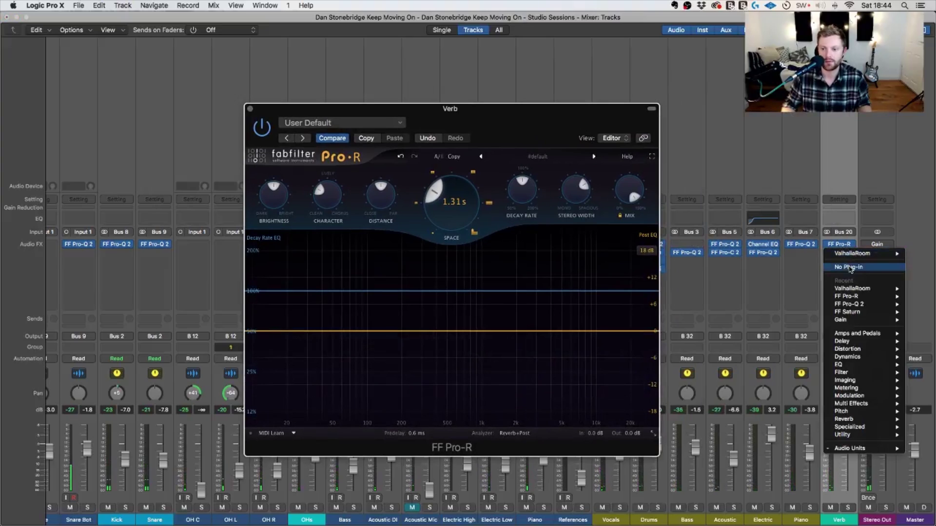
pyautogui.press('Escape')
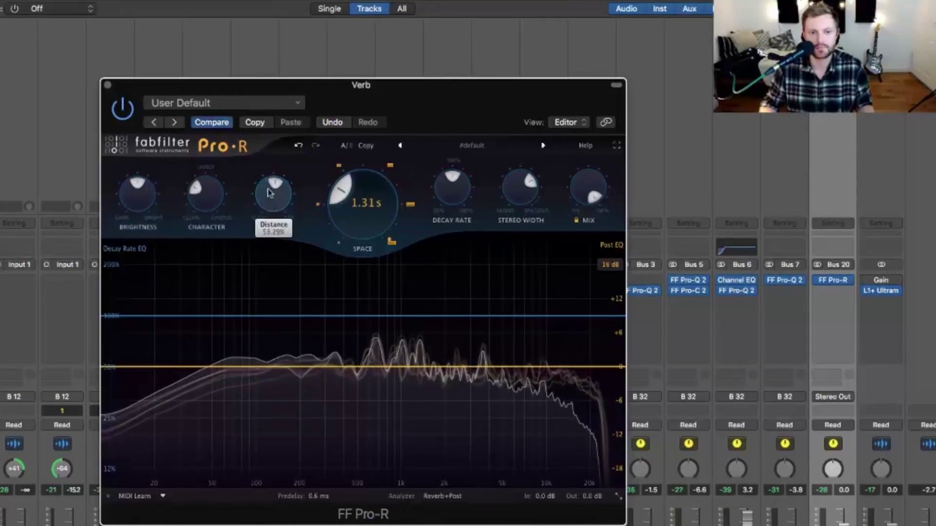
# Set Pro-R's distance to 81.52 % and its character to 0 %.
pyautogui.moveTo(387, 184); pyautogui.dragTo(387, 148)
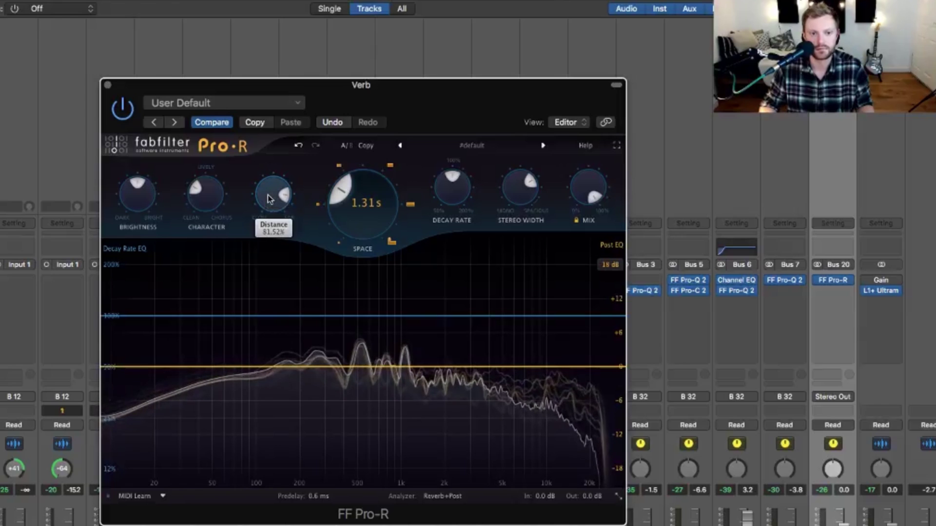
pyautogui.moveTo(207, 196); pyautogui.dragTo(199, 318)
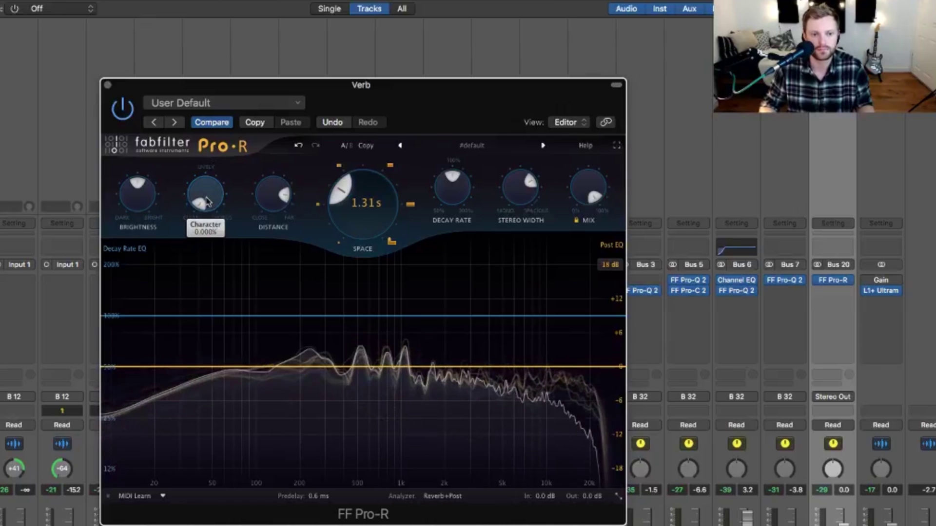
pyautogui.moveTo(207, 201); pyautogui.dragTo(190, 438)
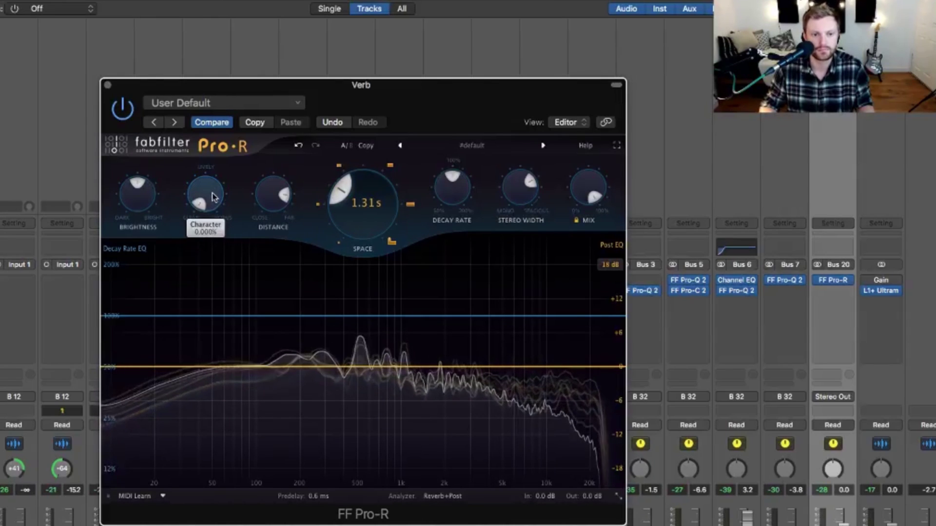
# Raise Pro-R's brightness to 62.98 % and its decay rate to 120.3 %.
pyautogui.moveTo(142, 198); pyautogui.dragTo(144, 96)
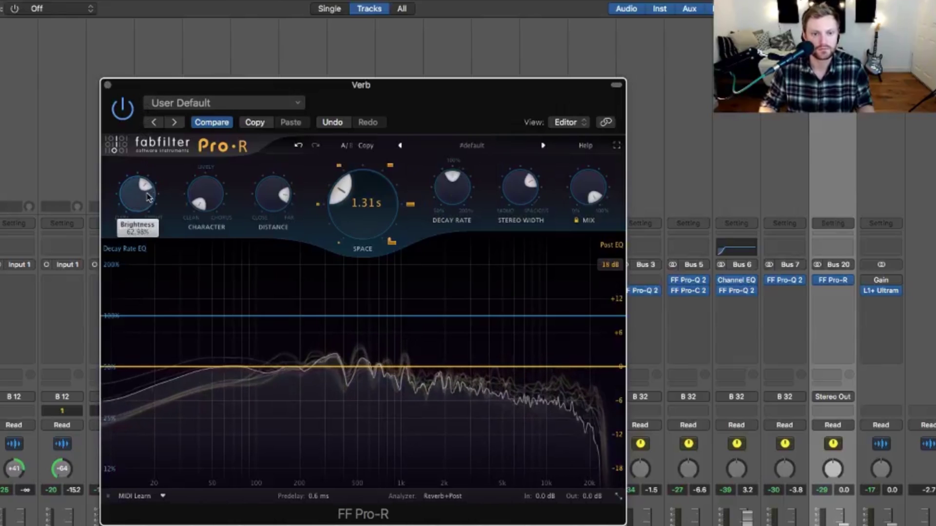
pyautogui.moveTo(459, 195); pyautogui.dragTo(461, 160)
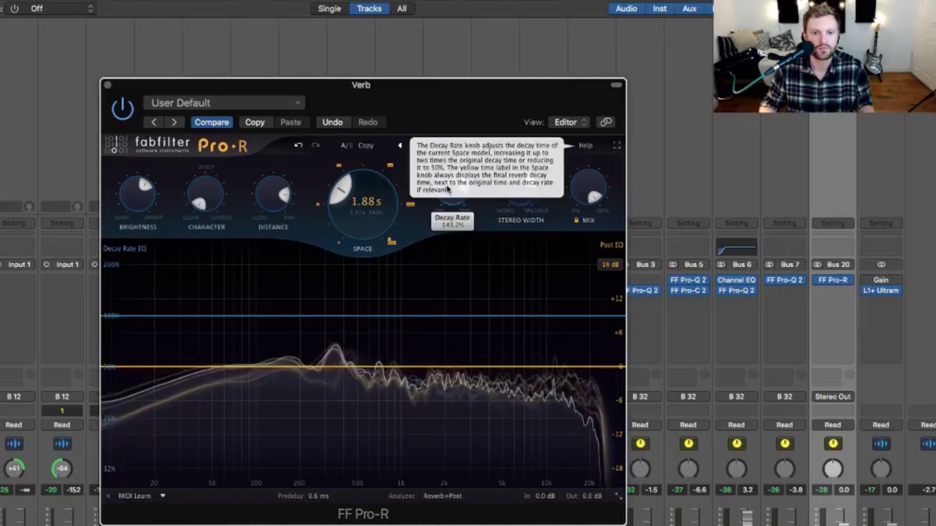
pyautogui.moveTo(449, 190); pyautogui.dragTo(449, 218)
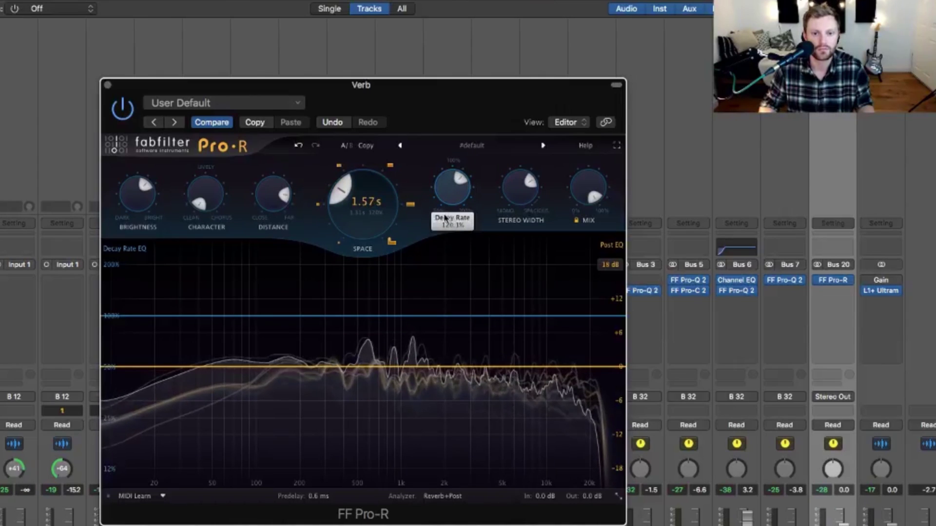
# Reduce Pro-R's space to 1244.6 ms and fine-tune the decay rate to 117 %.
pyautogui.moveTo(380, 217); pyautogui.dragTo(379, 225)
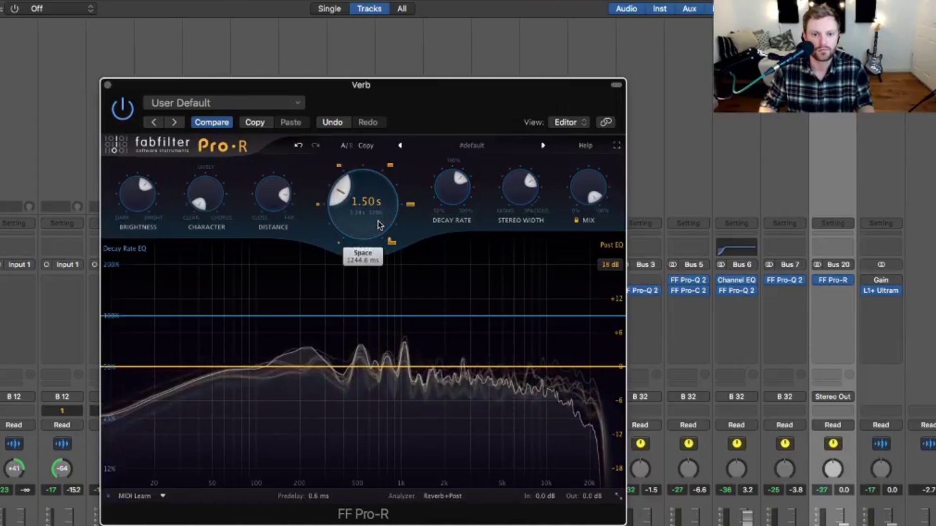
pyautogui.moveTo(451, 196)
pyautogui.moveTo(450, 197); pyautogui.dragTo(451, 203)
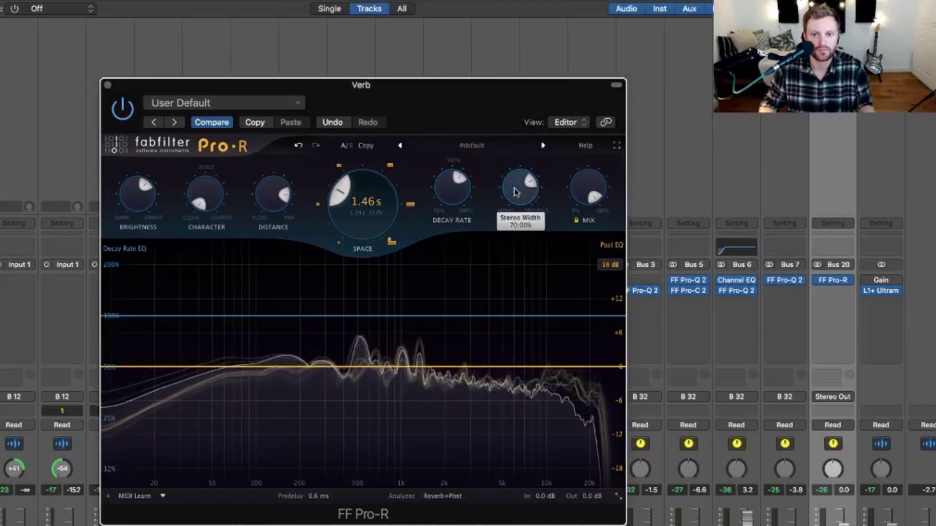
# Compare Pro-R's stereo width between mono and 120 %, ending on 120 %, and play the section.
pyautogui.moveTo(517, 192); pyautogui.dragTo(525, 34)
pyautogui.moveTo(512, 186)
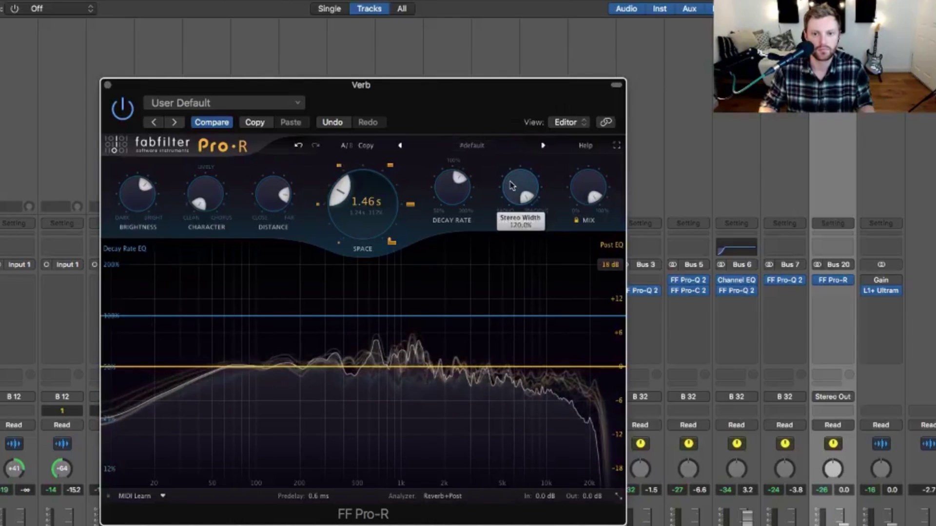
pyautogui.moveTo(511, 190); pyautogui.dragTo(507, 206)
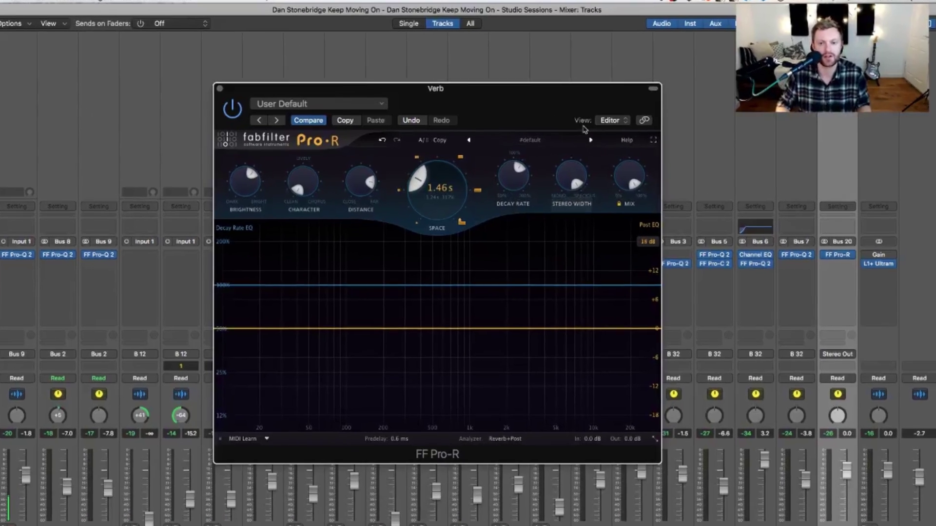
pyautogui.moveTo(595, 168)
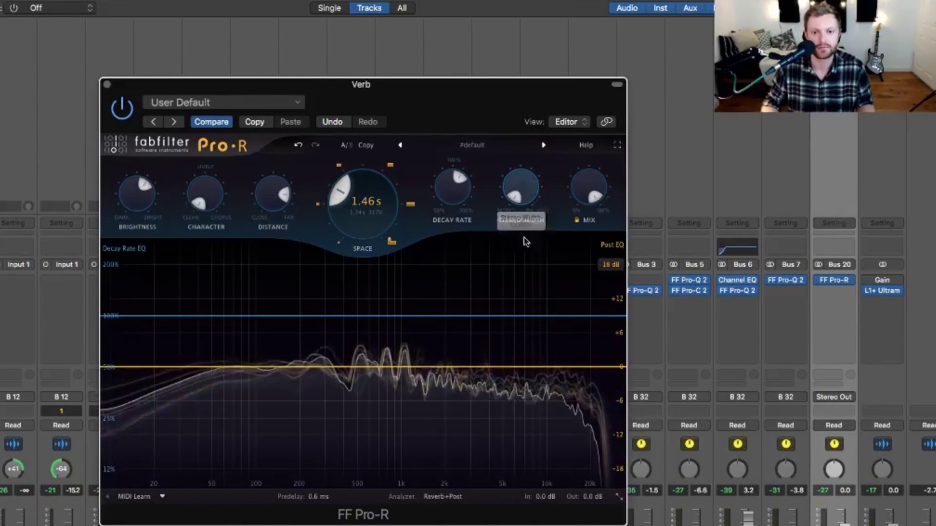
pyautogui.moveTo(521, 187)
pyautogui.mouseDown()
pyautogui.moveTo(525, 68)
pyautogui.moveTo(539, 90)
pyautogui.moveTo(517, 185)
pyautogui.mouseUp()
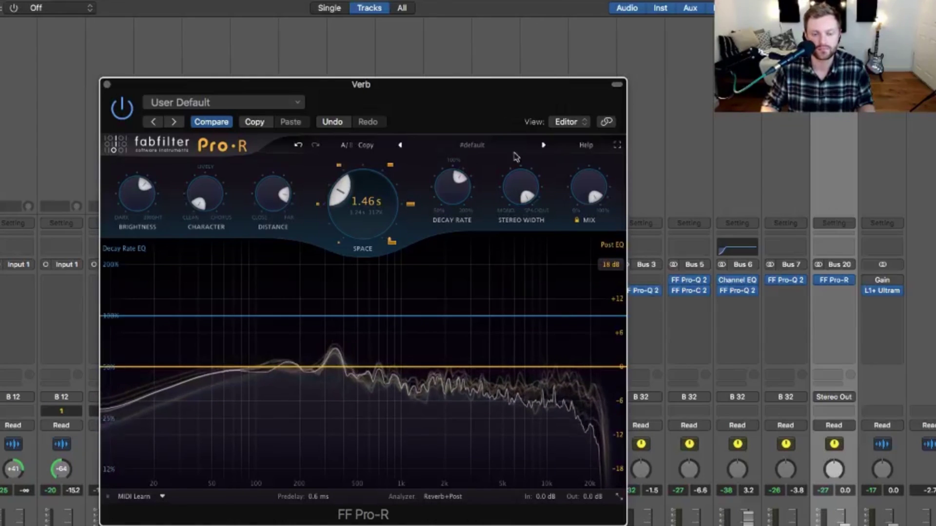
pyautogui.moveTo(522, 191); pyautogui.dragTo(528, 209)
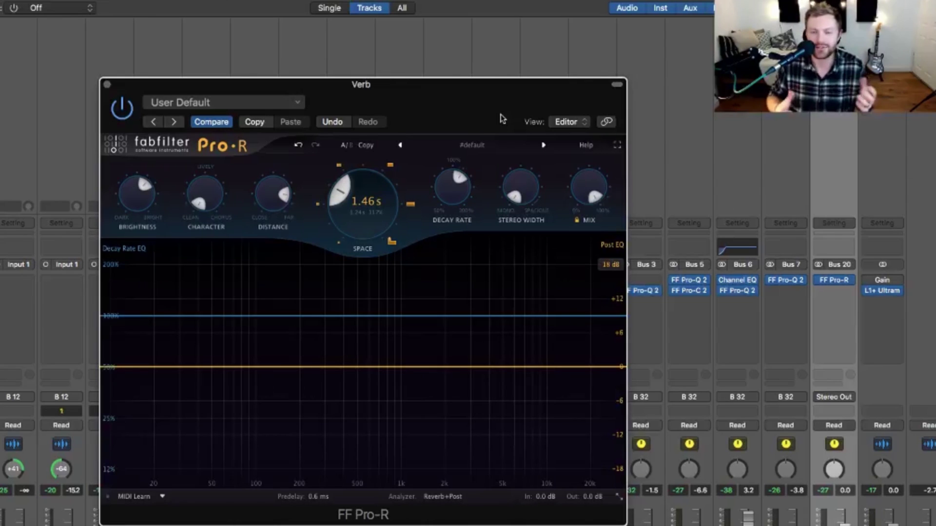
pyautogui.moveTo(507, 183); pyautogui.dragTo(525, 174)
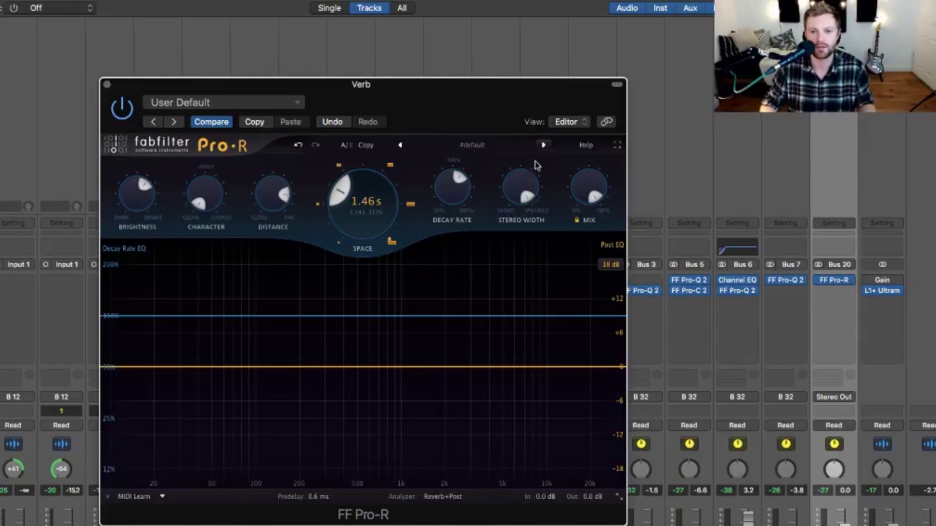
pyautogui.press('space')
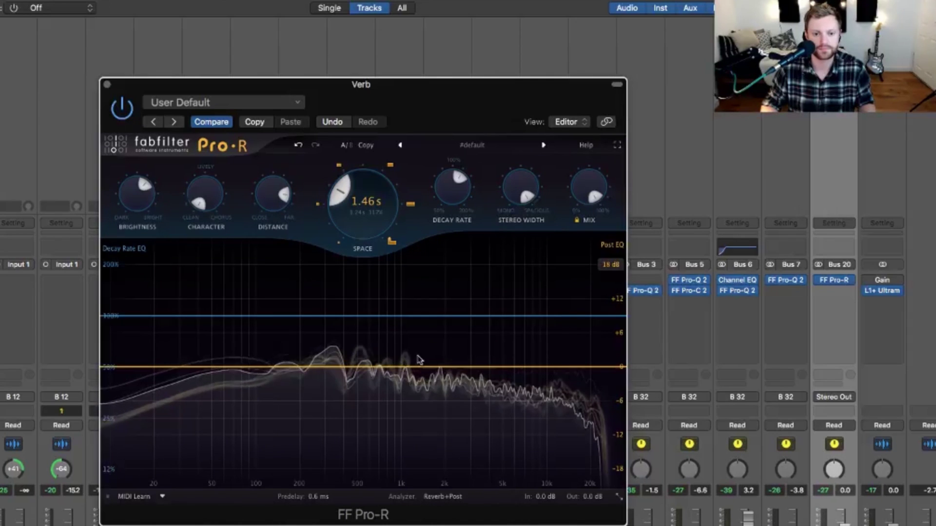
# Stop playback, close the mixer and move the Pro-R window to uncover more of the timeline.
pyautogui.press('space')
pyautogui.press('x')
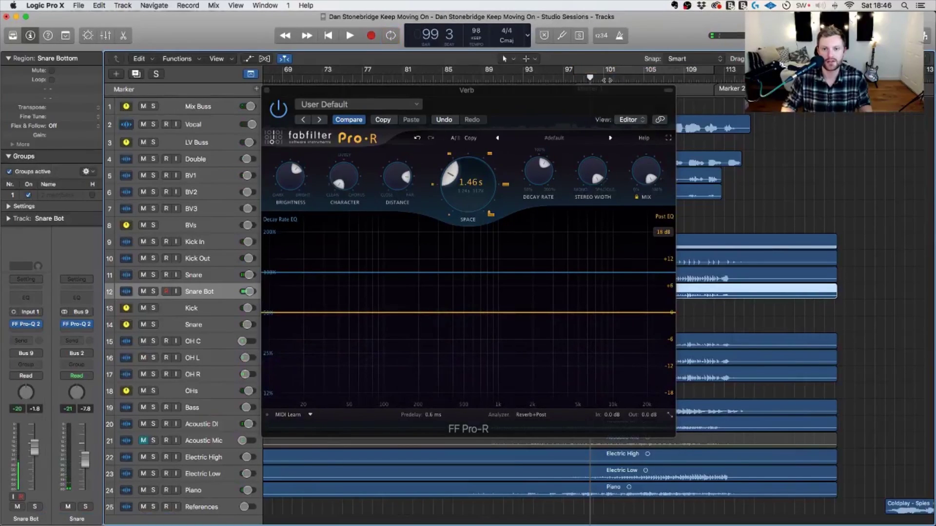
pyautogui.moveTo(571, 89); pyautogui.dragTo(491, 87)
pyautogui.press('super+Left')
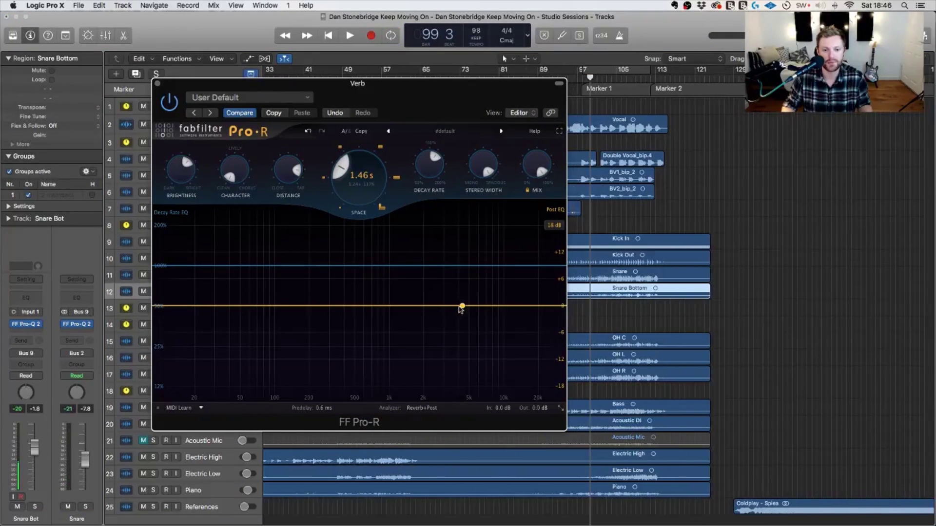
# Try a high-shelf boost of about 13.88 dB near 2.27 kHz in Pro-R's Post EQ during playback and delete the band.
pyautogui.click(454, 307)
pyautogui.press('space')
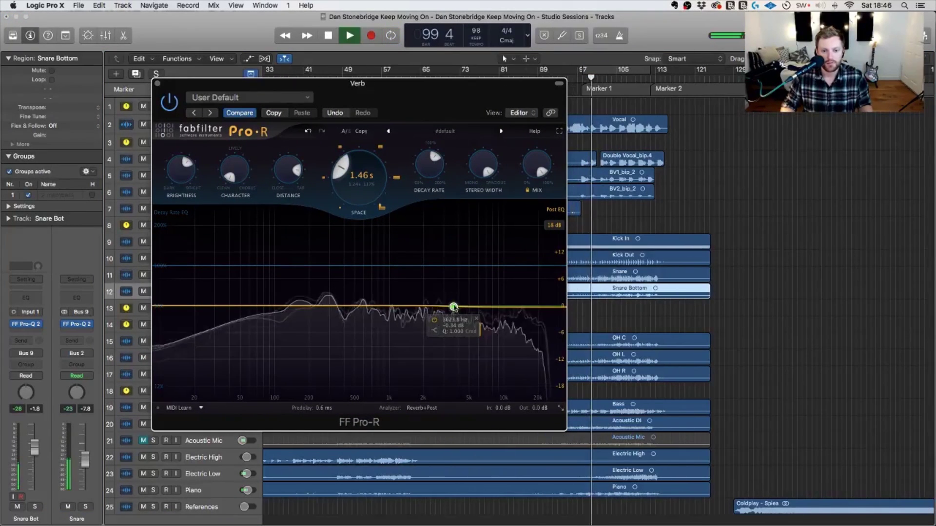
pyautogui.moveTo(453, 307); pyautogui.dragTo(429, 276)
pyautogui.press('space')
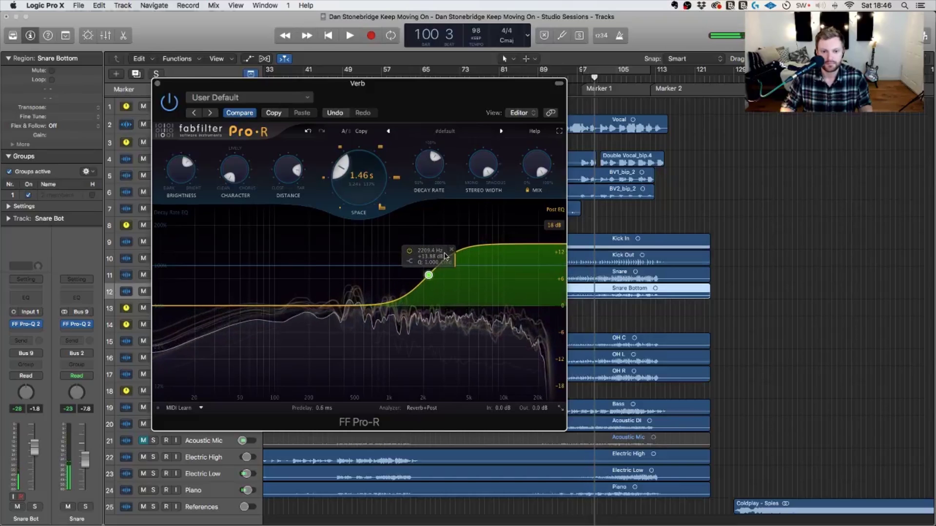
pyautogui.click(451, 249)
# Zoom the timeline out, move the Pro-R window aside and audition the two Coldplay references near bars 172 and 321 against the mix.
pyautogui.press('super+Left')
pyautogui.press('super+Left')
pyautogui.moveTo(458, 96); pyautogui.dragTo(366, 136)
pyautogui.click(493, 77)
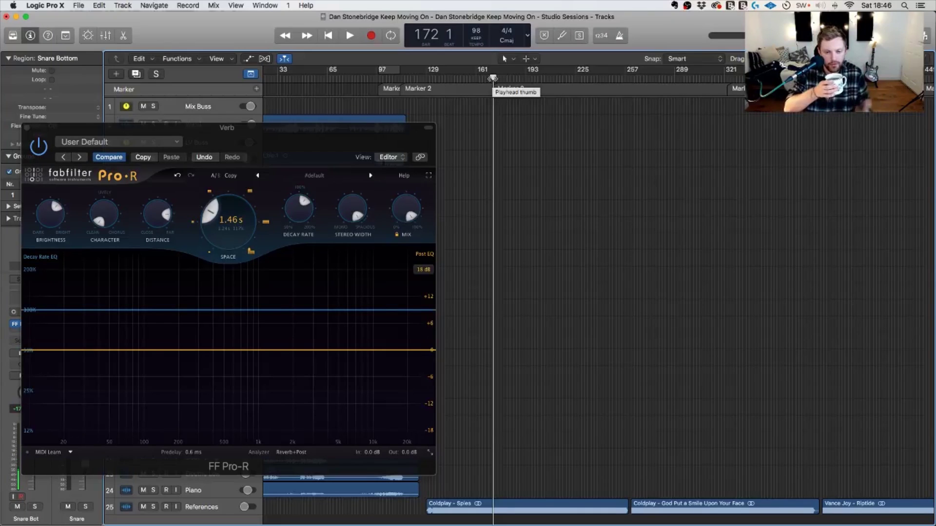
pyautogui.press('space')
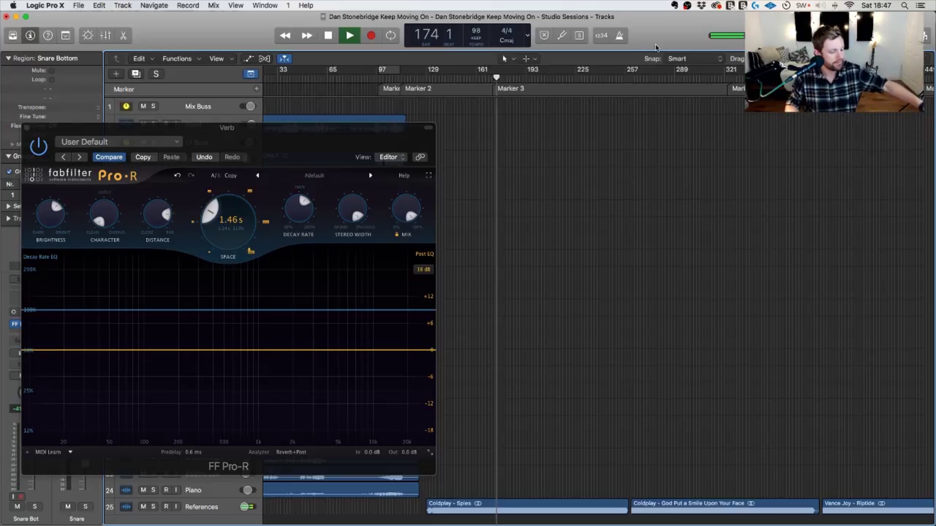
pyautogui.click(727, 78)
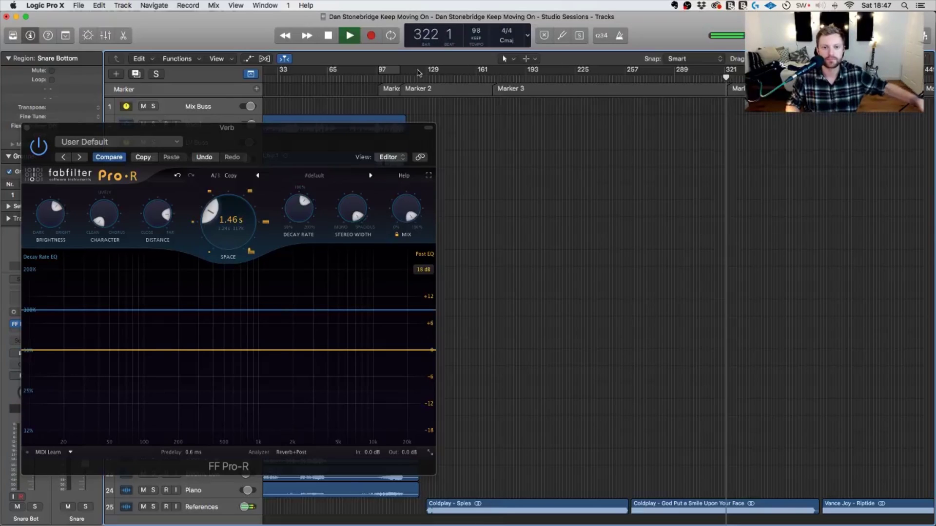
pyautogui.click(385, 81)
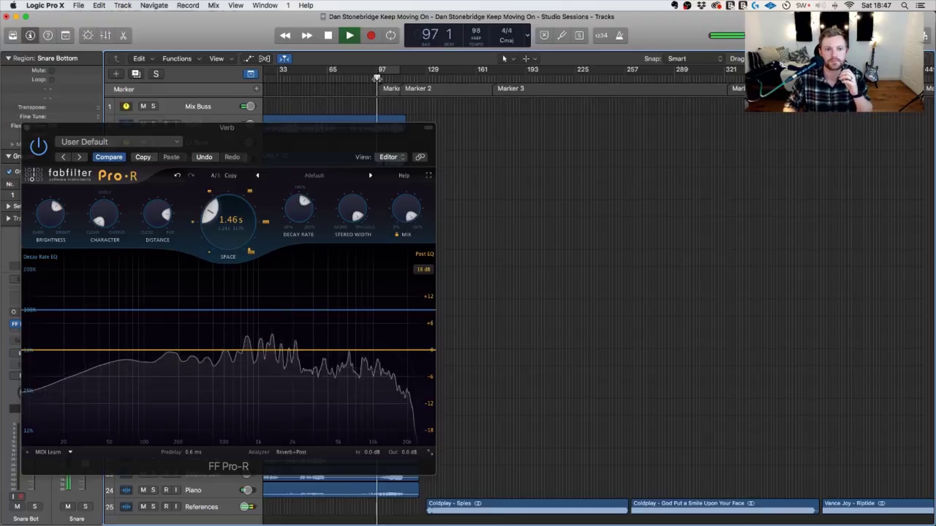
# Bypass Pro-R to hear the mix without it, switch it back on, stop playback and check the mixer.
pyautogui.click(66, 137)
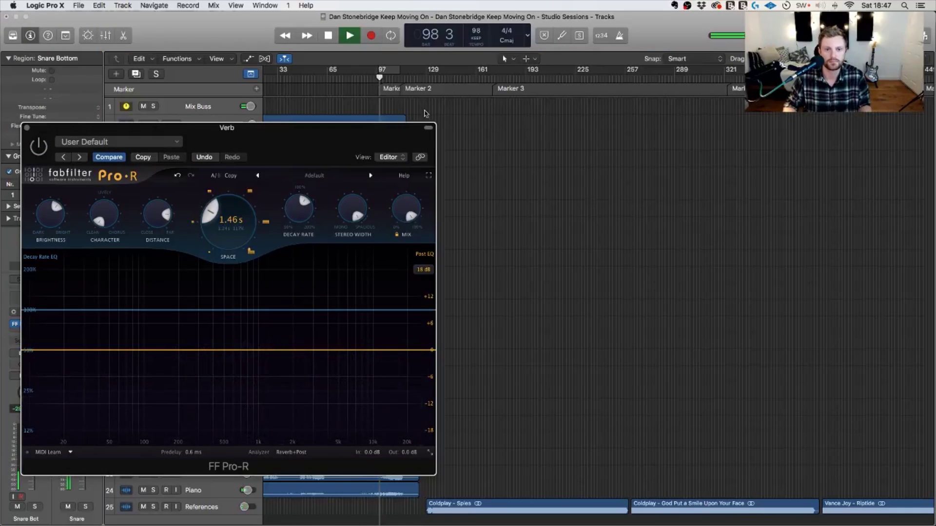
pyautogui.press('space')
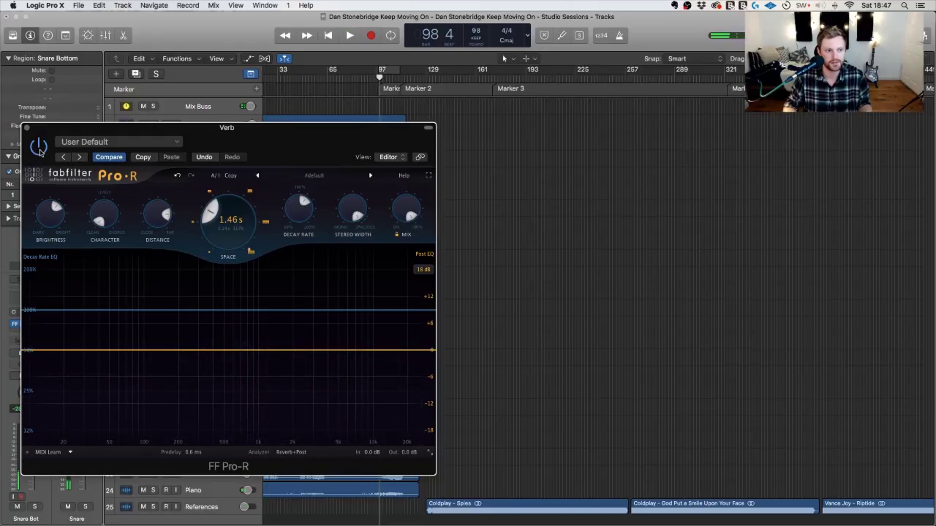
pyautogui.press('super+2')
pyautogui.press('super+2')
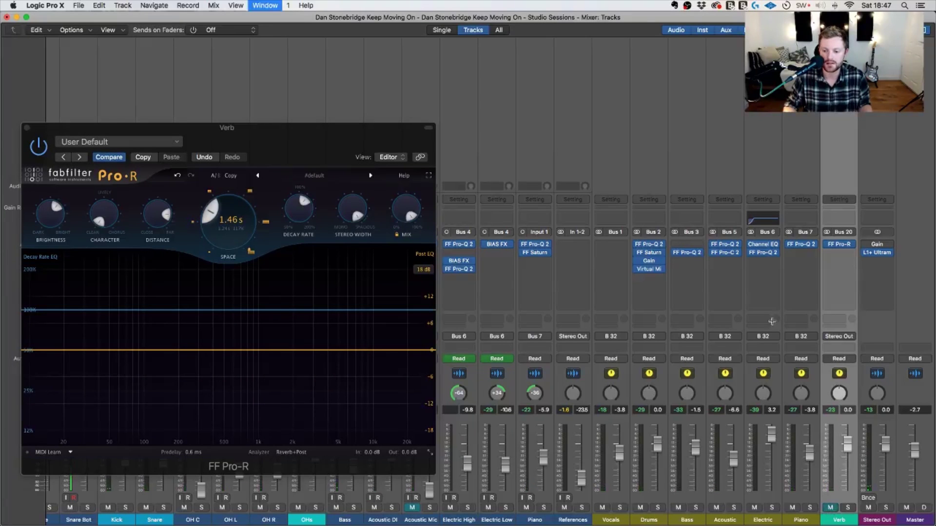
# Play the mix and skip through the references at Markers 3, 4 and 5 before returning to the final section of the mix.
pyautogui.press('space')
pyautogui.hotkey('alt', '.')
pyautogui.hotkey('alt', '.')
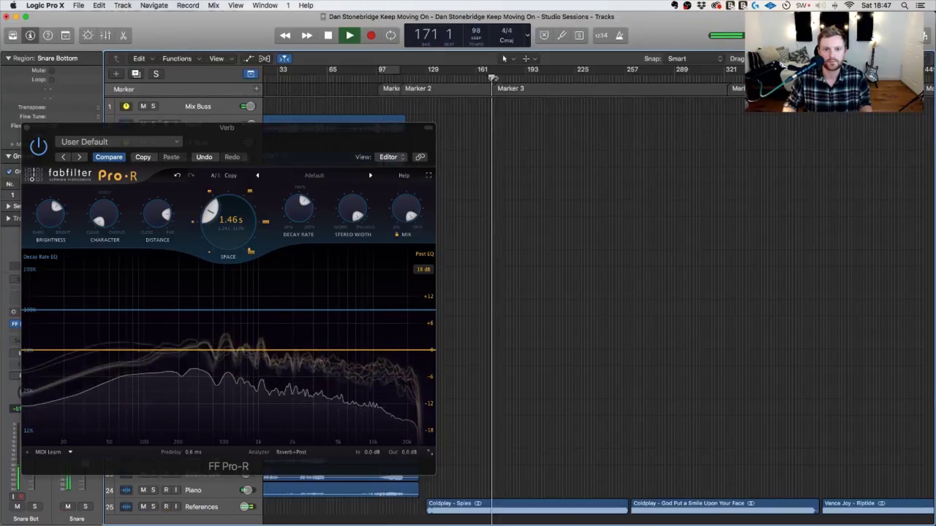
pyautogui.hotkey('alt', '.')
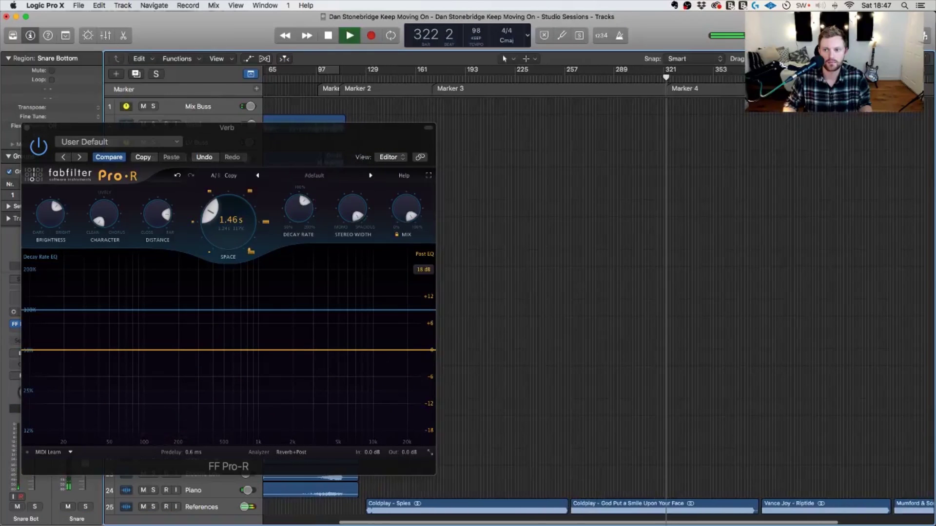
pyautogui.hotkey('alt', '.')
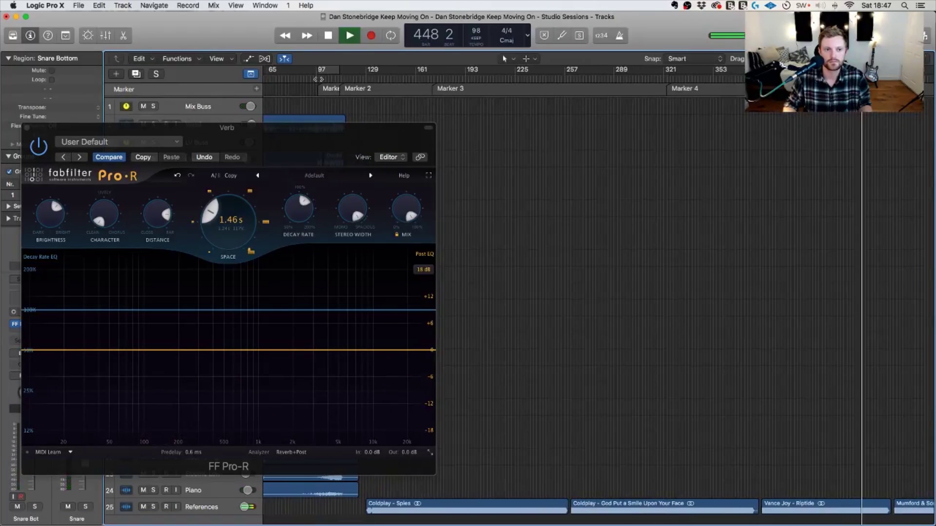
pyautogui.click(323, 78)
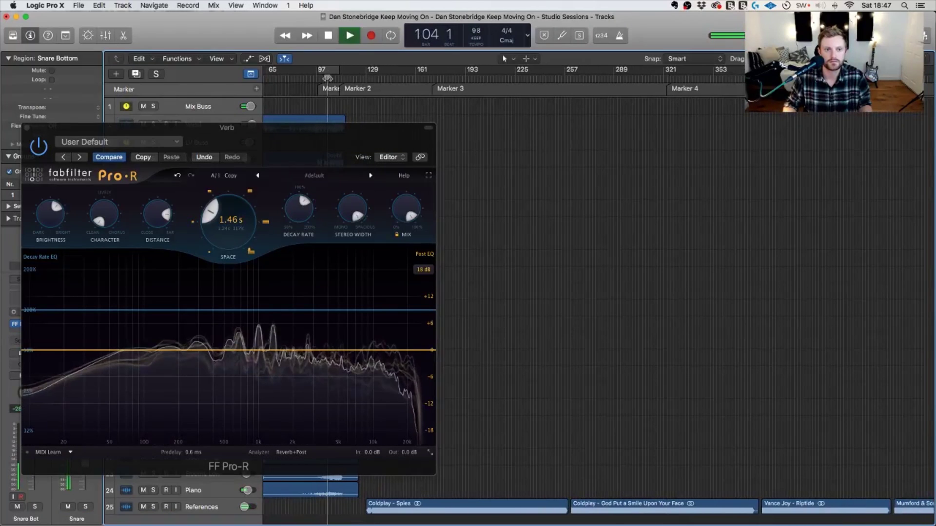
# Compare the mix with the Mumford & Sons reference near bar 553 and return to the mix around bar 97.
pyautogui.hscroll(5, 706, 121)
pyautogui.hotkey('alt', '.')
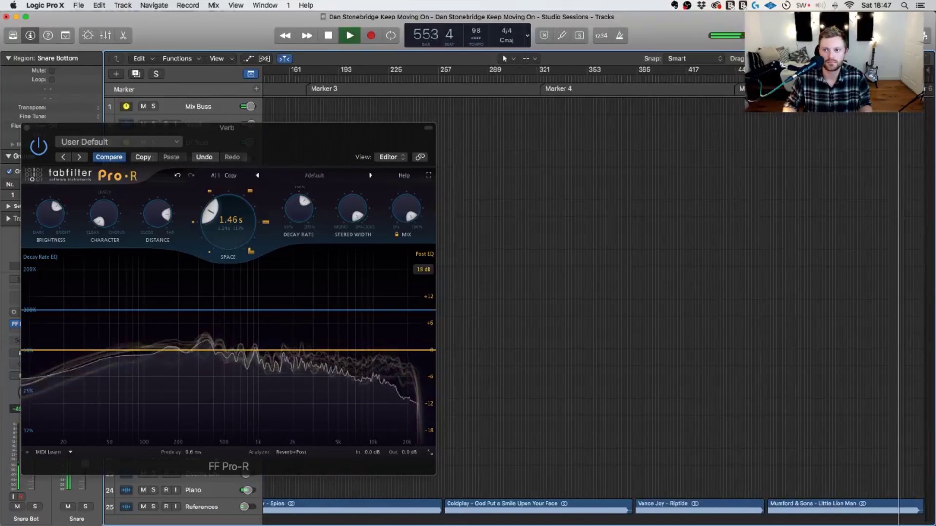
pyautogui.hscroll(-5, 569, 119)
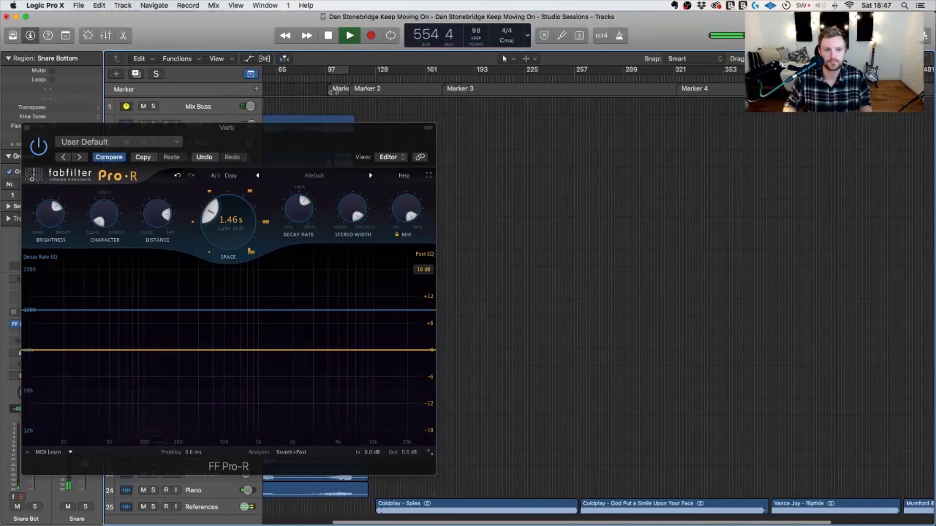
pyautogui.hscroll(-1, 327, 78)
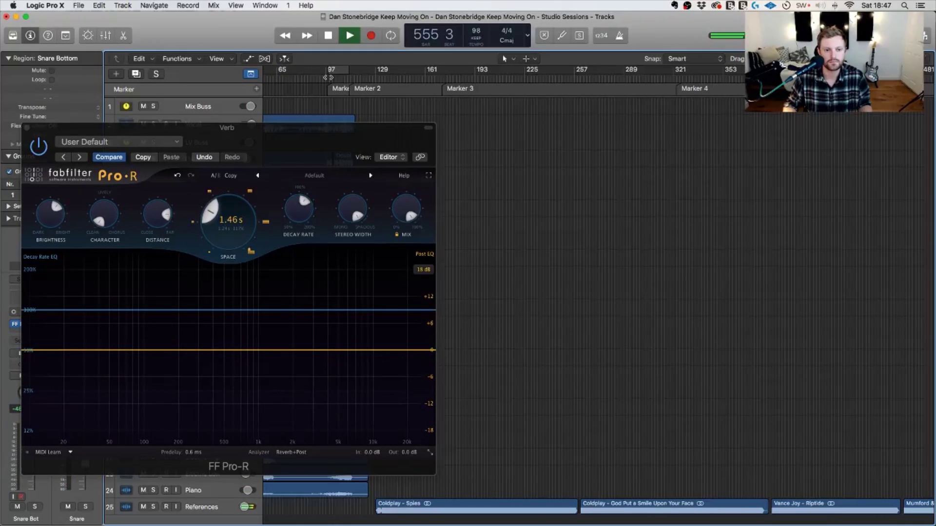
pyautogui.click(328, 78)
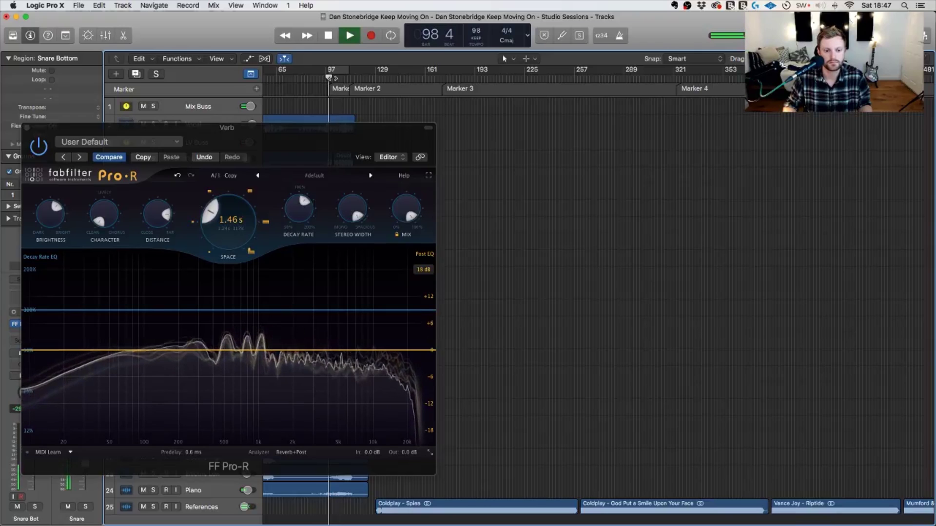
# Audition the Mumford & Sons, Vance Joy and Coldplay "Spies" references against the mix around bar 97, and stop playback.
pyautogui.hscroll(5, 631, 143)
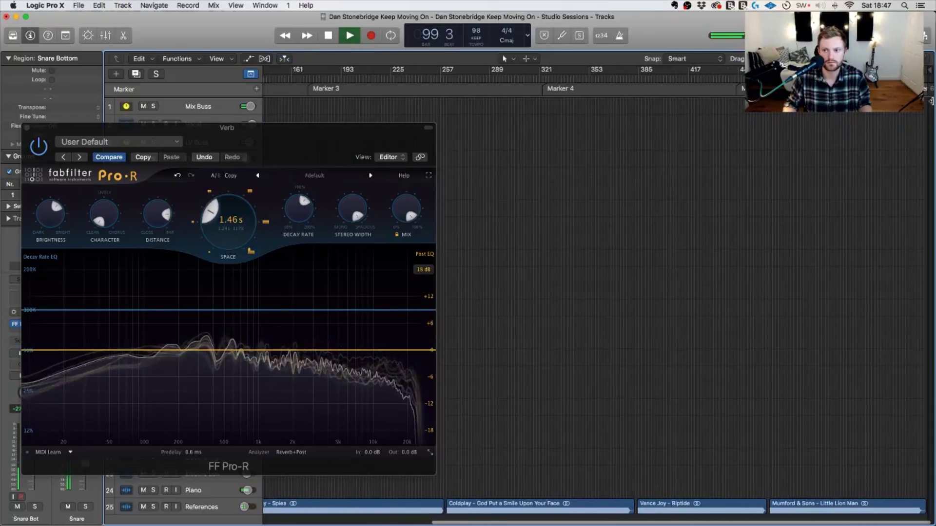
pyautogui.click(908, 78)
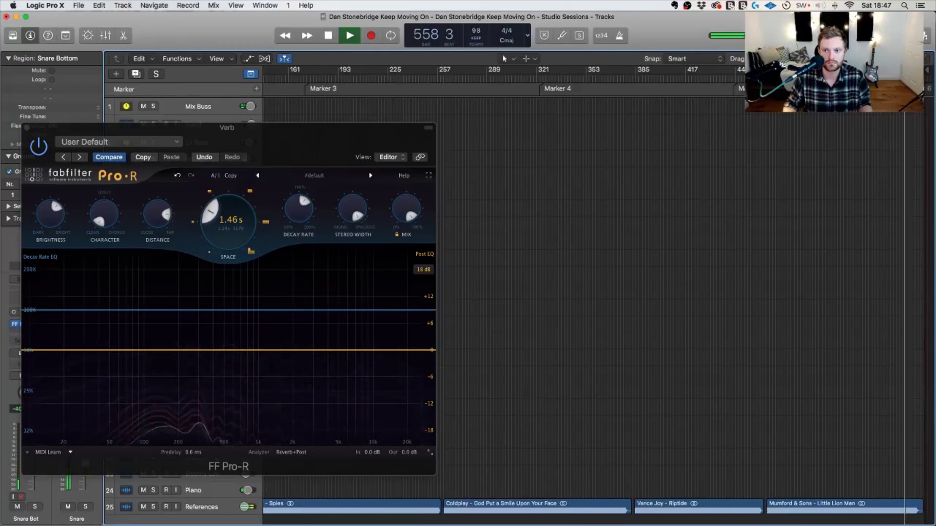
pyautogui.click(757, 77)
pyautogui.click(735, 77)
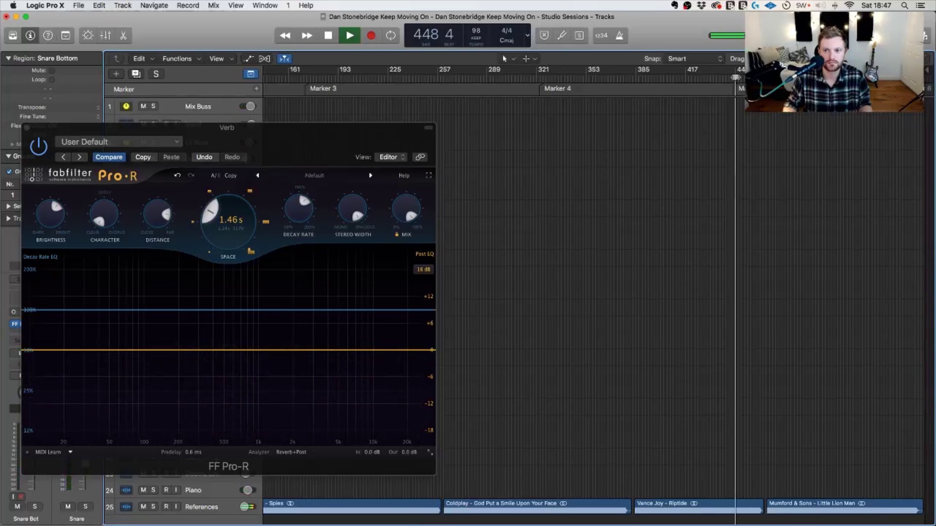
pyautogui.hscroll(-3, 469, 128)
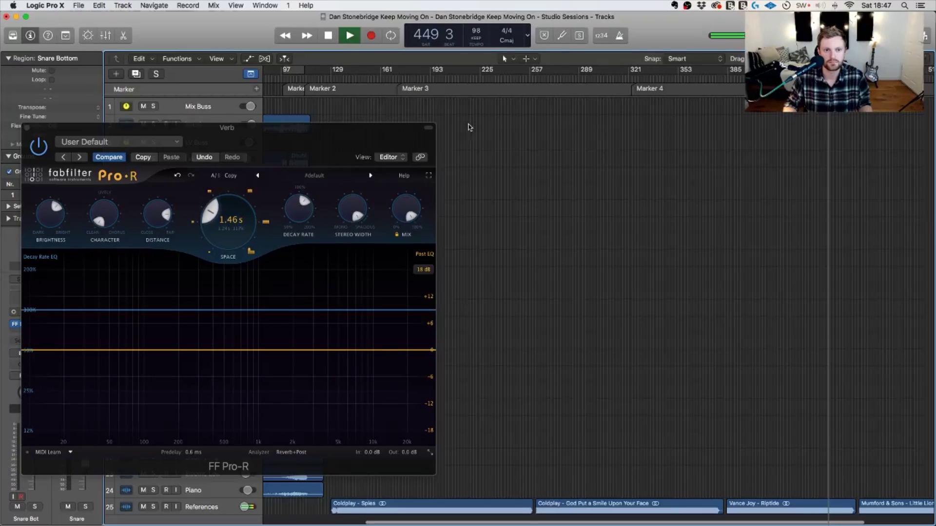
pyautogui.click(286, 78)
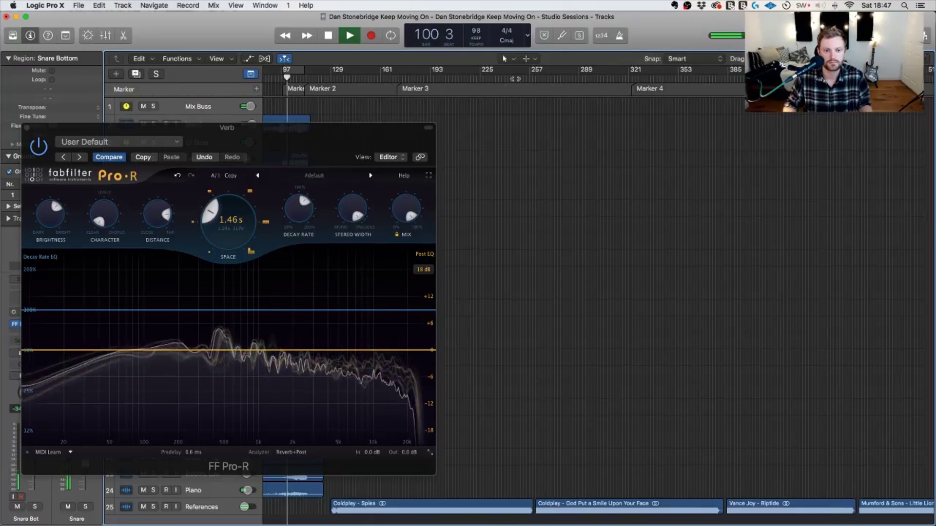
pyautogui.click(398, 78)
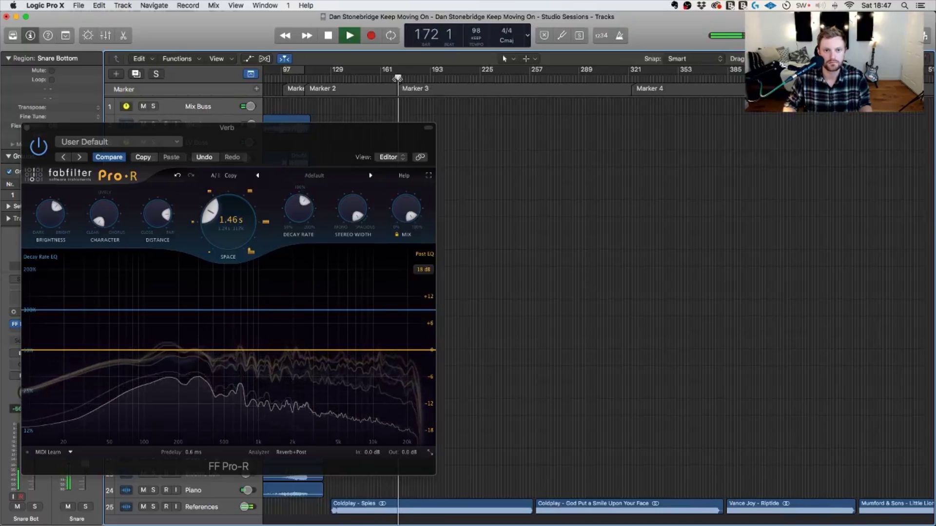
pyautogui.press('space')
# Shape Pro-R's Post EQ with a low cut near 45 Hz, +6.03 dB at 118.82 Hz, -4.86 dB at 433.24 Hz and a slight high-shelf cut near 10 kHz.
pyautogui.moveTo(329, 144); pyautogui.dragTo(555, 154)
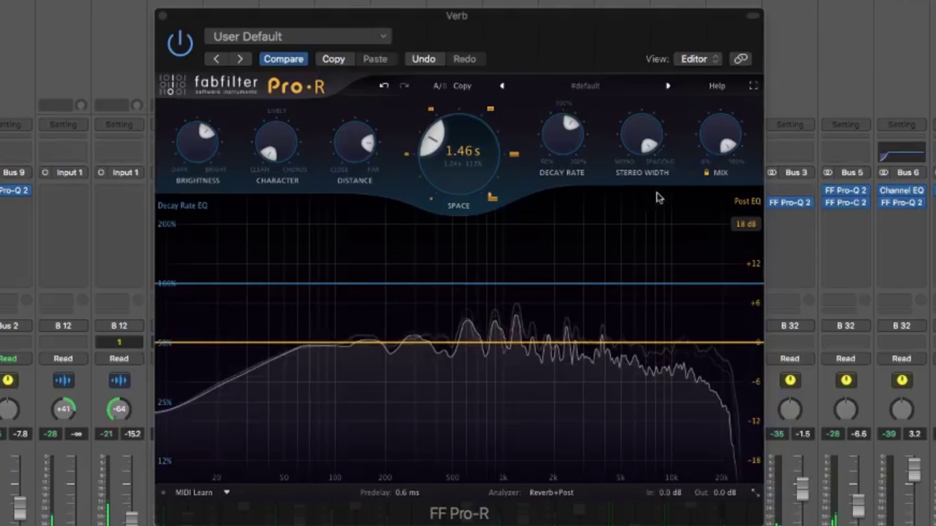
pyautogui.moveTo(372, 344); pyautogui.dragTo(348, 303)
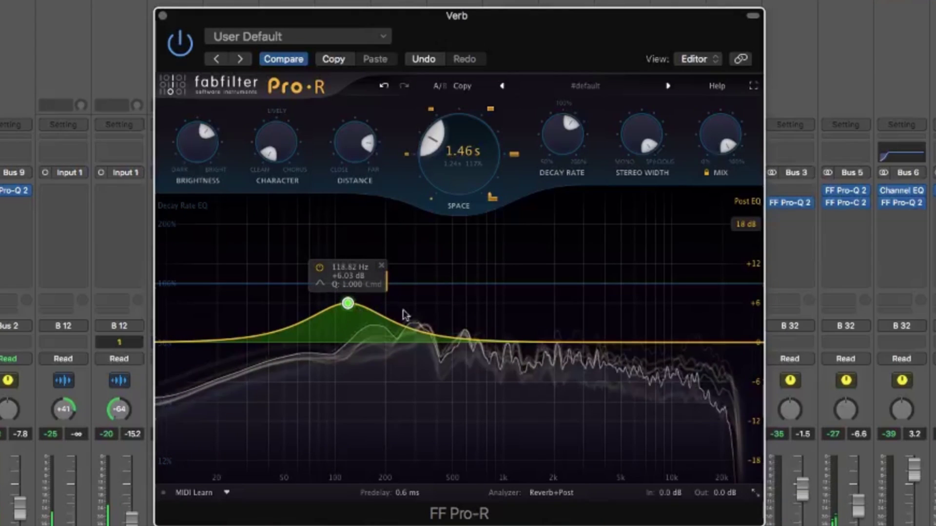
pyautogui.moveTo(441, 342); pyautogui.dragTo(442, 369)
pyautogui.moveTo(203, 344); pyautogui.dragTo(277, 340)
pyautogui.moveTo(674, 344); pyautogui.dragTo(675, 360)
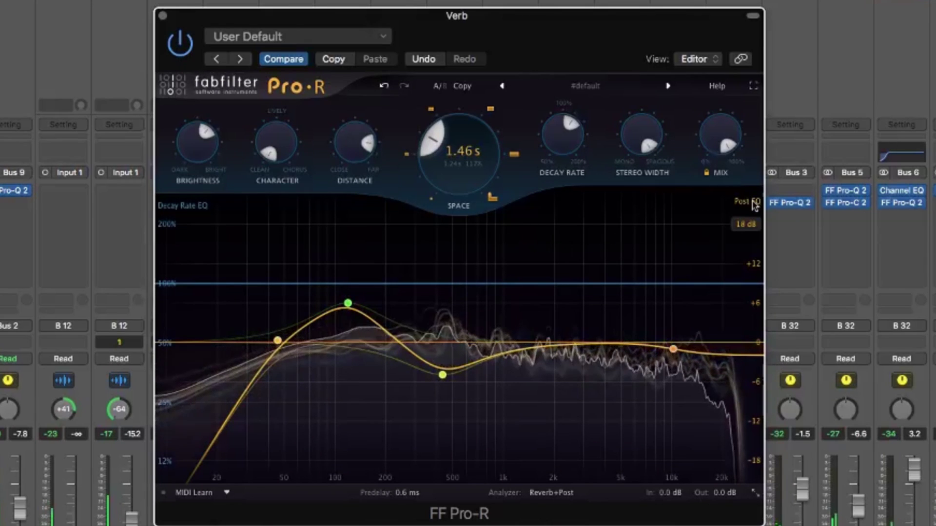
# Compare the 118.82 Hz Post EQ boost off and on, and reduce it to +2.83 dB at about 115 Hz.
pyautogui.moveTo(407, 346)
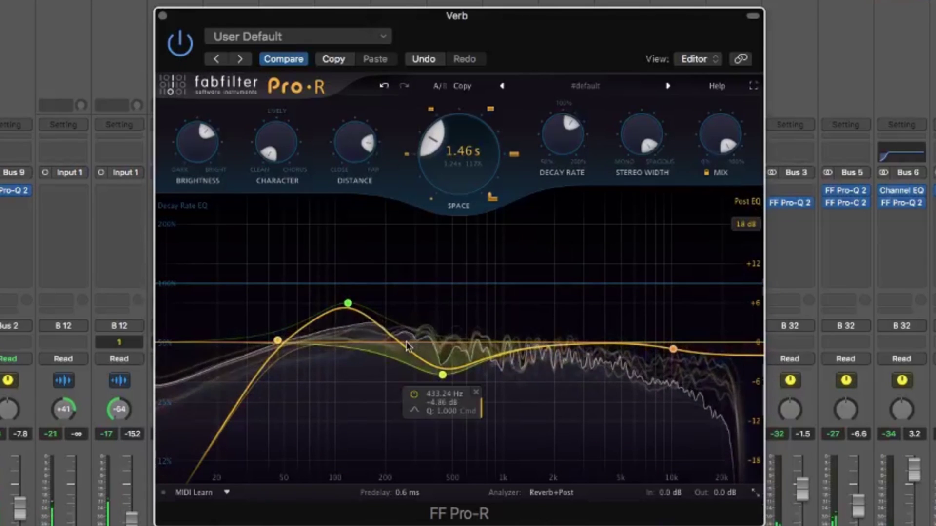
pyautogui.moveTo(361, 307)
pyautogui.click(319, 268)
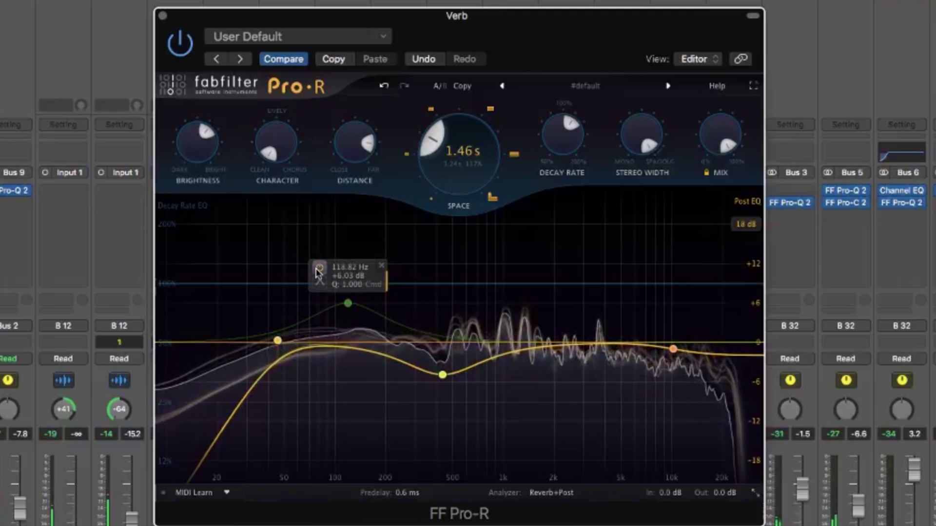
pyautogui.click(319, 268)
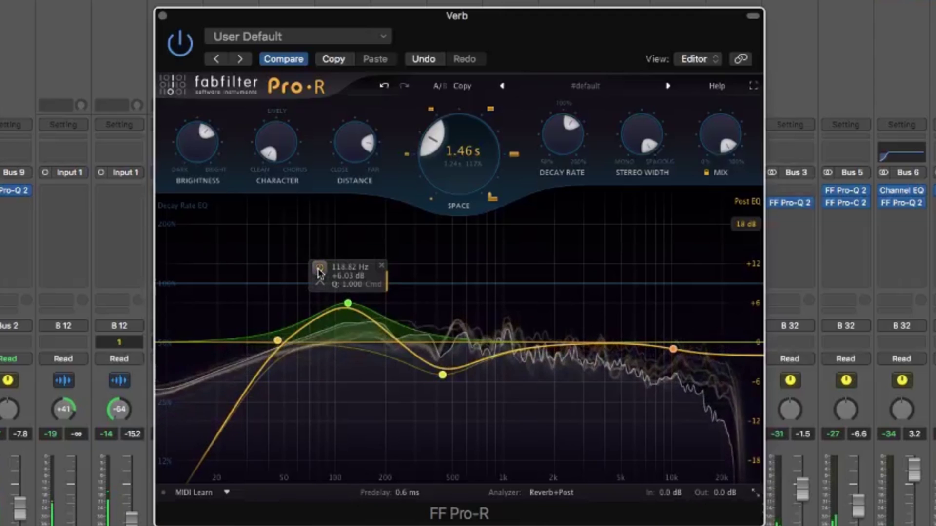
pyautogui.click(319, 268)
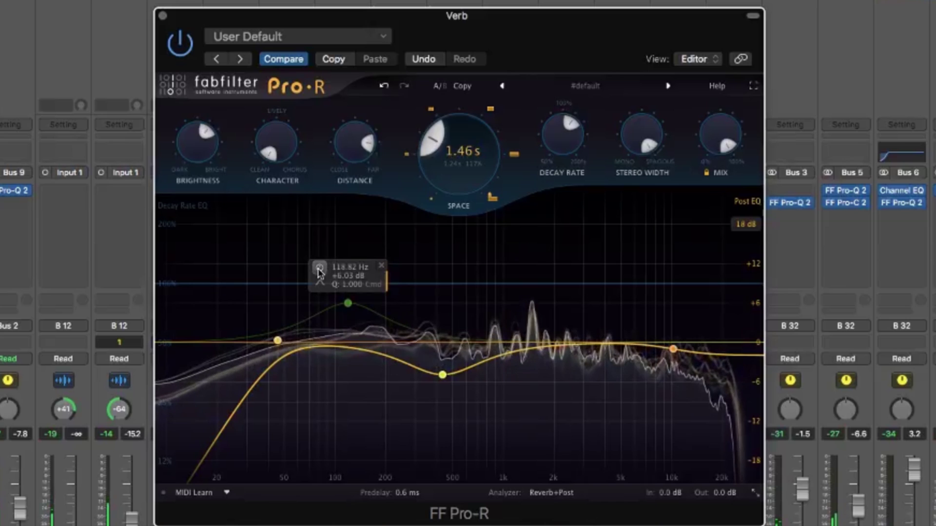
pyautogui.click(319, 270)
pyautogui.moveTo(348, 303); pyautogui.dragTo(345, 326)
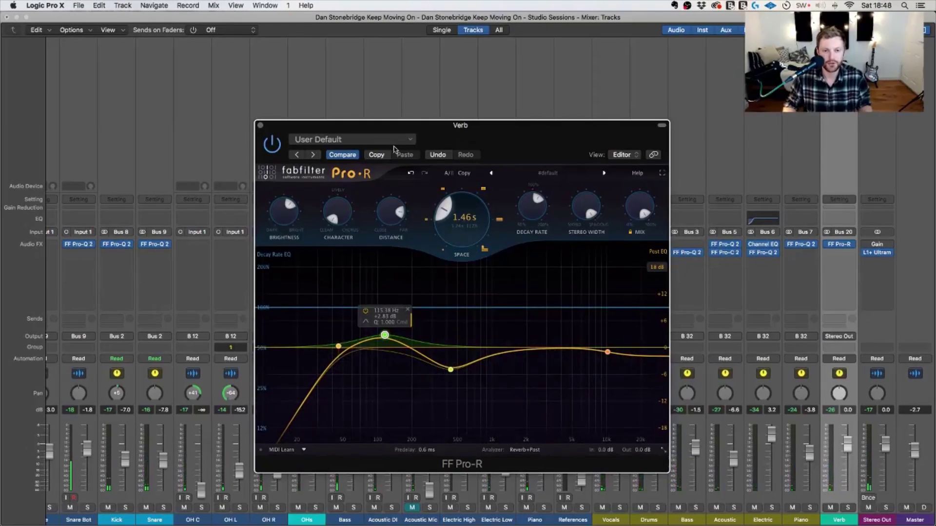
# Close the Pro-R window and add a send to Bus 20 (Verb) on the Snare bus channel.
pyautogui.click(262, 126)
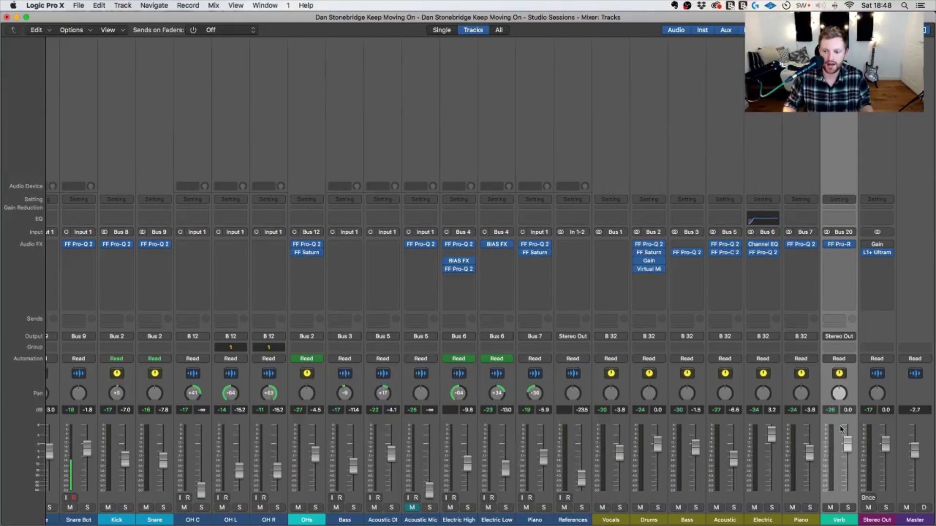
pyautogui.hscroll(-10, 858, 303)
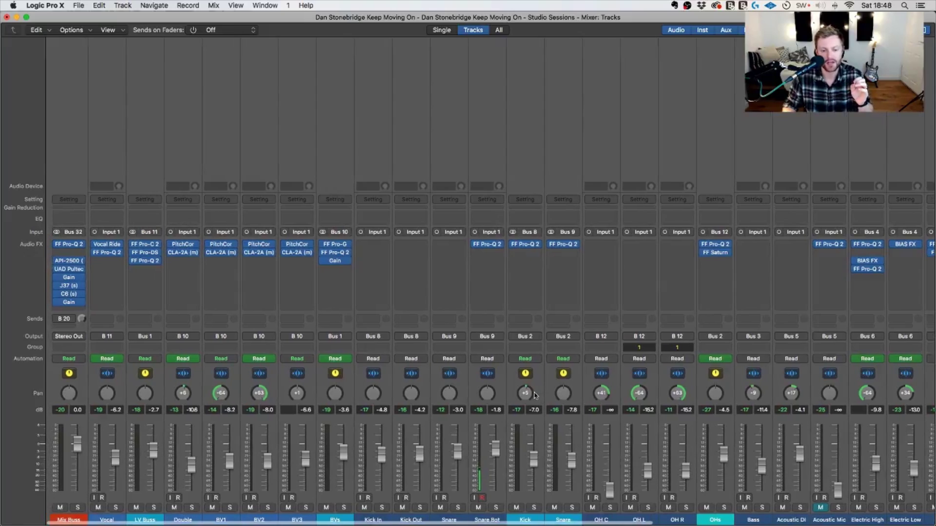
pyautogui.click(558, 319)
pyautogui.moveTo(562, 377)
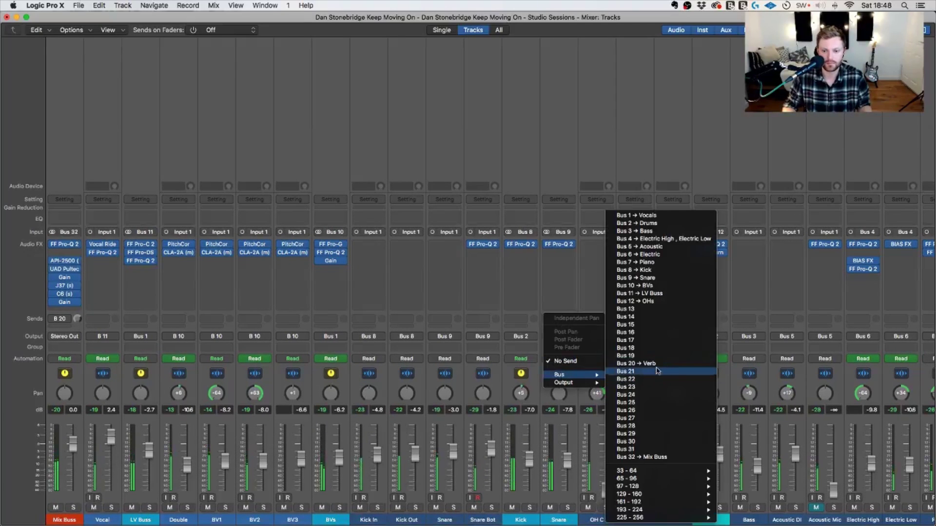
pyautogui.click(635, 364)
pyautogui.hscroll(3, 780, 385)
pyautogui.hscroll(4, 780, 386)
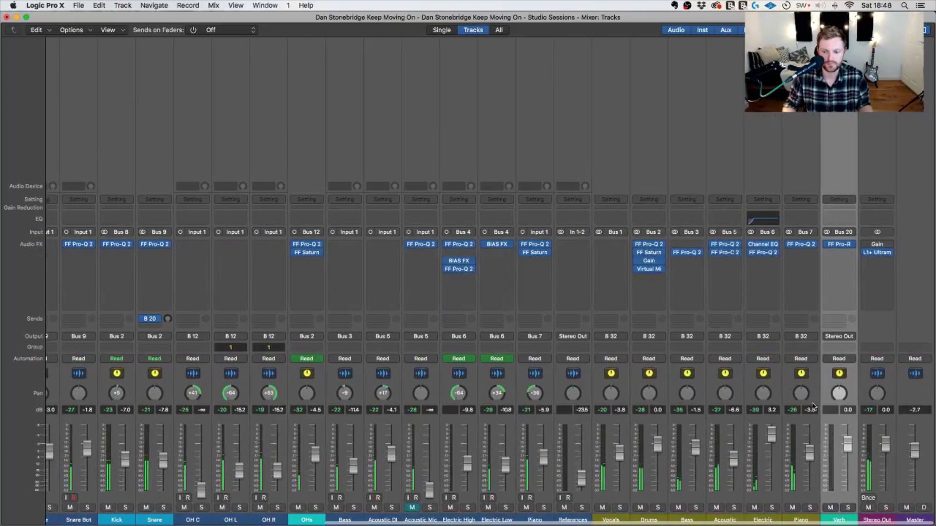
# Set the Snare bus channel's Bus 20 send to -2.4 dB and add a Bus 20 send at -13.0 dB on the Acoustic channel.
pyautogui.hscroll(-1, 345, 345)
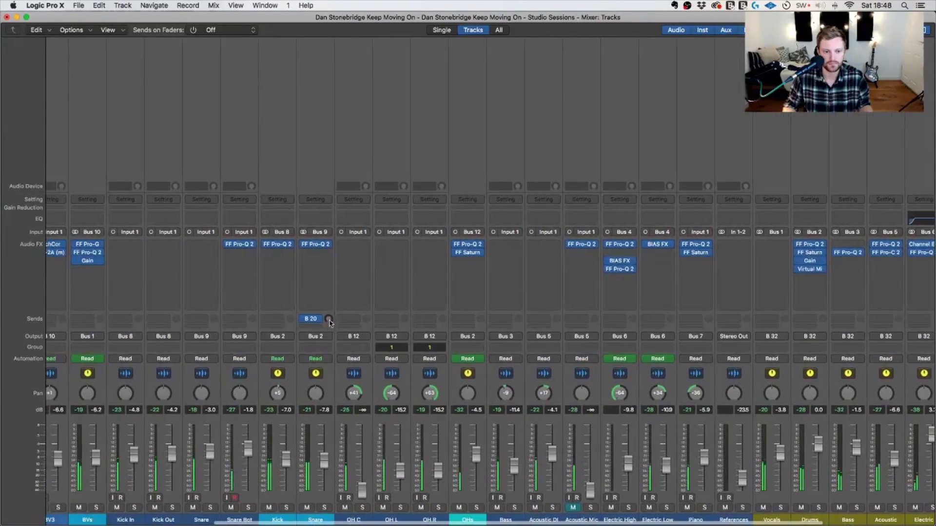
pyautogui.moveTo(328, 319)
pyautogui.mouseDown()
pyautogui.moveTo(328, 307)
pyautogui.moveTo(328, 330)
pyautogui.mouseUp()
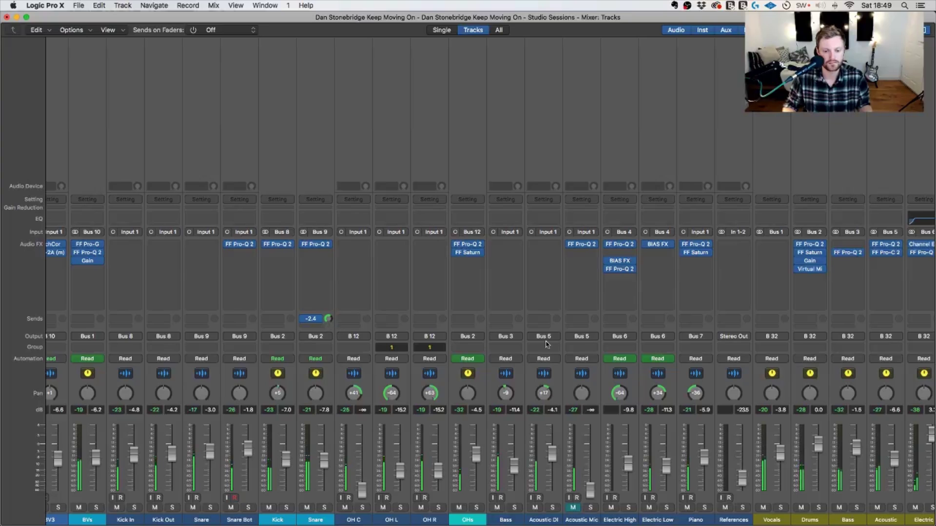
pyautogui.hscroll(4, 547, 345)
pyautogui.click(726, 319)
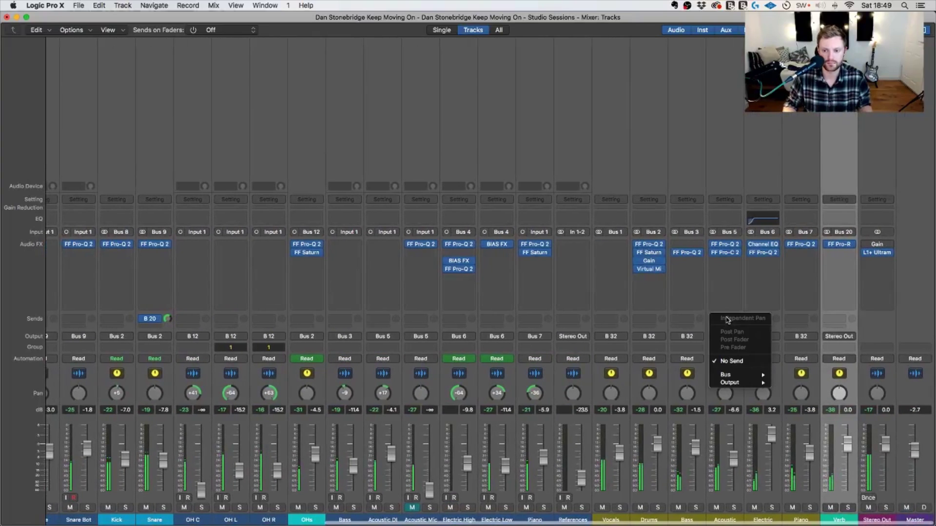
pyautogui.click(773, 337)
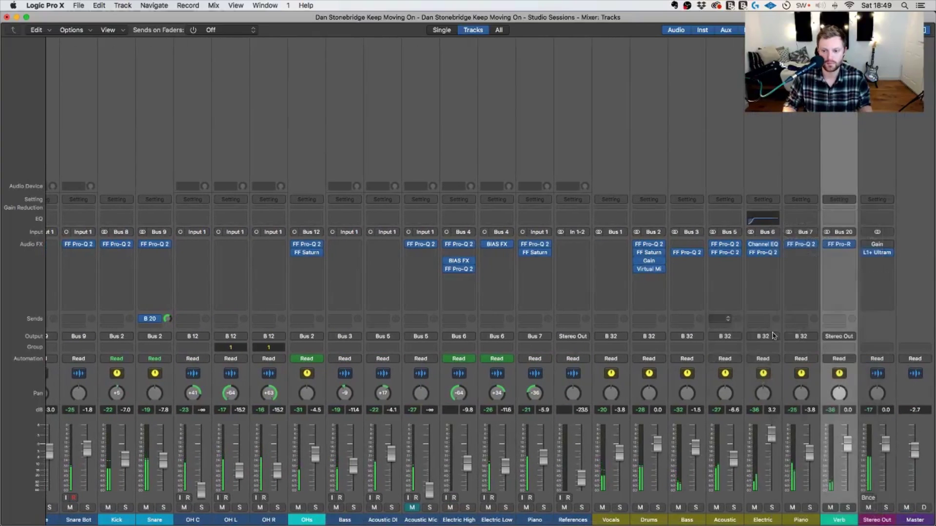
pyautogui.moveTo(738, 319)
pyautogui.mouseDown()
pyautogui.moveTo(737, 331)
pyautogui.moveTo(738, 321)
pyautogui.mouseUp()
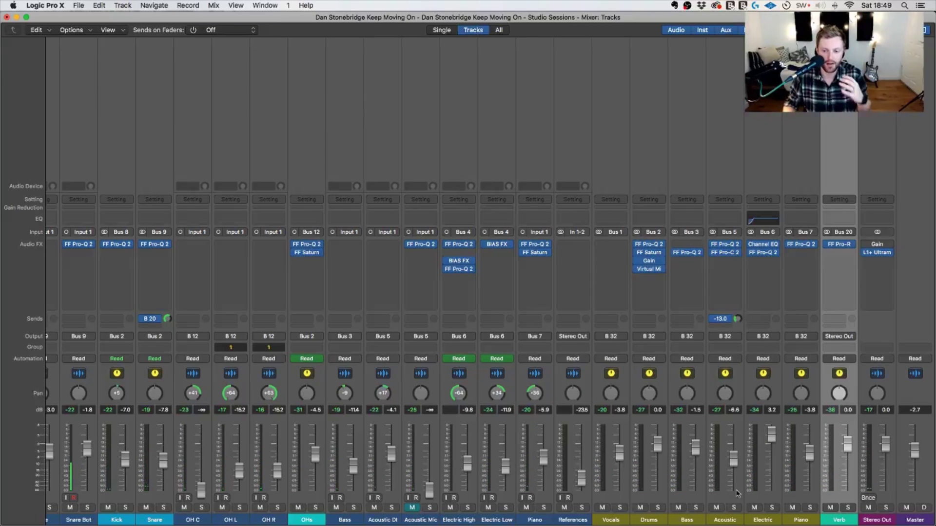
# Solo the Acoustic bus channel and compare its Bus 20 reverb send off and on.
pyautogui.click(735, 508)
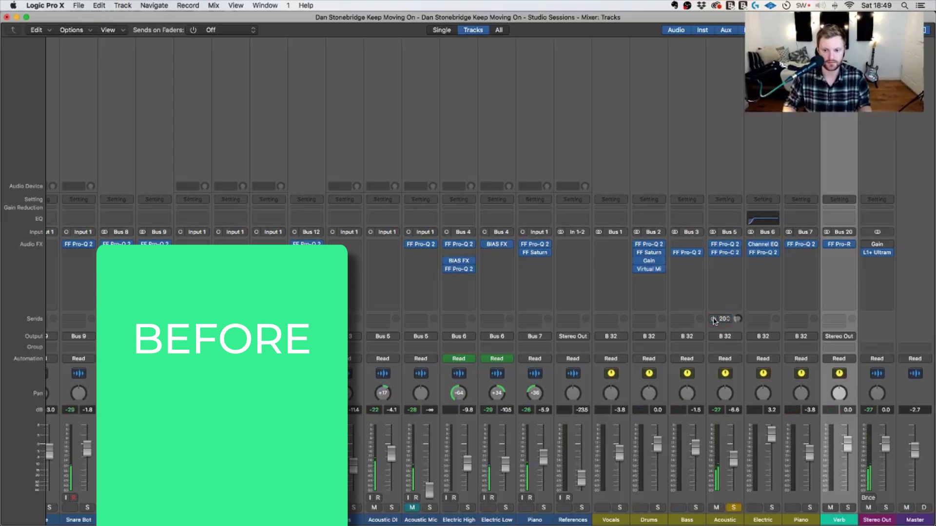
pyautogui.click(713, 319)
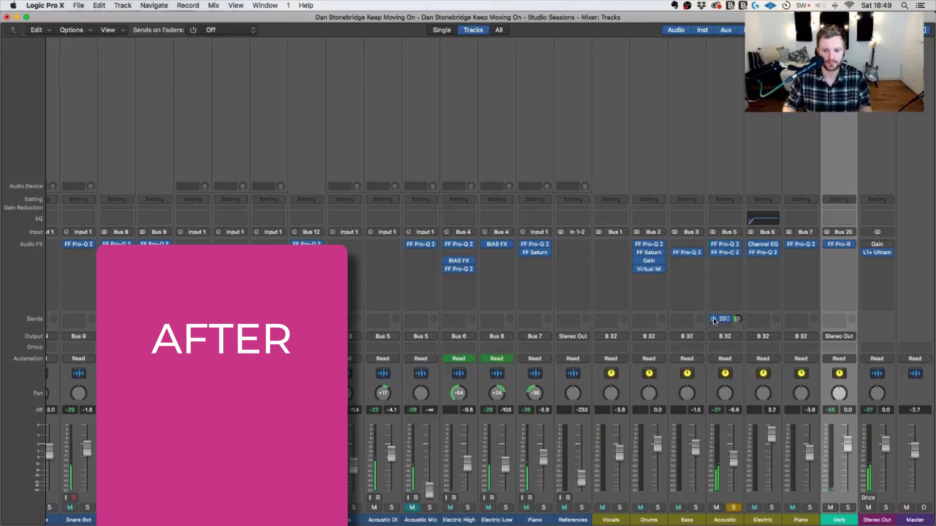
pyautogui.click(743, 318)
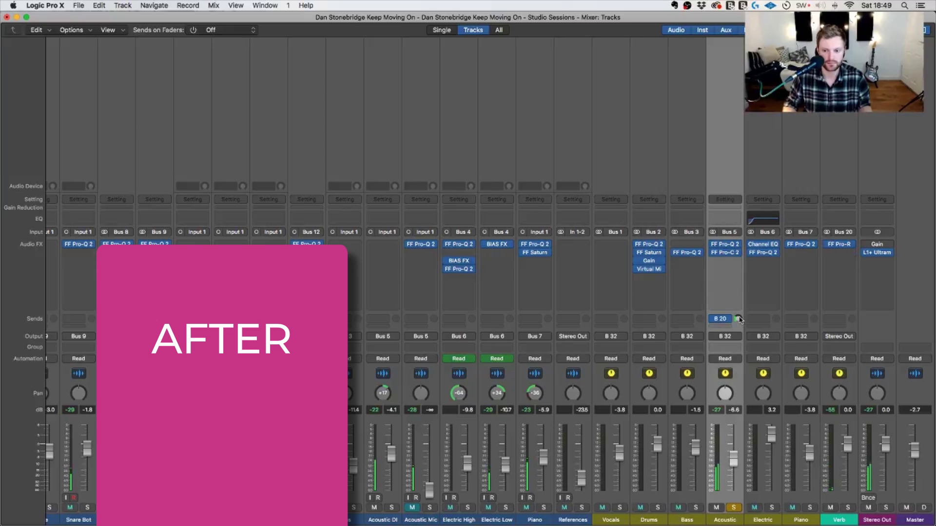
pyautogui.click(739, 319)
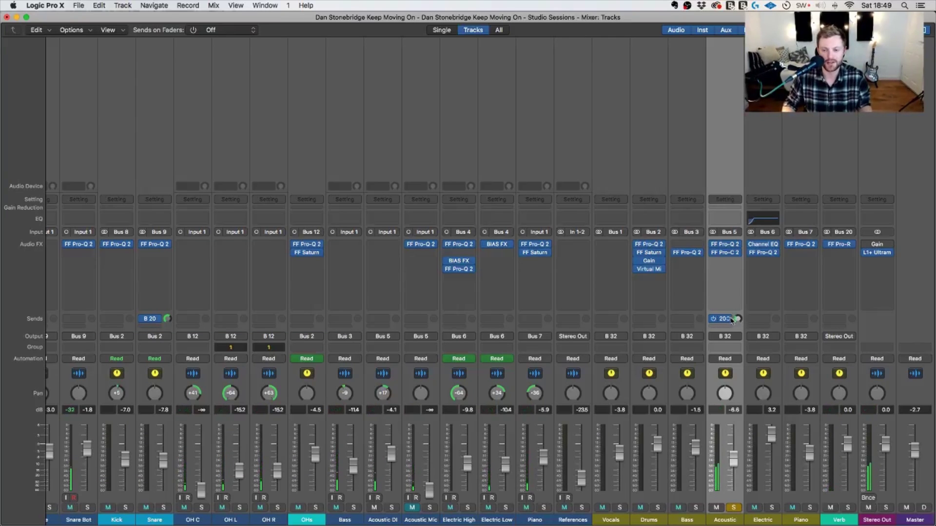
pyautogui.click(766, 321)
pyautogui.moveTo(768, 377)
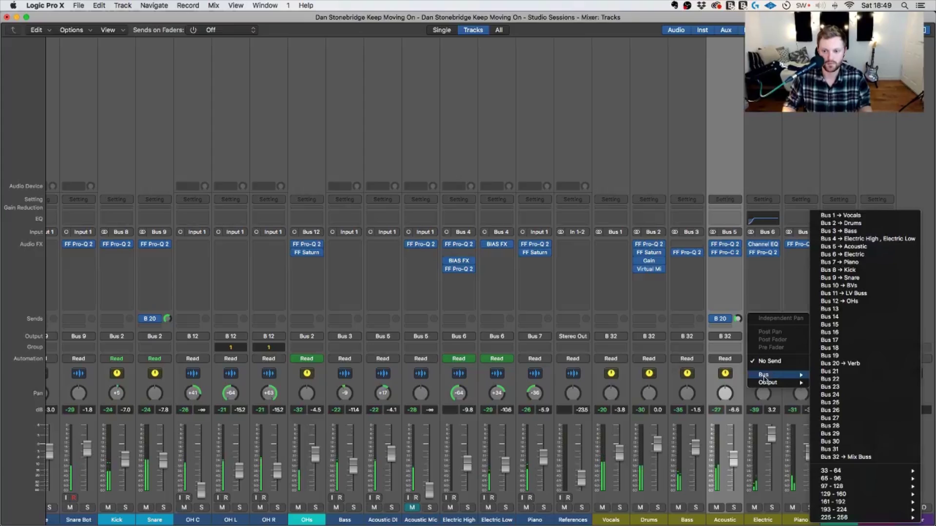
pyautogui.click(834, 366)
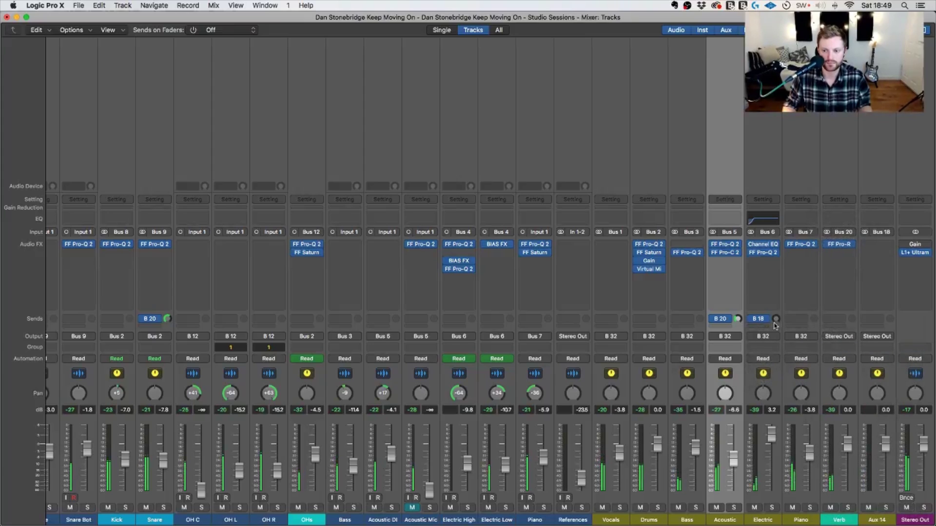
pyautogui.click(761, 321)
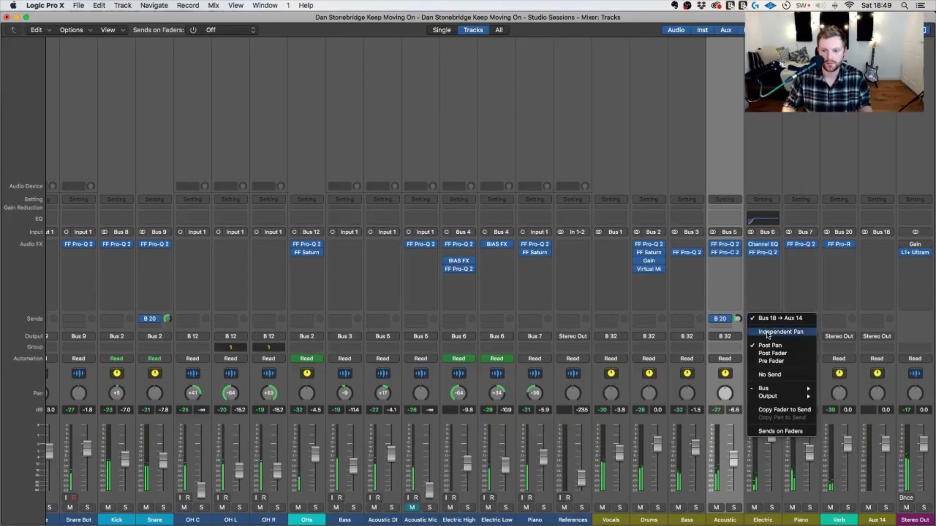
pyautogui.click(767, 446)
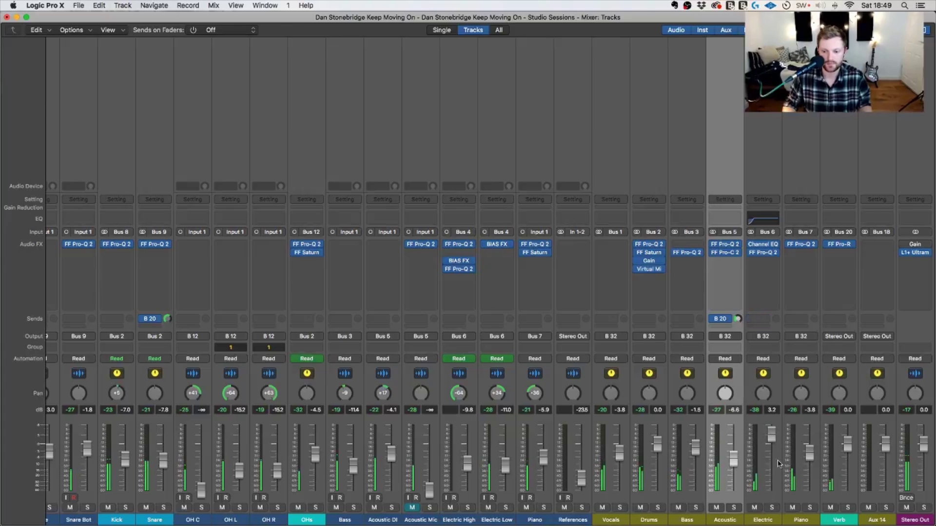
# Add a send to Bus 20 (Verb) on the Electric Low track at about -2.0 dB and check the track soloed during playback.
pyautogui.hscroll(-2, 520, 343)
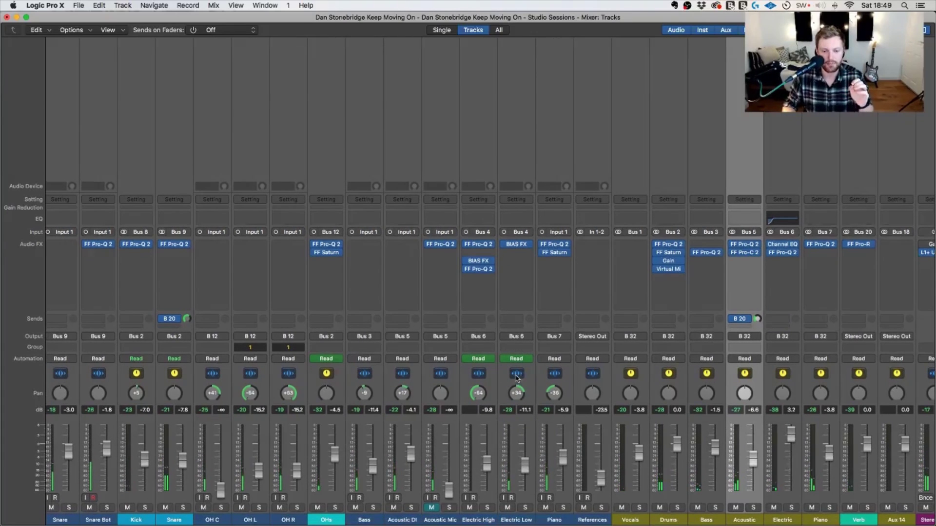
pyautogui.click(515, 318)
pyautogui.moveTo(520, 374)
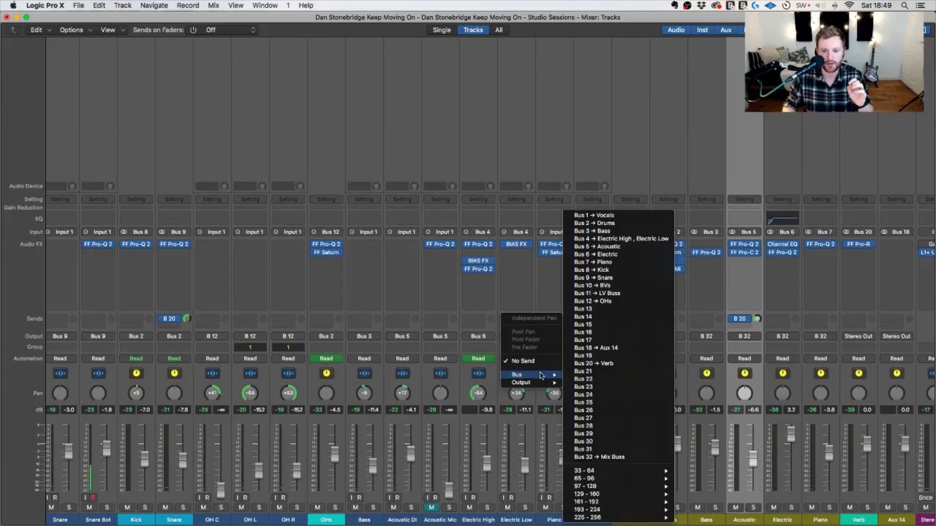
pyautogui.click(610, 364)
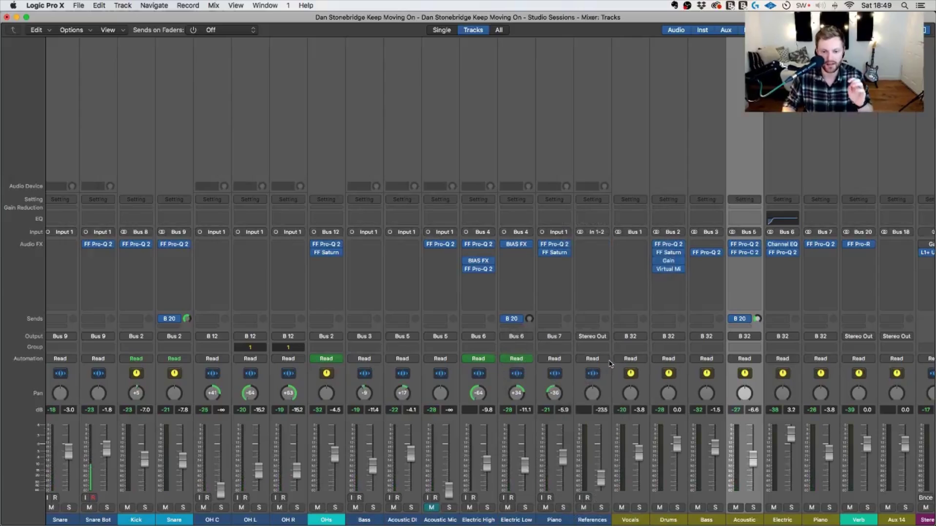
pyautogui.keyDown('alt'); pyautogui.click(529, 319); pyautogui.keyUp('alt')
pyautogui.press('space')
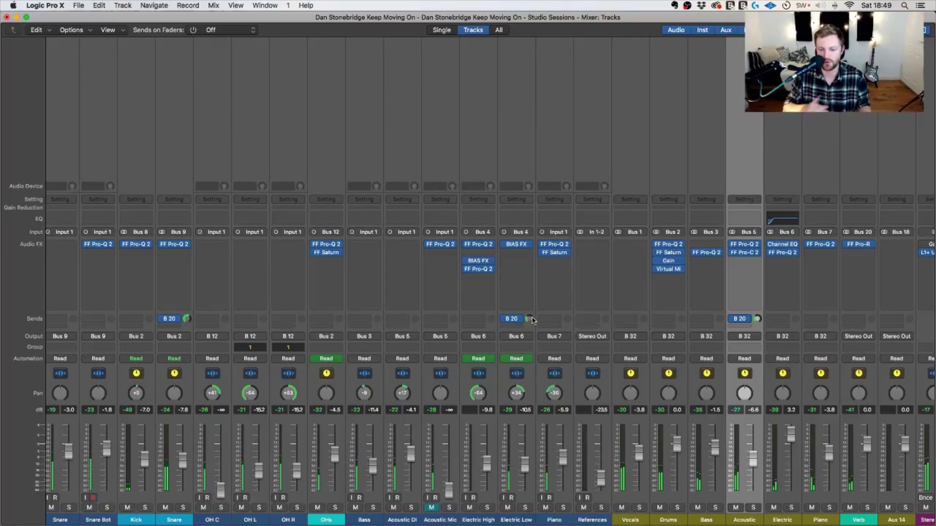
pyautogui.moveTo(532, 320); pyautogui.dragTo(532, 288)
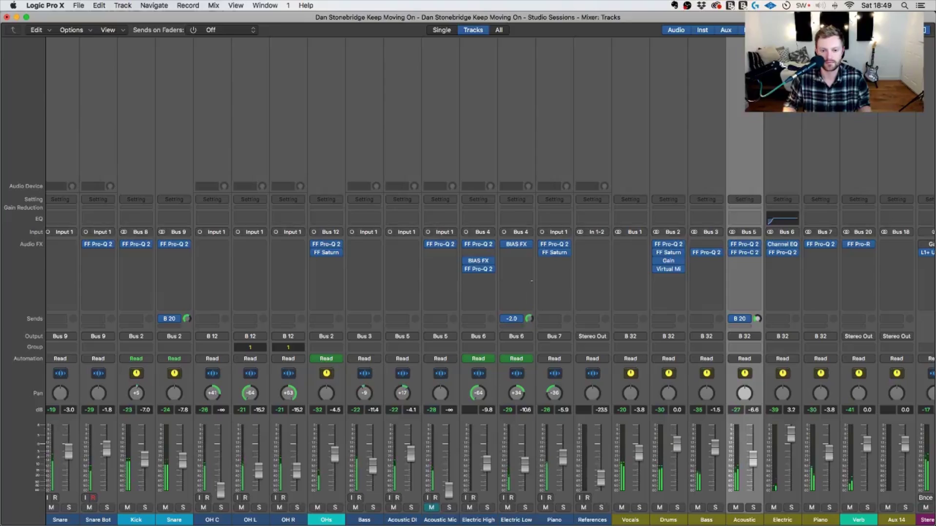
pyautogui.click(525, 508)
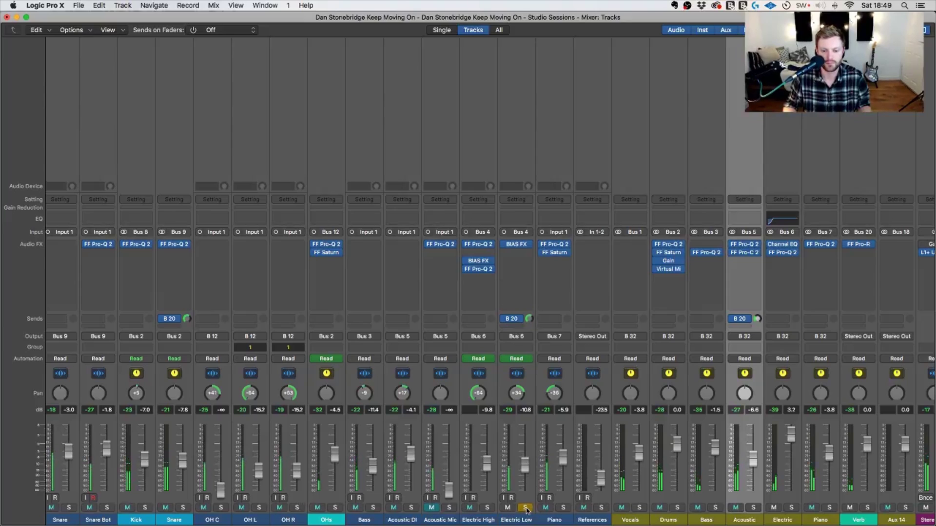
pyautogui.click(525, 508)
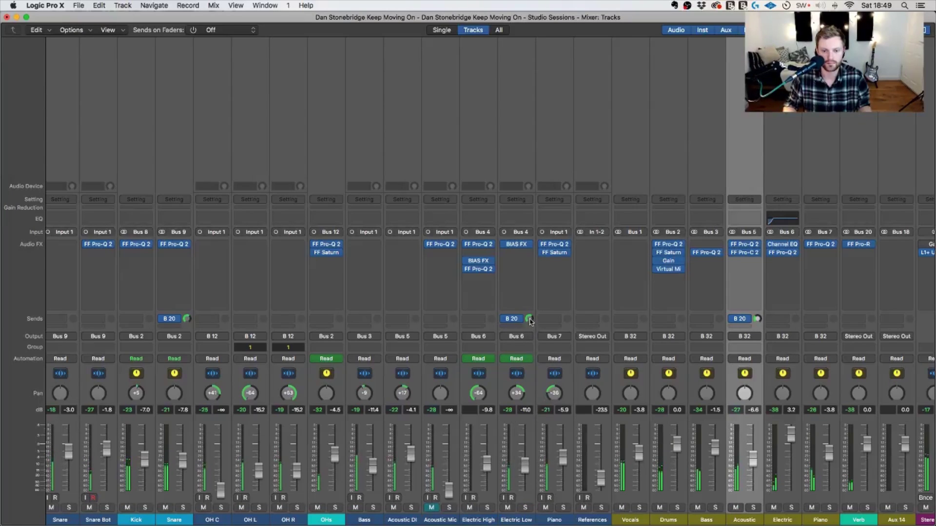
# Add a send to Bus 20 (Verb) on the Piano bus channel and set its level to -5.3 dB.
pyautogui.click(551, 319)
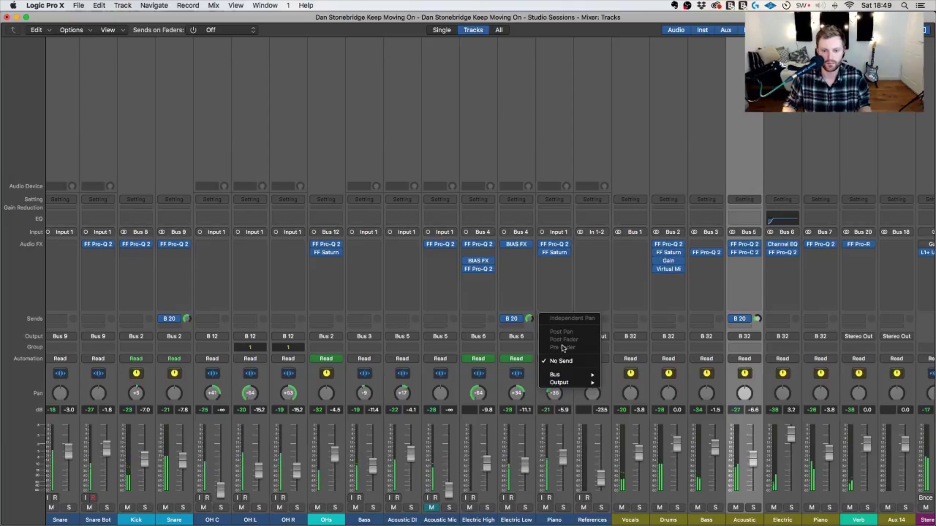
pyautogui.click(821, 323)
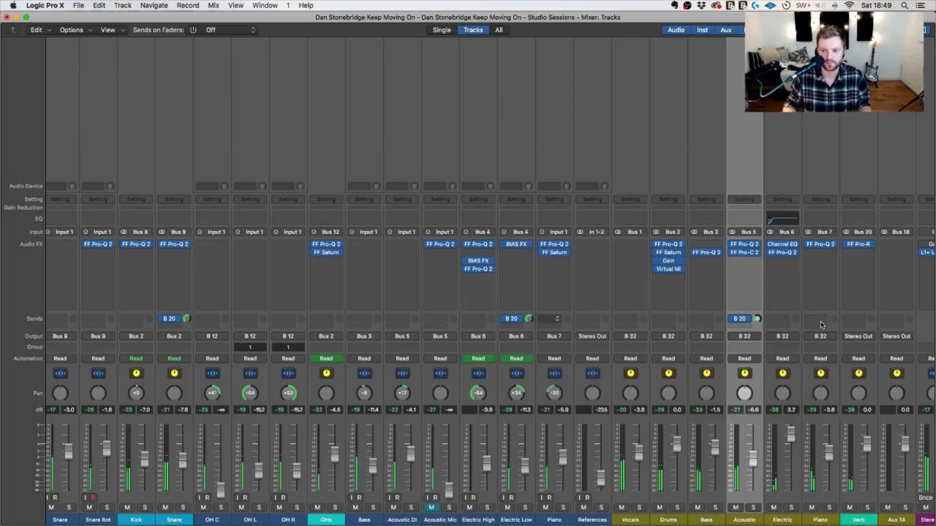
pyautogui.click(821, 320)
pyautogui.moveTo(827, 376)
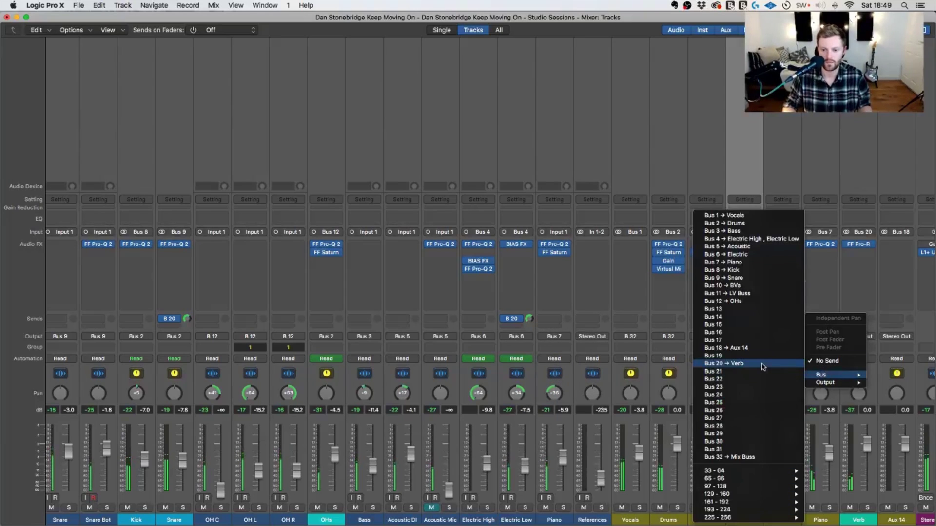
pyautogui.click(768, 363)
pyautogui.moveTo(834, 321); pyautogui.dragTo(834, 305)
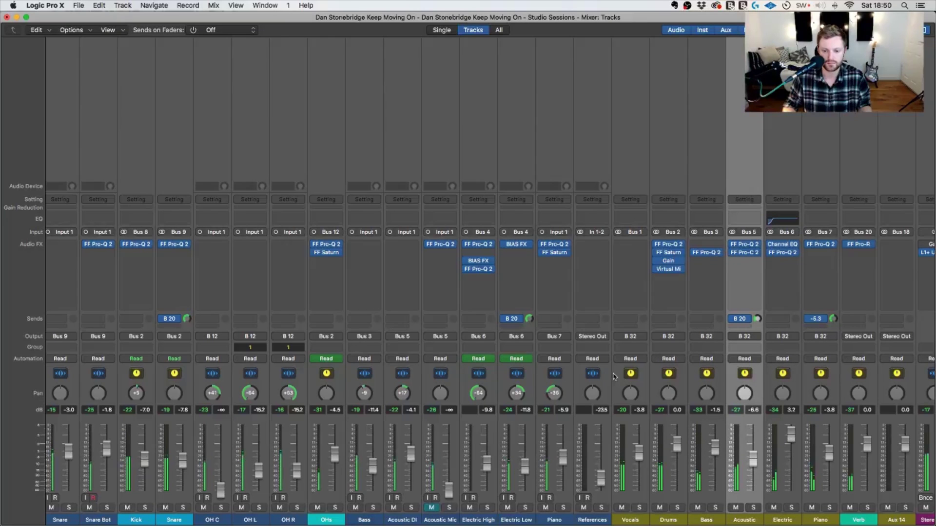
# Add a send to Bus 20 (Verb) on the BVs bus channel, raise its level and audition the channel soloed.
pyautogui.hscroll(-10, 614, 377)
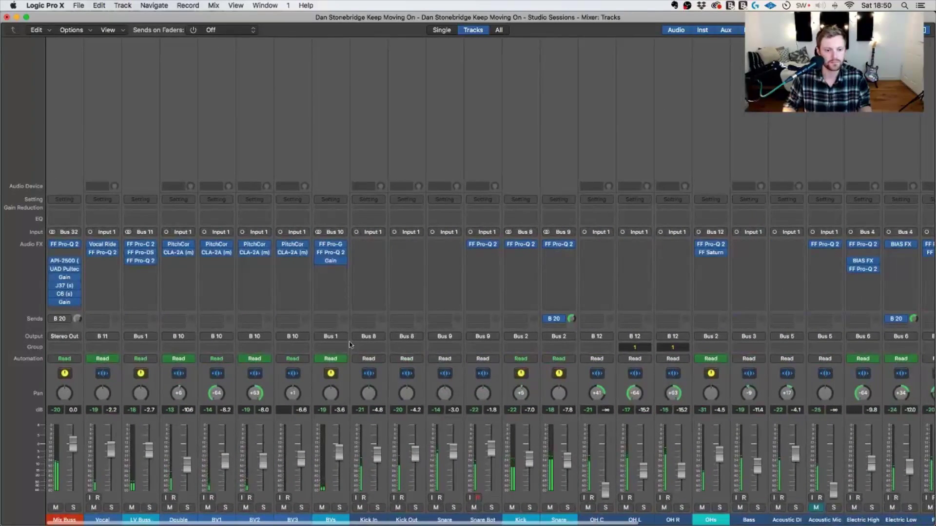
pyautogui.click(333, 321)
pyautogui.moveTo(344, 375)
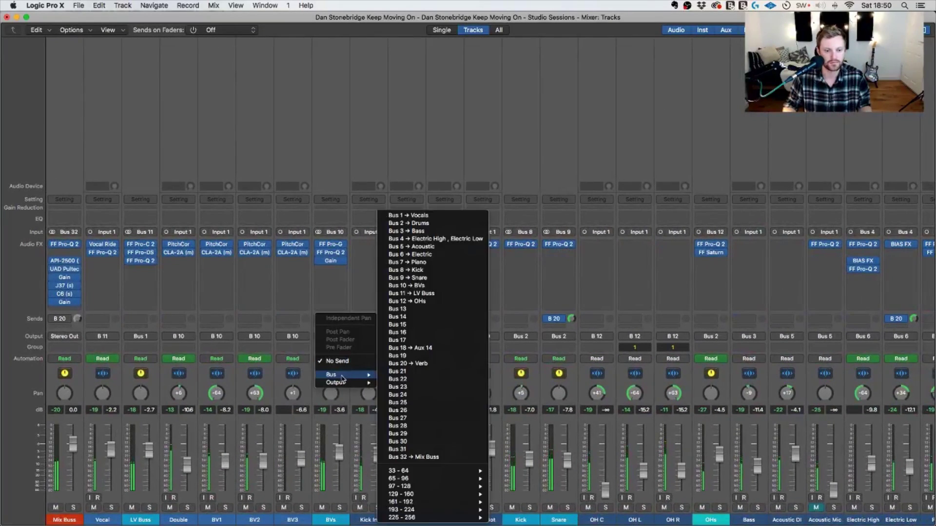
pyautogui.click(430, 365)
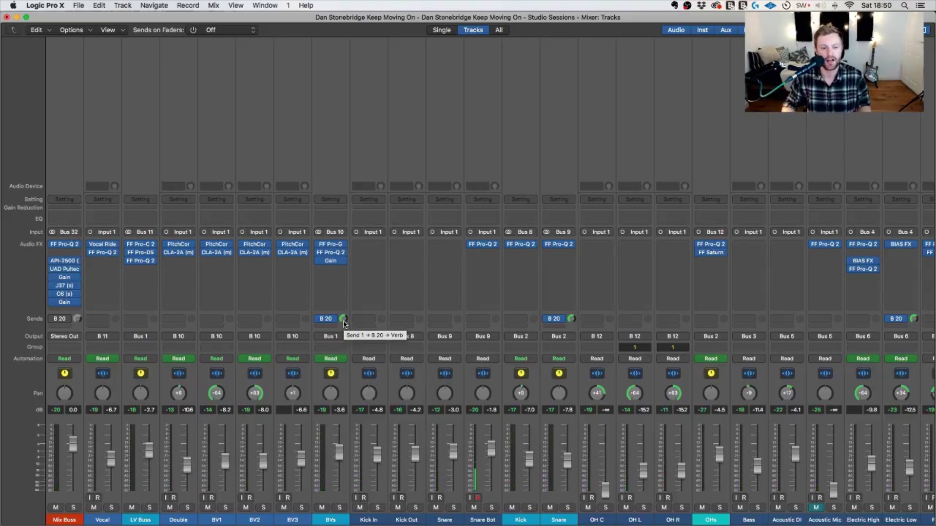
pyautogui.press('s')
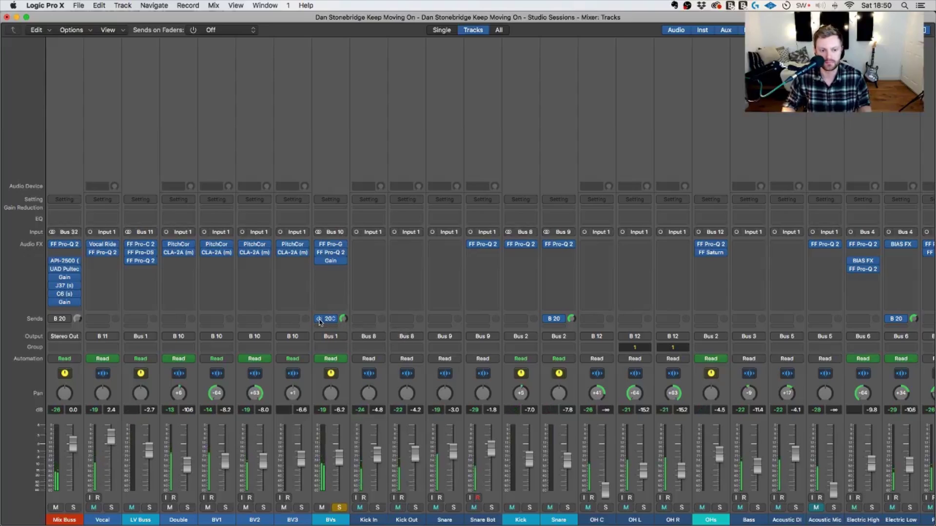
pyautogui.press('s')
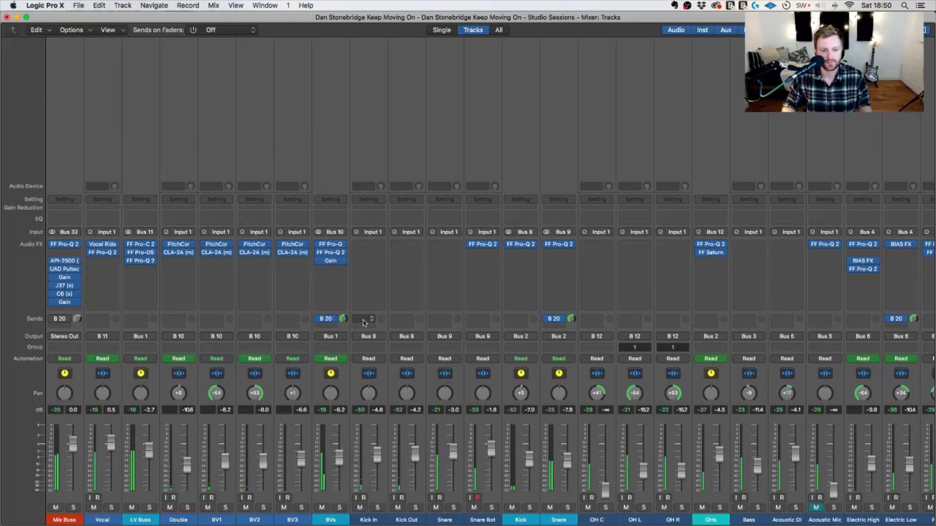
# Add a low-level send to Bus 20 (Verb) on the OHs bus channel.
pyautogui.hscroll(5, 558, 361)
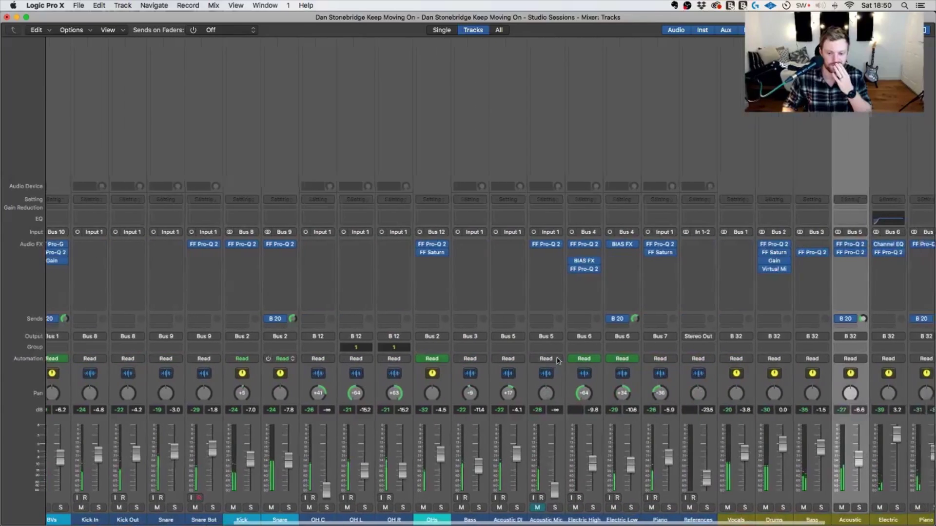
pyautogui.hscroll(-1, 558, 361)
pyautogui.click(459, 319)
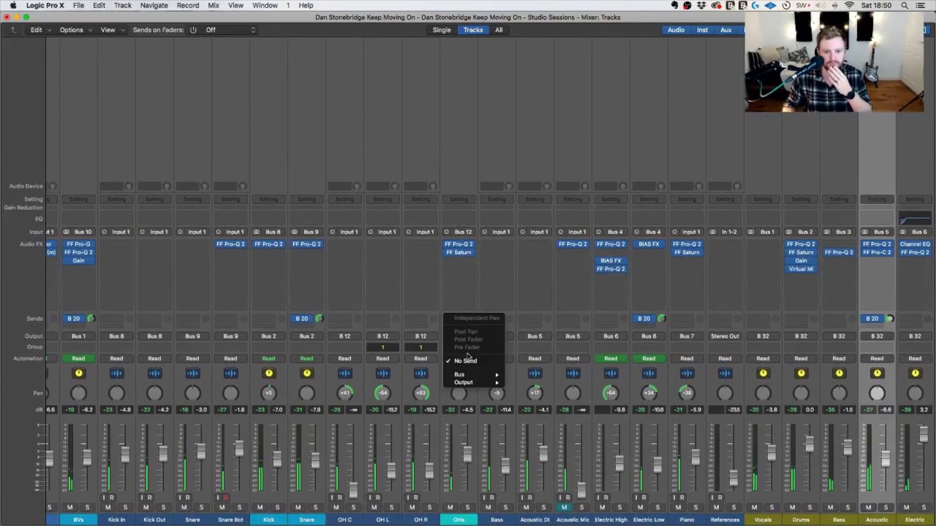
pyautogui.moveTo(469, 377)
pyautogui.click(539, 363)
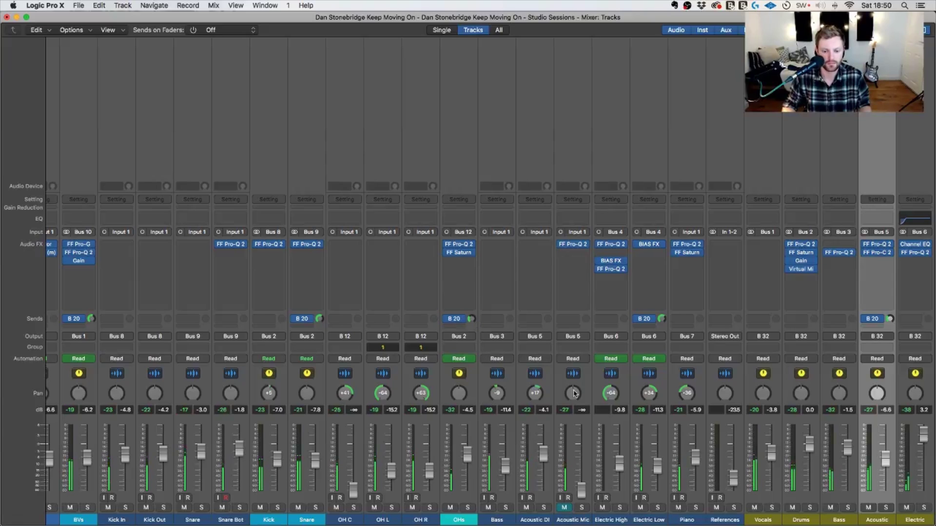
# Compare the full mix with the Verb channel muted and unmuted.
pyautogui.hscroll(5, 574, 394)
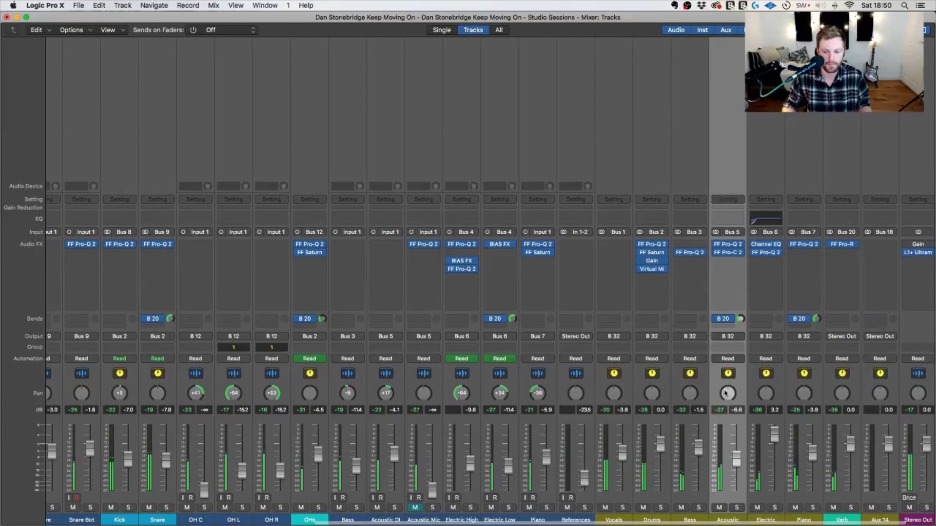
pyautogui.click(833, 509)
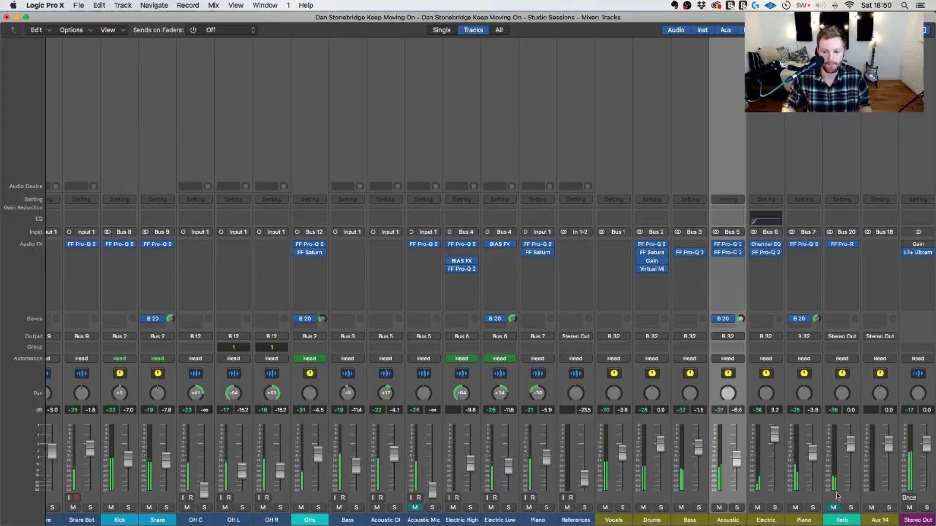
pyautogui.click(831, 508)
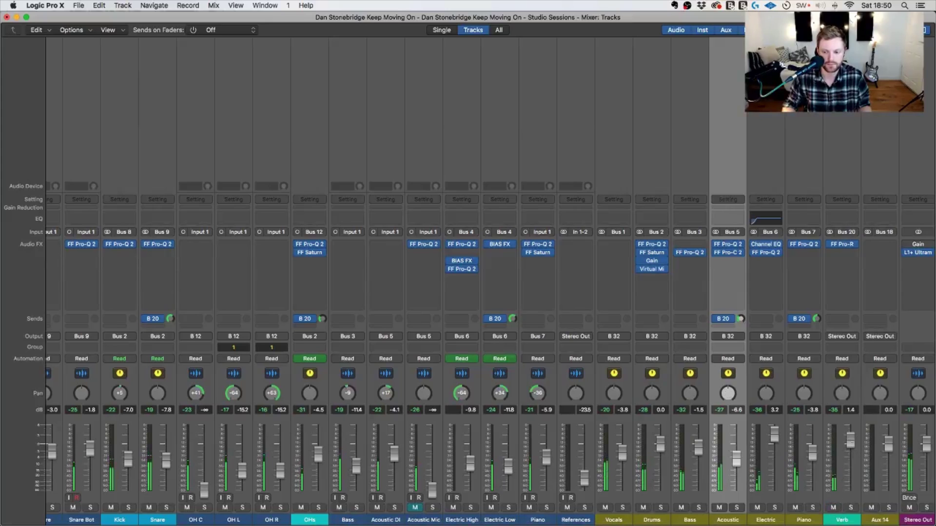
# Add a send to Bus 20 (Verb) on the LV Buss channel.
pyautogui.hscroll(-10, 220, 319)
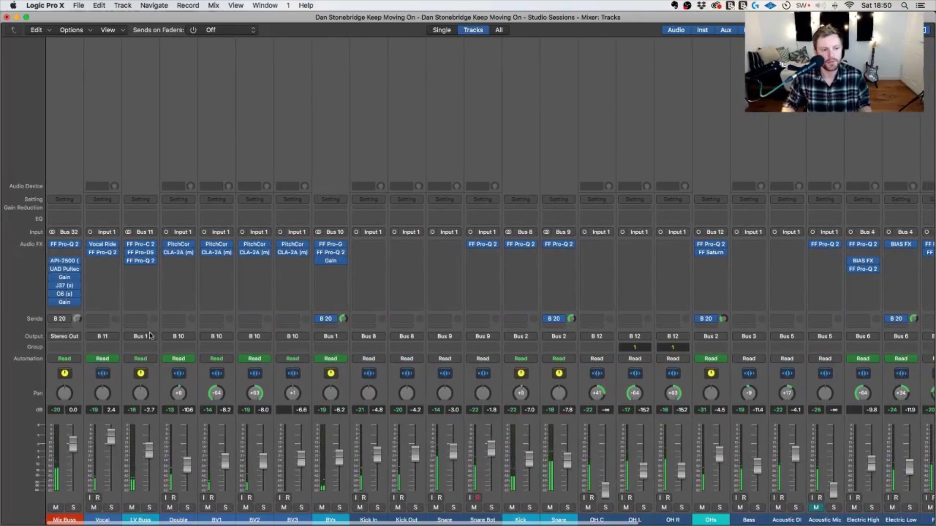
pyautogui.click(145, 319)
pyautogui.moveTo(154, 378)
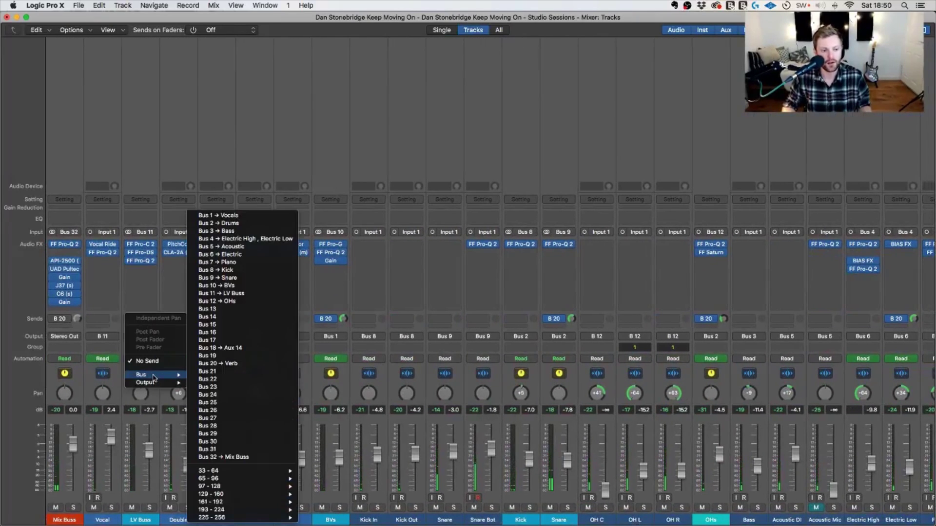
pyautogui.click(233, 364)
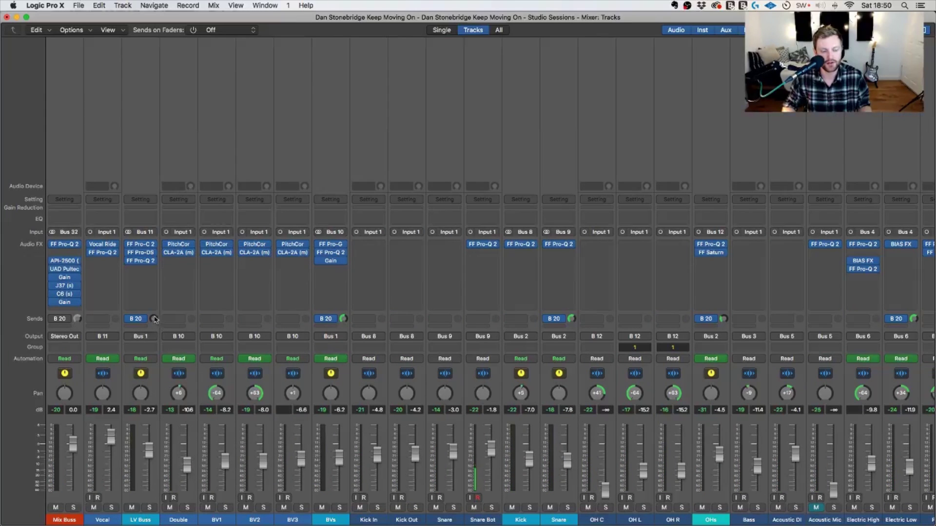
# In the arrangement, move cycle playback to the earlier section around bar 49, start playing and return to the mixer.
pyautogui.press('super+w')
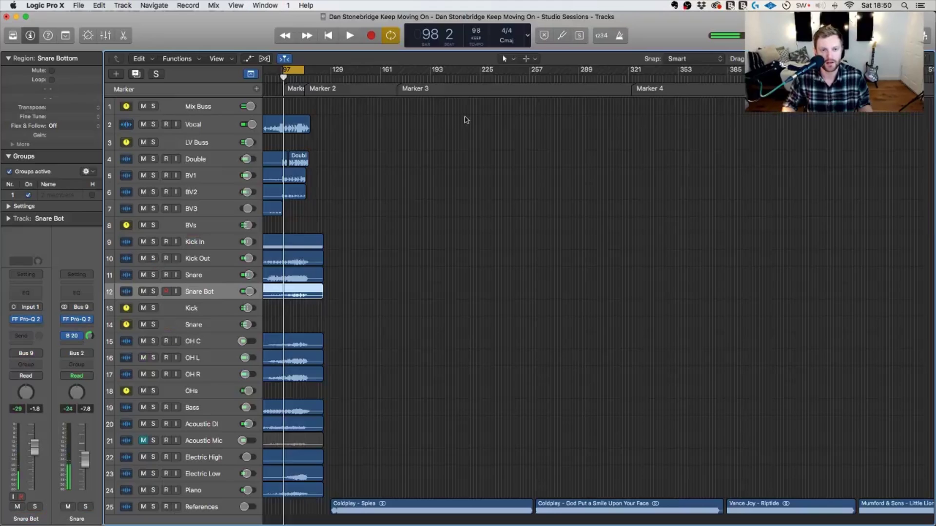
pyautogui.hscroll(-5, 424, 107)
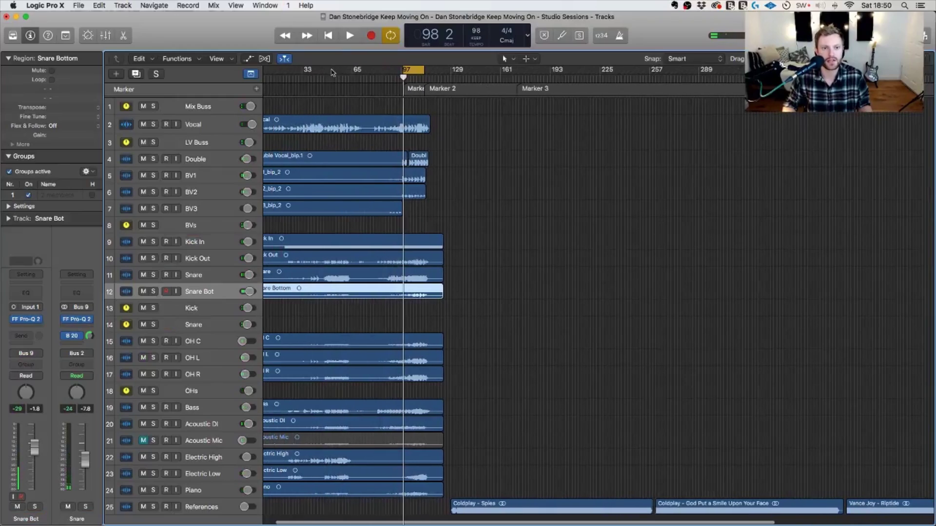
pyautogui.click(332, 72)
pyautogui.press('space')
pyautogui.press('super+2')
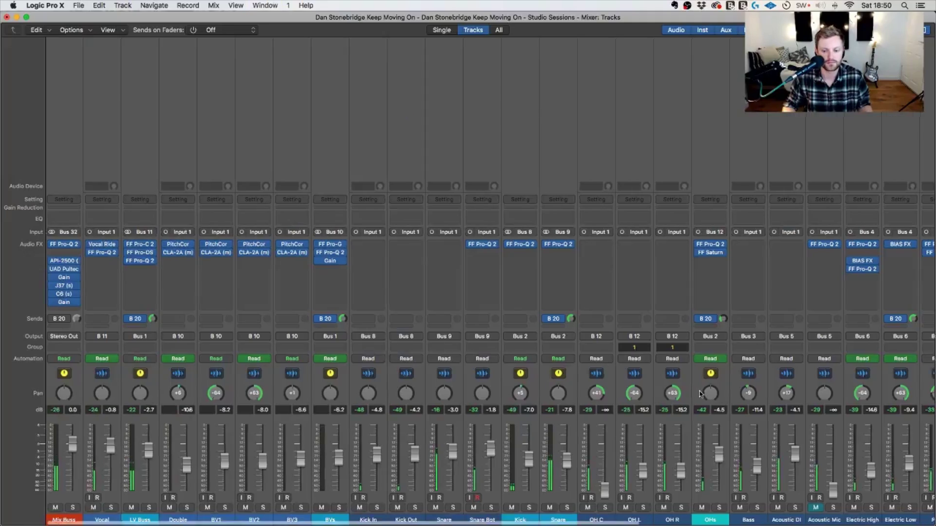
# Set the LV Buss channel's Bus 20 send level to -16.8 dB and audition the channel soloed.
pyautogui.hscroll(10, 700, 394)
pyautogui.hscroll(-15, 390, 361)
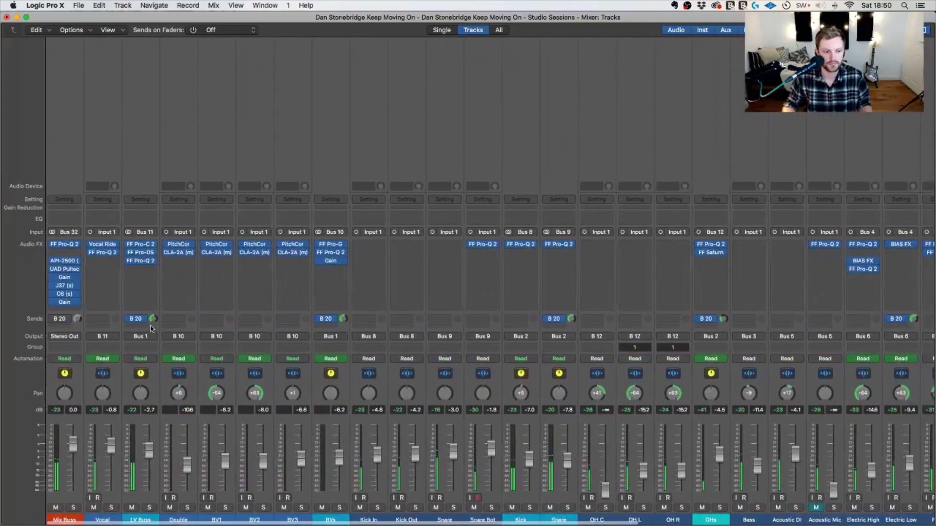
pyautogui.moveTo(153, 319)
pyautogui.mouseDown()
pyautogui.moveTo(152, 356)
pyautogui.moveTo(155, 322)
pyautogui.mouseUp()
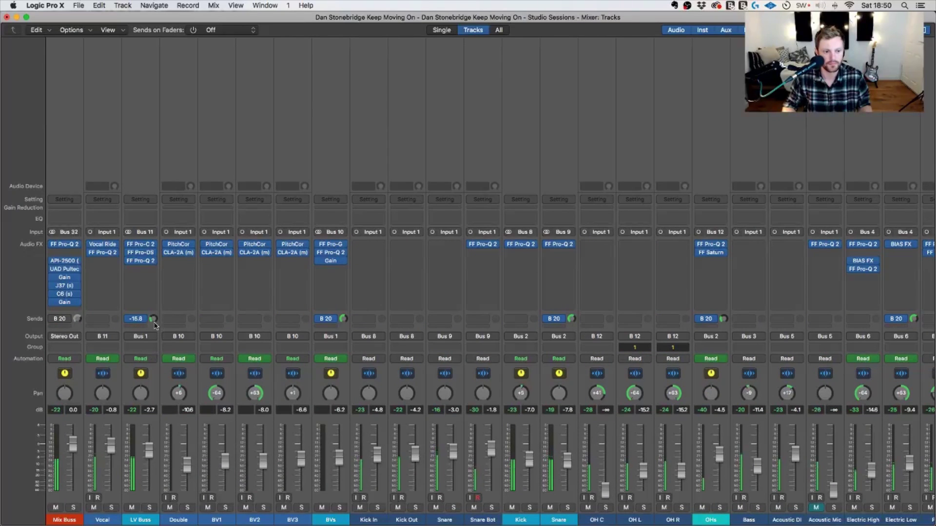
pyautogui.click(147, 508)
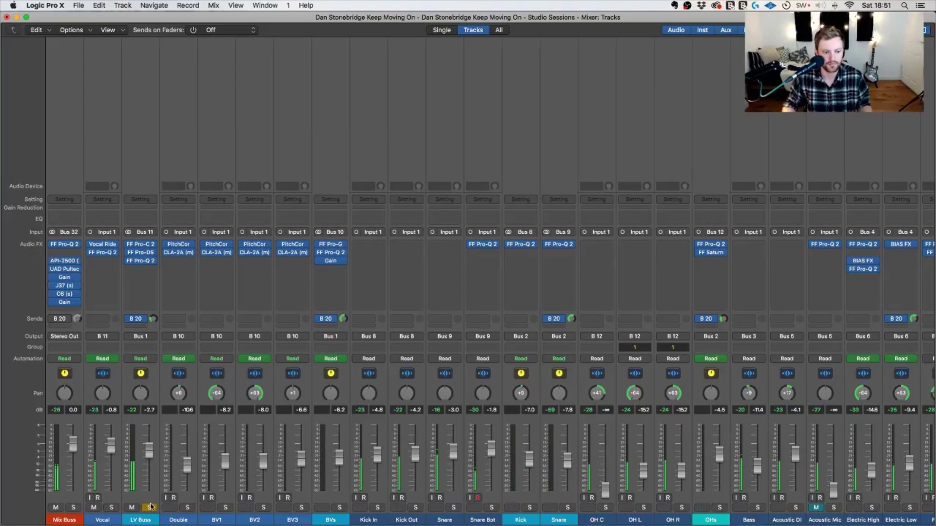
pyautogui.click(149, 507)
# Lower the Verb channel fader to -0.1 dB and set the Snare bus channel's Bus 20 send to -4.4 dB.
pyautogui.hscroll(10, 503, 401)
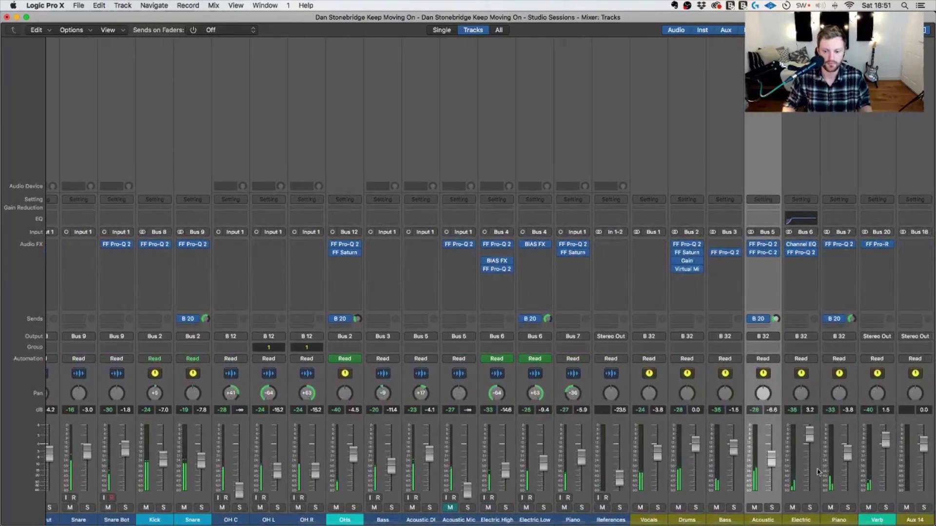
pyautogui.click(869, 507)
pyautogui.moveTo(885, 440); pyautogui.dragTo(886, 448)
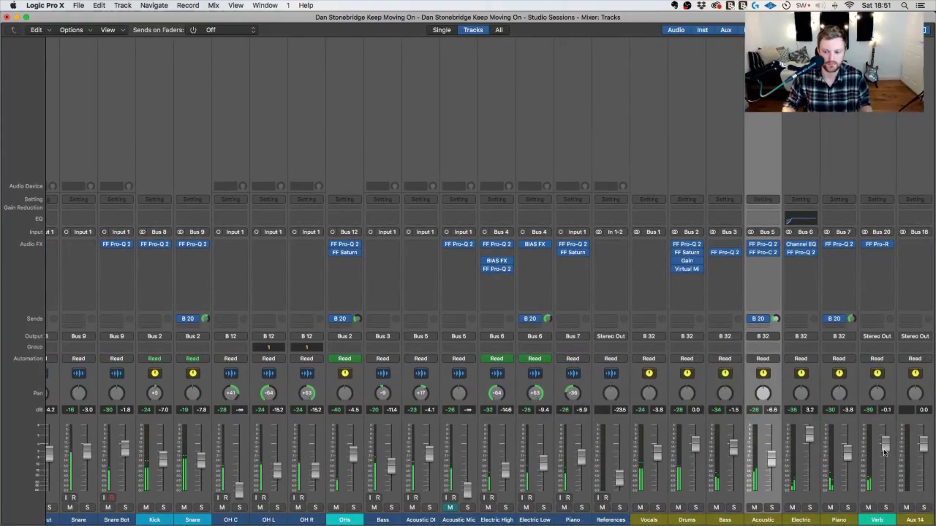
pyautogui.hscroll(-3, 305, 340)
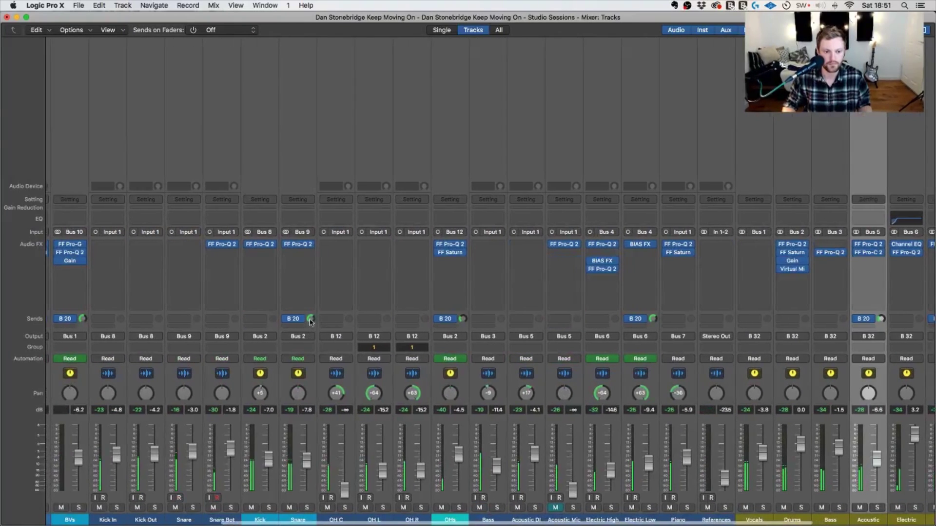
pyautogui.moveTo(309, 324); pyautogui.dragTo(317, 352)
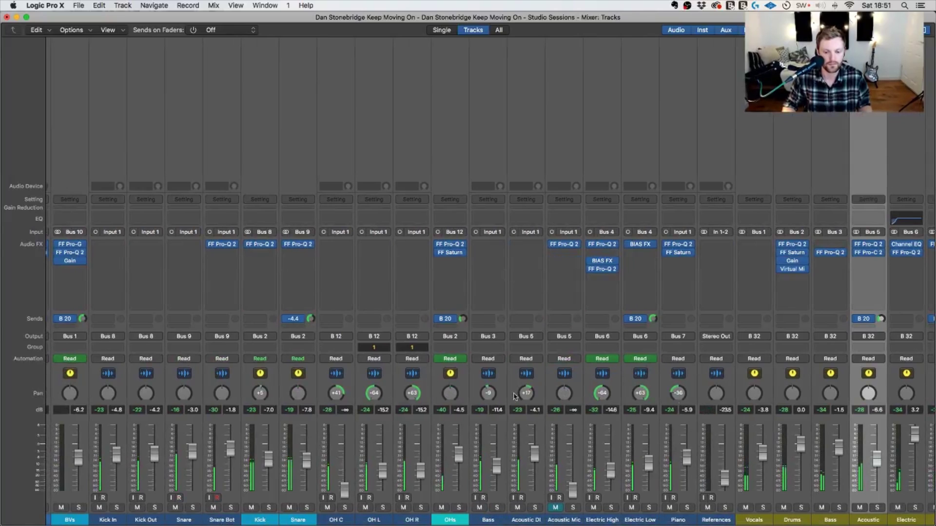
# Add a send to Bus 20 (Verb) on the Electric High channel and bring up its level.
pyautogui.hscroll(5, 726, 402)
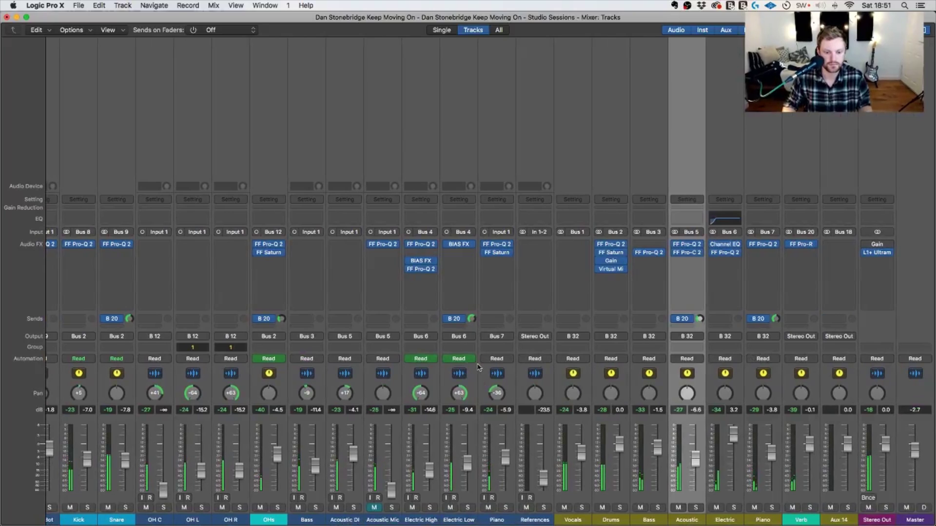
pyautogui.click(424, 319)
pyautogui.moveTo(422, 375)
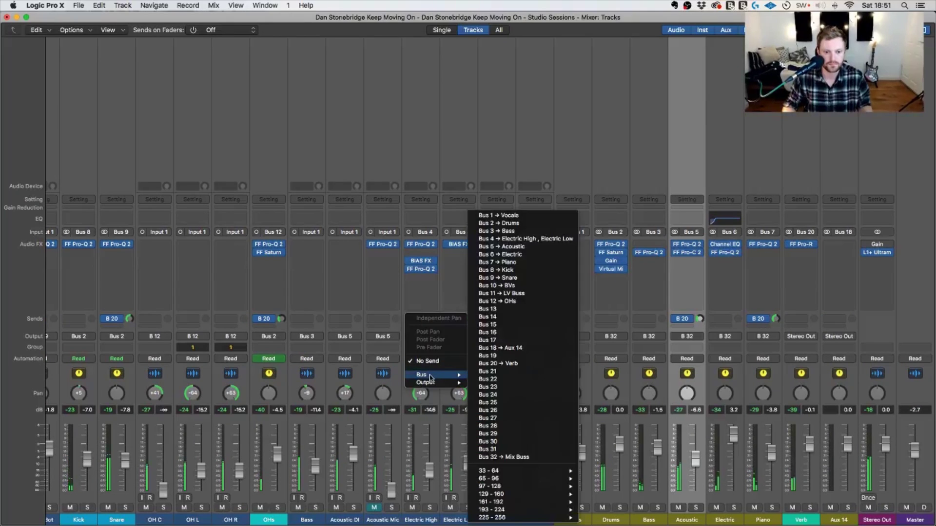
pyautogui.click(503, 367)
pyautogui.moveTo(433, 319); pyautogui.dragTo(433, 327)
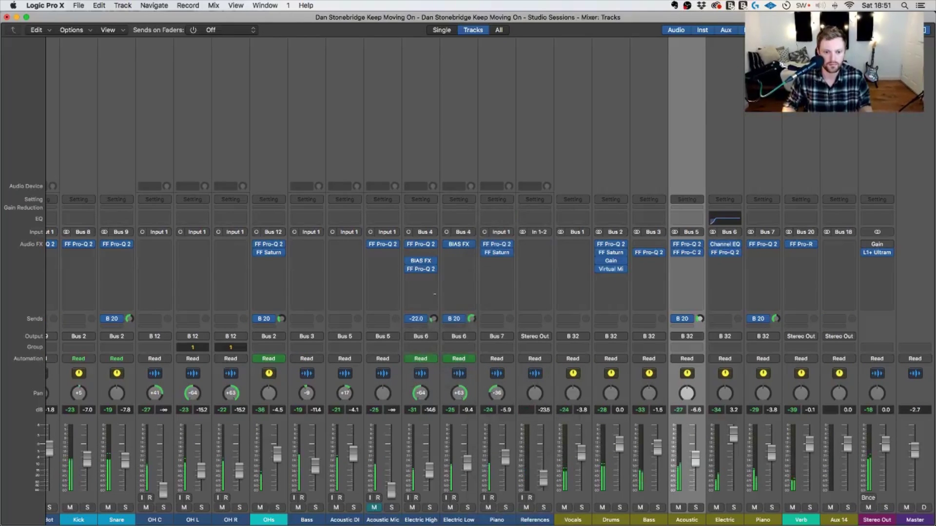
# Turn off cycle playback, play the song from about bar 31 and save the project.
pyautogui.press('x')
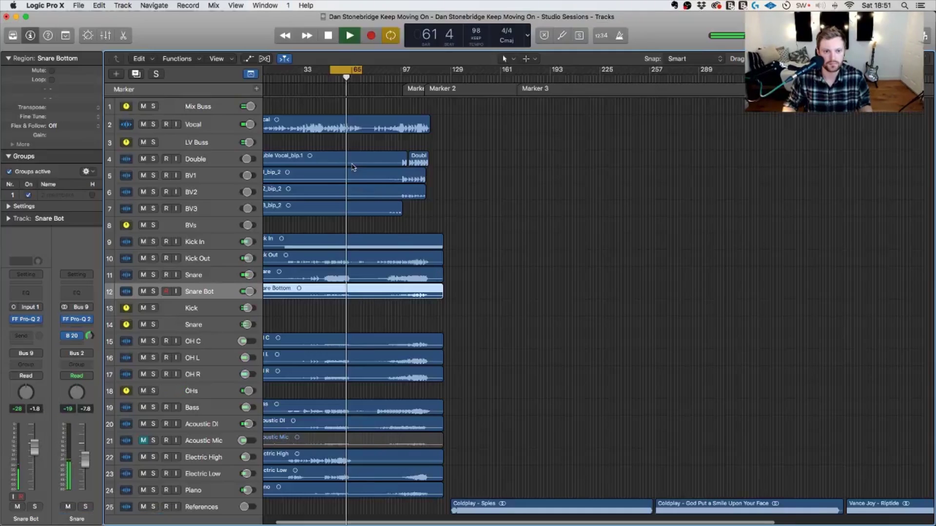
pyautogui.press('c')
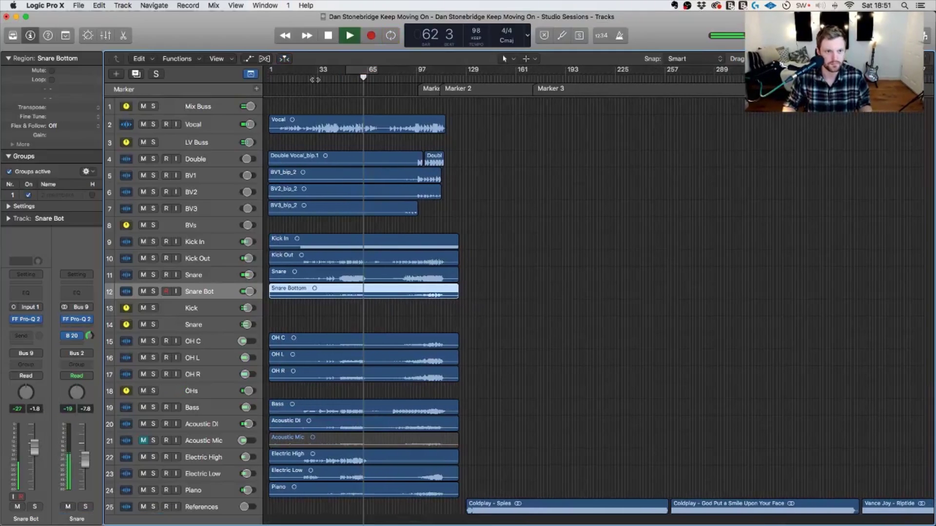
pyautogui.click(314, 77)
pyautogui.press('super+s')
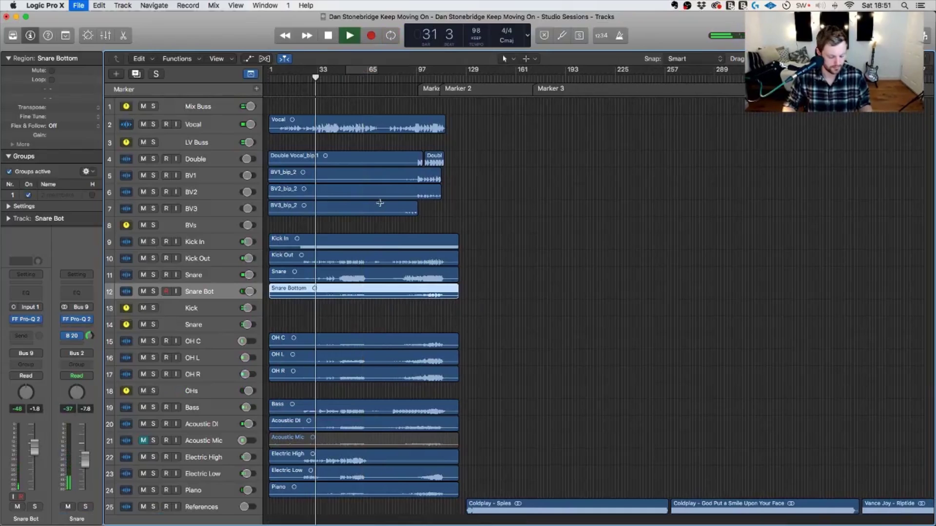
# Audition the mix in the mixer while toggling the Verb channel's mute, and review the Bus 20 sends.
pyautogui.press('x')
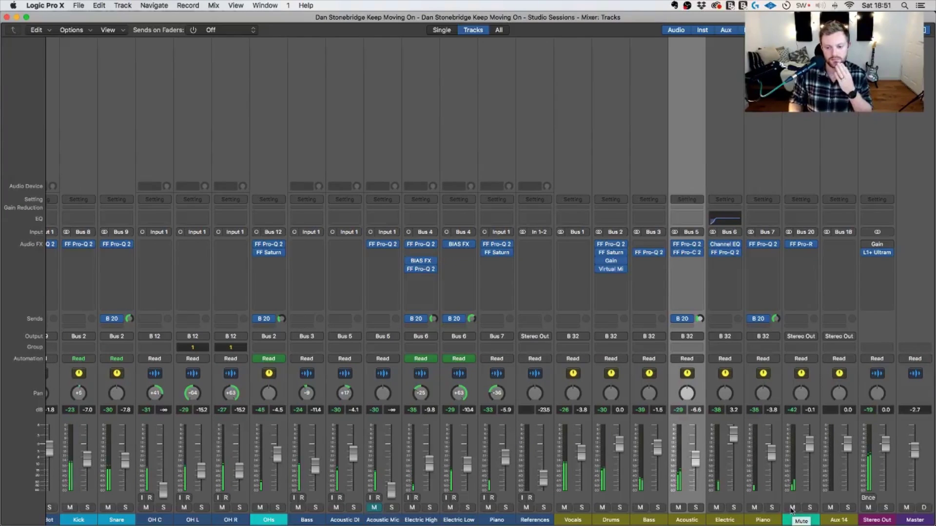
pyautogui.click(792, 508)
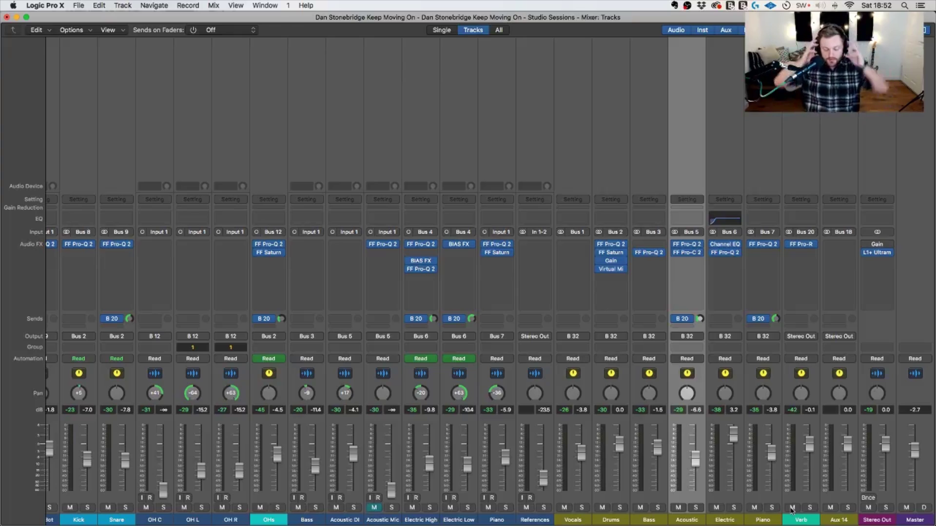
pyautogui.press('space')
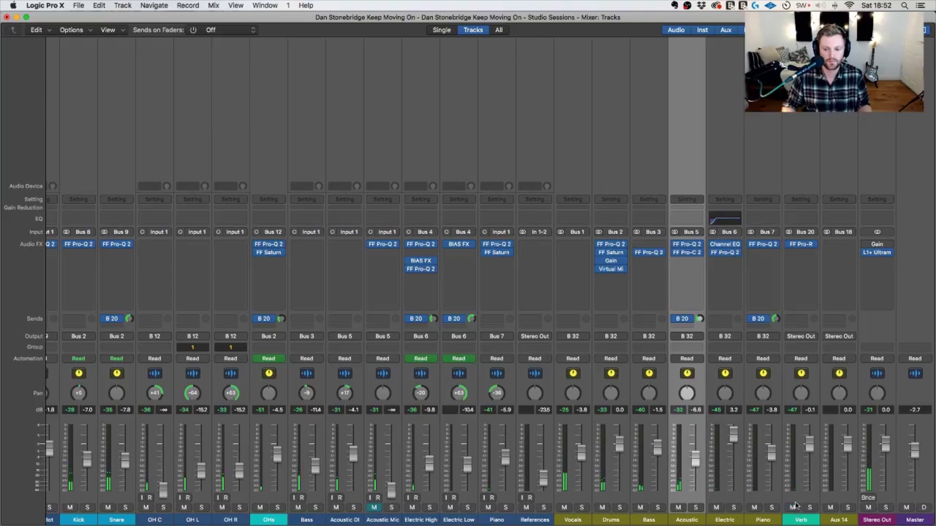
pyautogui.hscroll(-10, 678, 400)
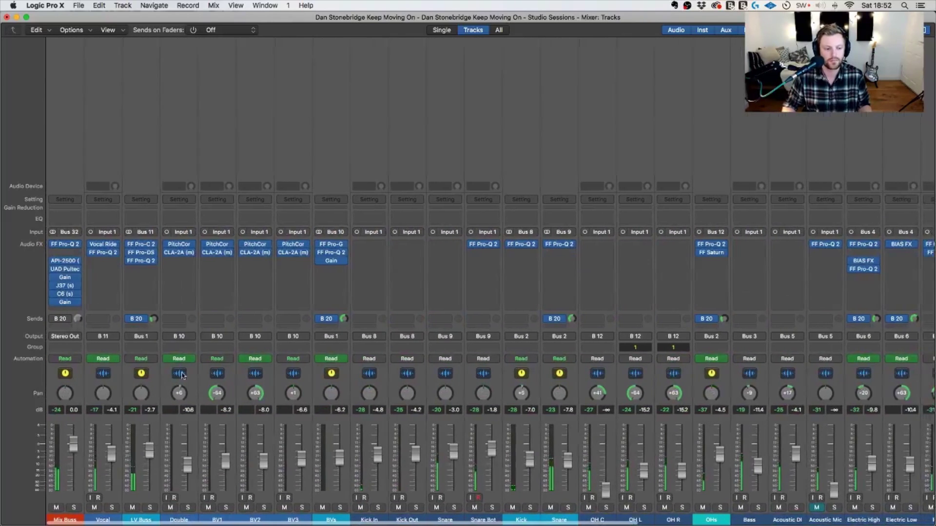
# Open Pro-R on the Verb channel and raise its Space setting to 1.57 s.
pyautogui.hscroll(10, 813, 253)
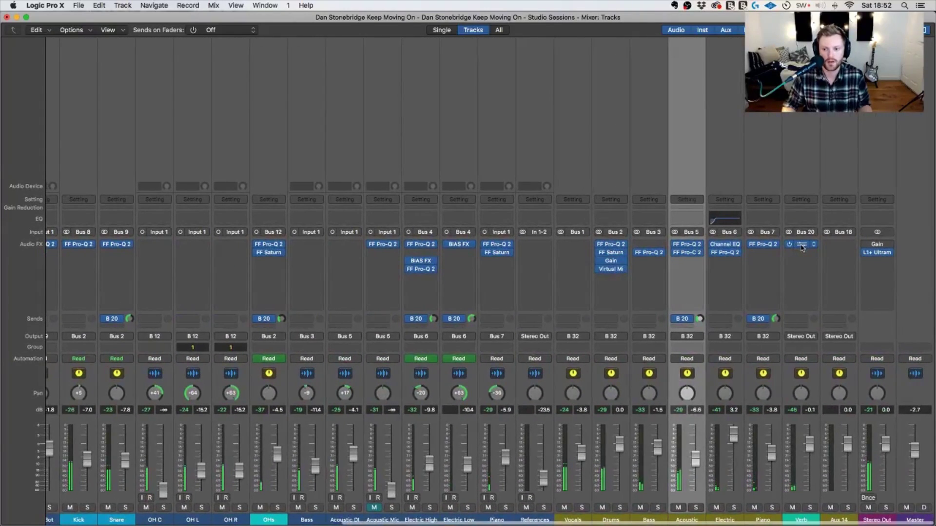
pyautogui.click(802, 247)
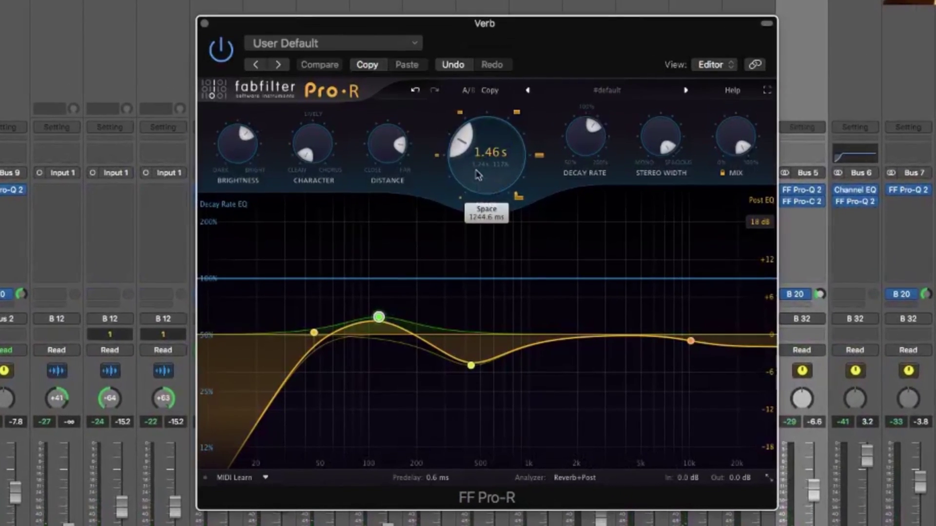
pyautogui.press('space')
pyautogui.moveTo(477, 172)
pyautogui.mouseDown()
pyautogui.moveTo(476, 161)
pyautogui.moveTo(489, 164)
pyautogui.mouseUp()
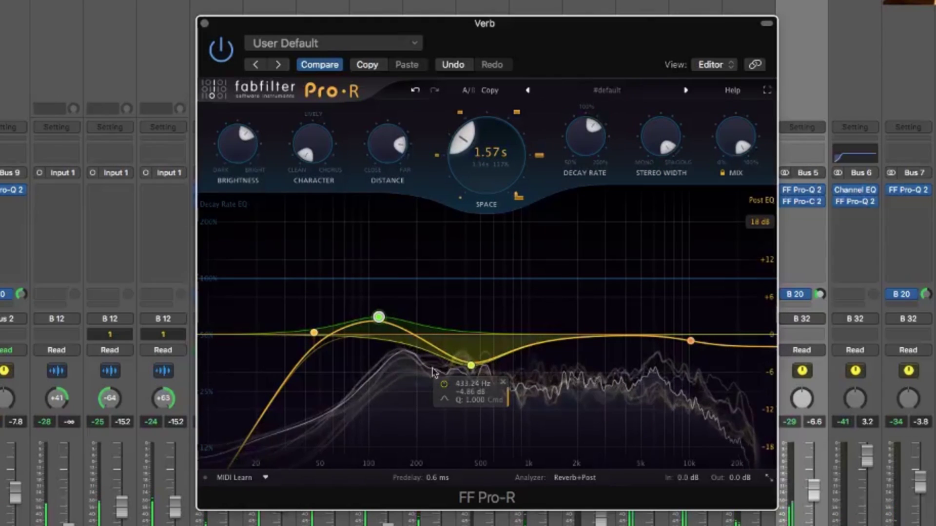
# Compare the reverb with the 115 Hz Post EQ boost bypassed and enabled, leave it enabled and close Pro-R.
pyautogui.click(351, 283)
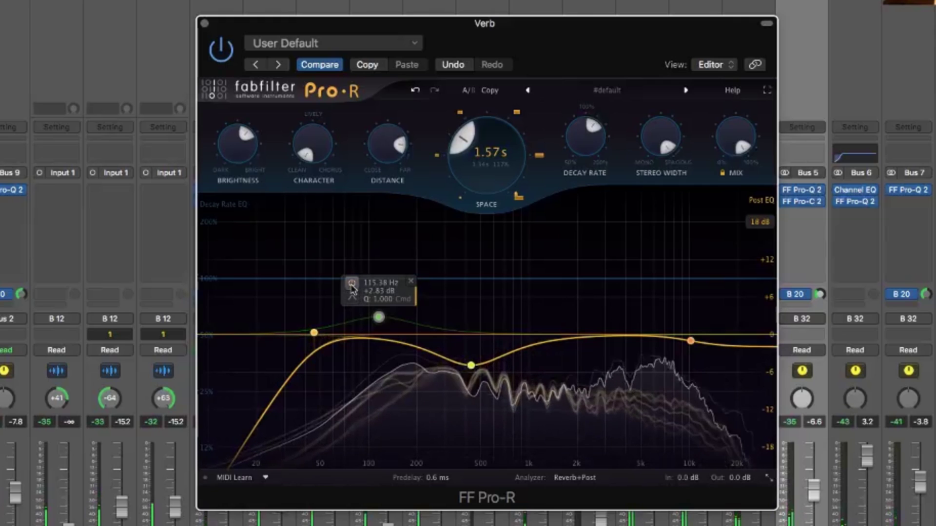
pyautogui.click(351, 284)
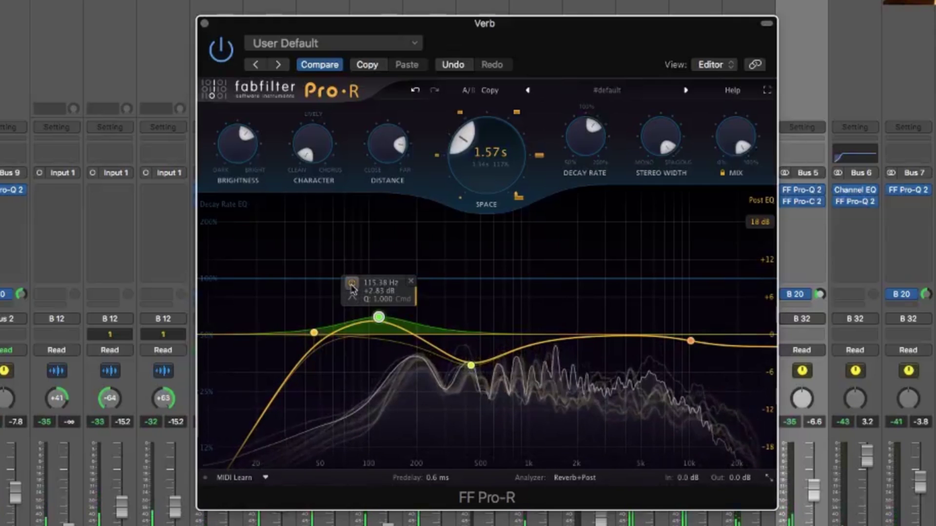
pyautogui.click(351, 284)
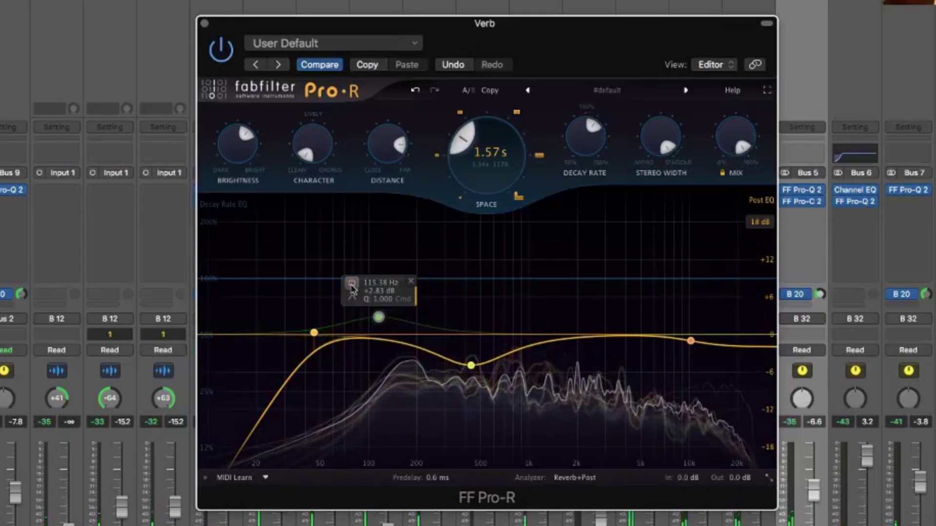
pyautogui.click(352, 284)
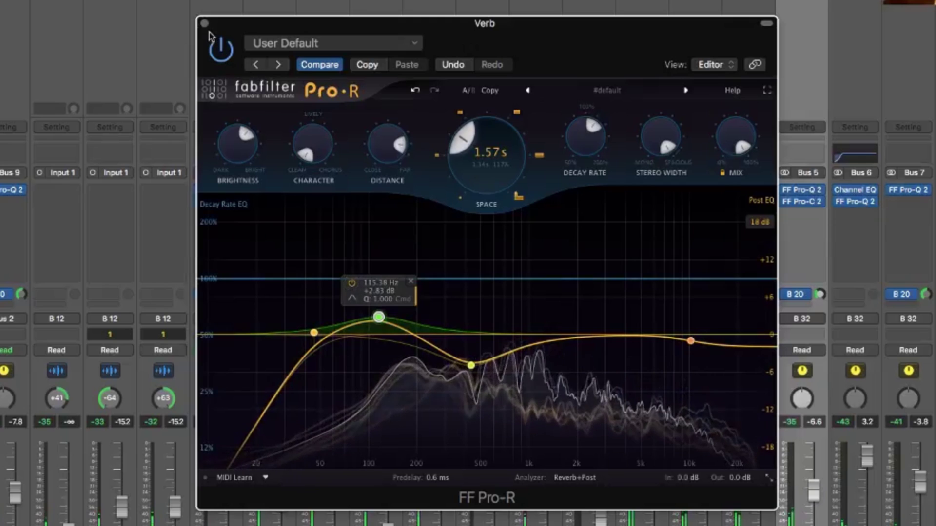
pyautogui.click(205, 23)
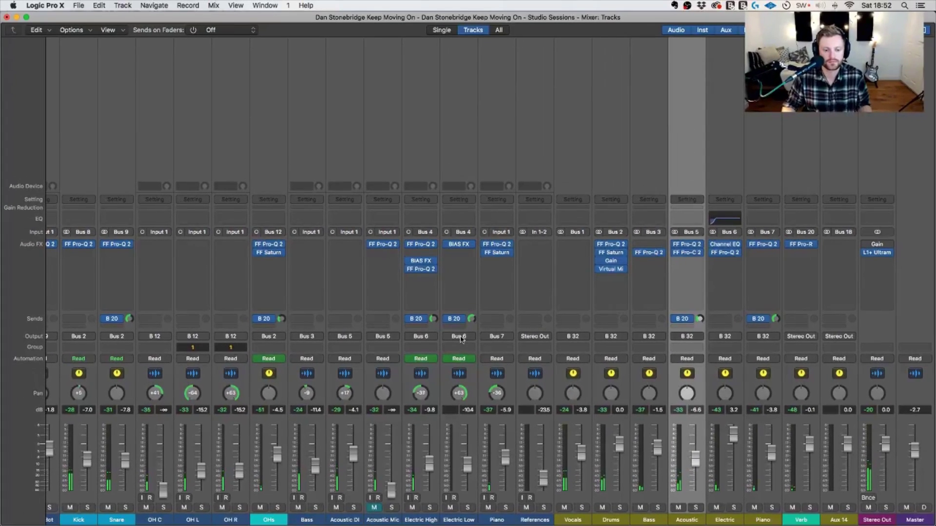
# Return to the arrangement, show track automation around the Electric High track and stop playback.
pyautogui.hscroll(-5, 461, 340)
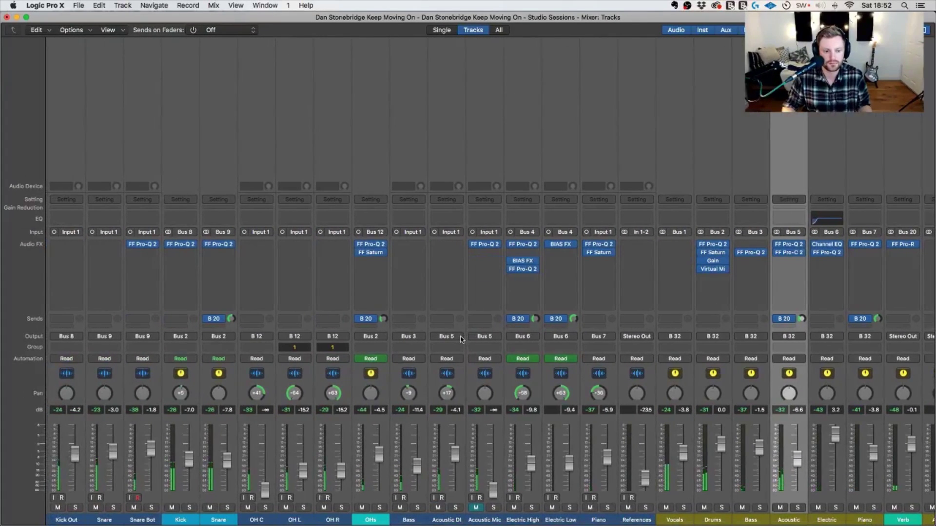
pyautogui.hscroll(4, 519, 331)
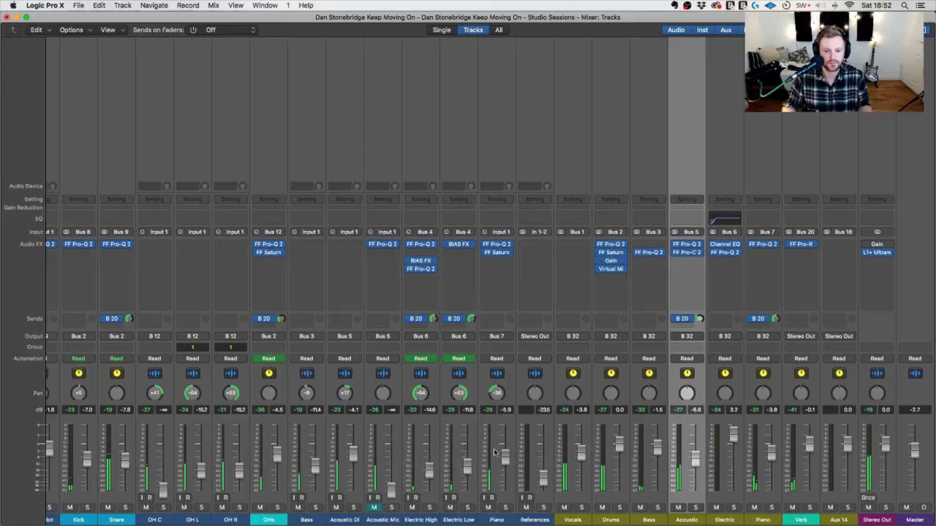
pyautogui.press('super+w')
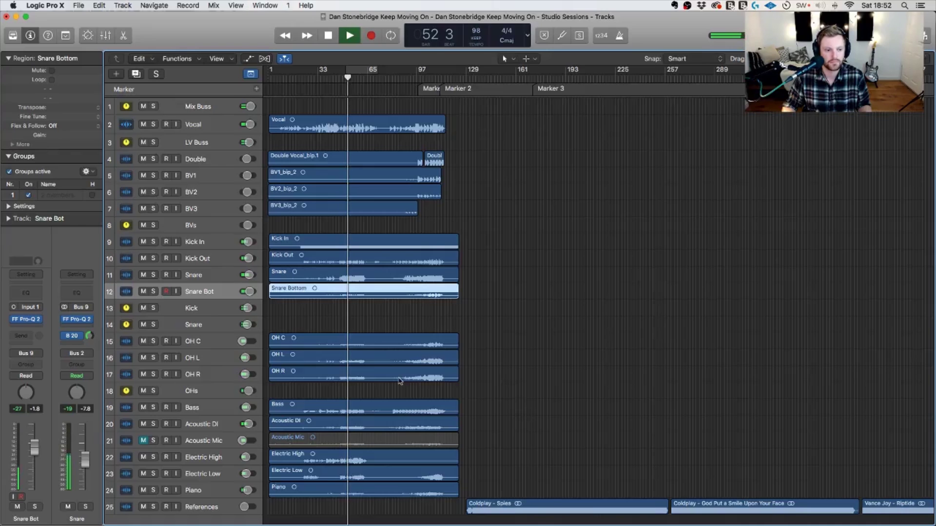
pyautogui.press('a')
pyautogui.scroll(-10, 371, 341)
pyautogui.press('space')
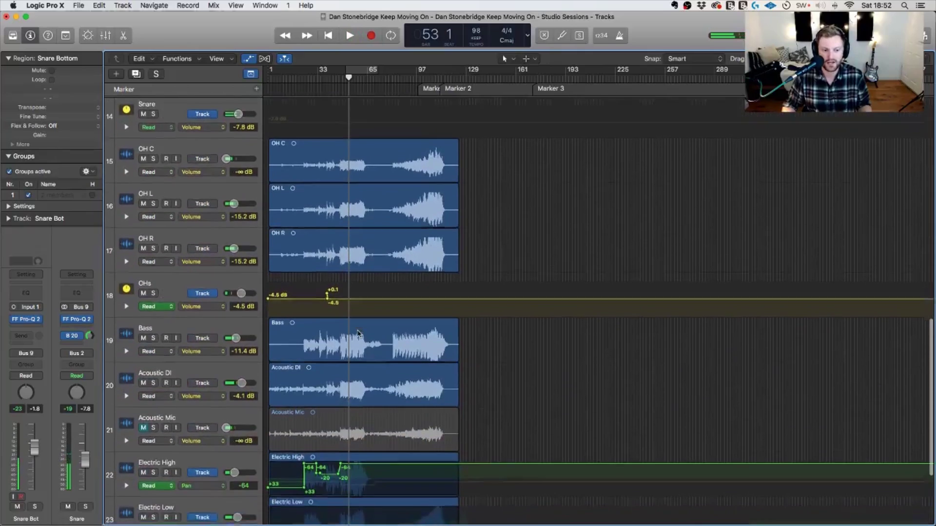
# Close the extra mixer window and show the Volume automation on the Electric Low track in the arrangement.
pyautogui.scroll(-5, 358, 334)
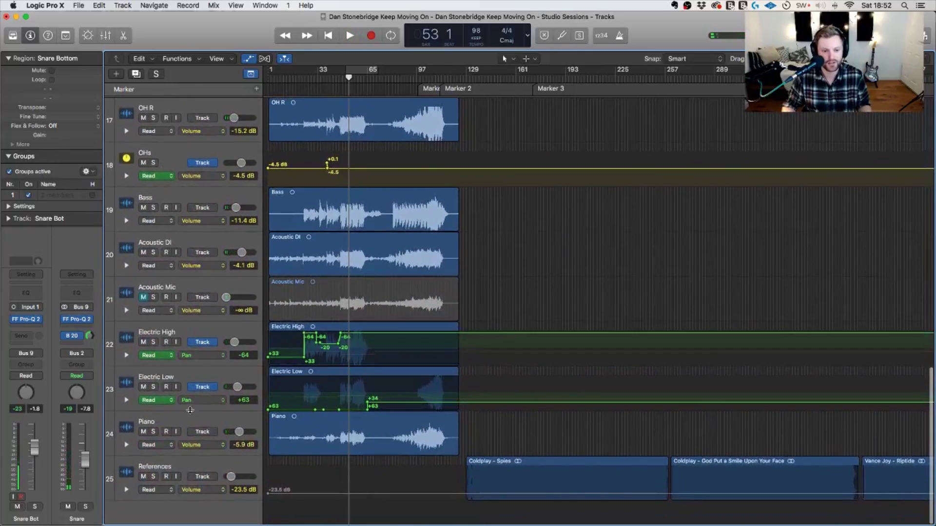
pyautogui.press('super+2')
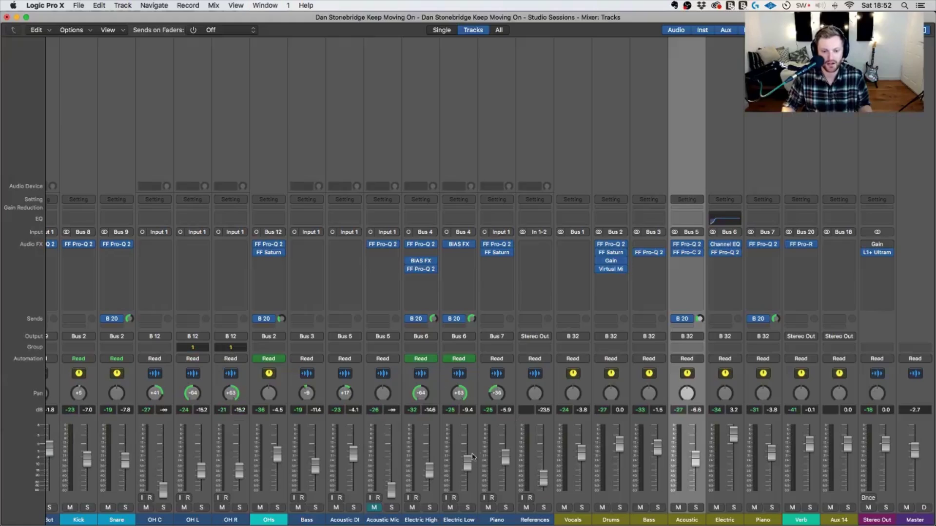
pyautogui.press('super+2')
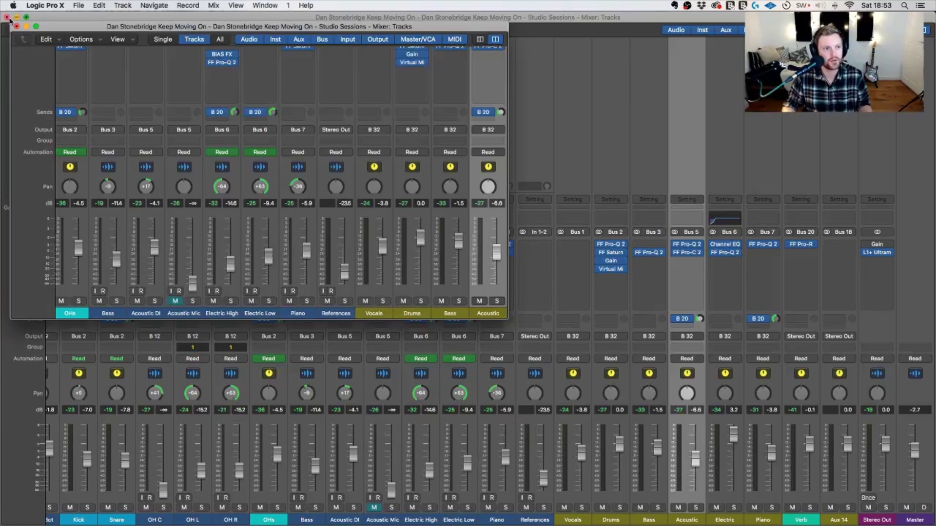
pyautogui.click(16, 26)
pyautogui.click(207, 400)
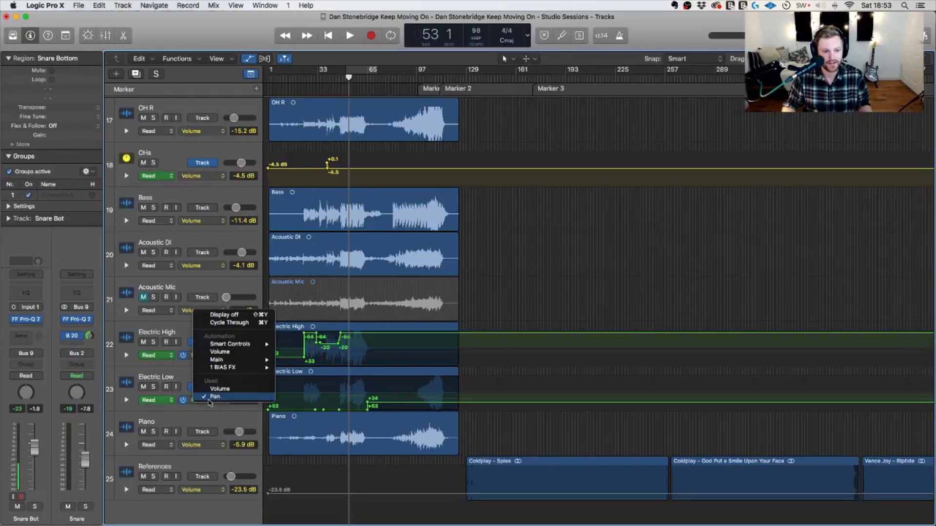
pyautogui.click(219, 389)
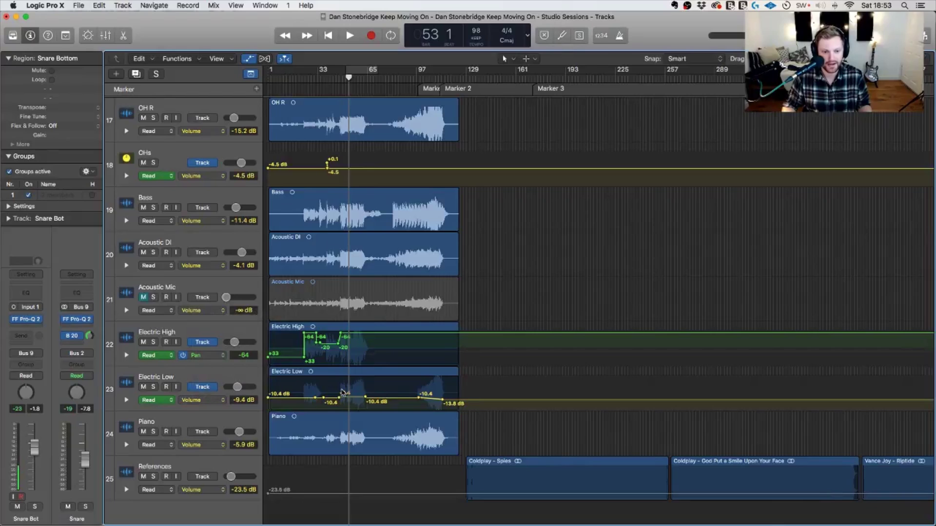
# Lower Electric Low's volume automation to -16.5 dB for the section around bar 53, start playback and save the project.
pyautogui.scroll(10, 343, 393)
pyautogui.scroll(-3, 343, 393)
pyautogui.moveTo(342, 397); pyautogui.dragTo(347, 404)
pyautogui.press('space')
pyautogui.press('super+s')
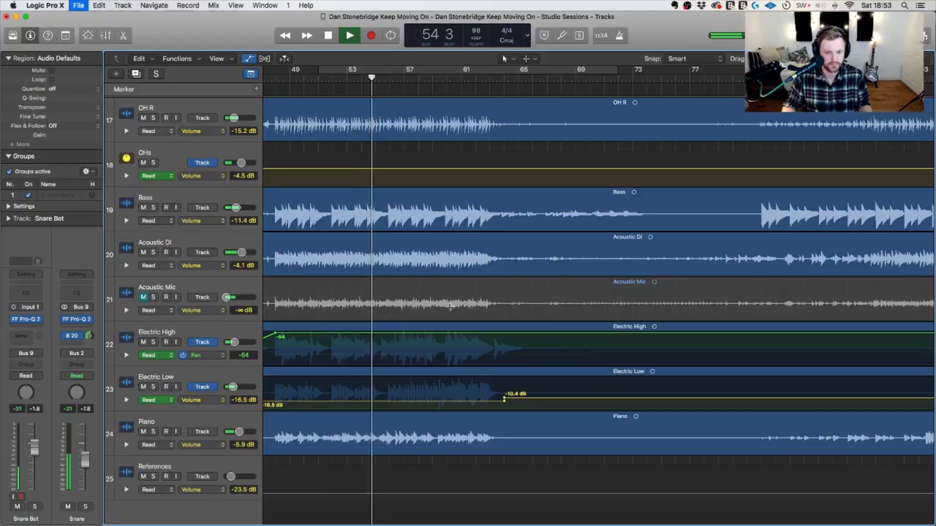
# Open Pro-R on the Verb channel in the mixer and set its Space to 1.56 s.
pyautogui.scroll(1, 450, 307)
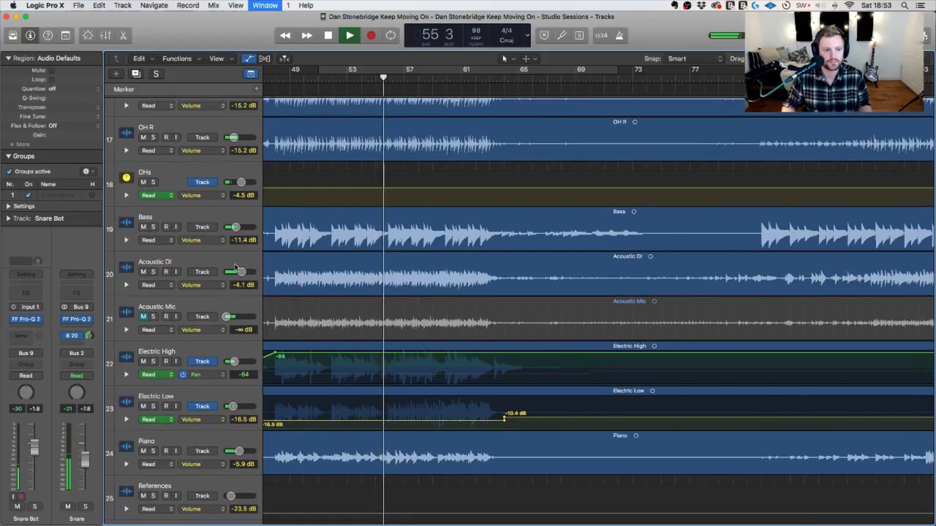
pyautogui.press('super+2')
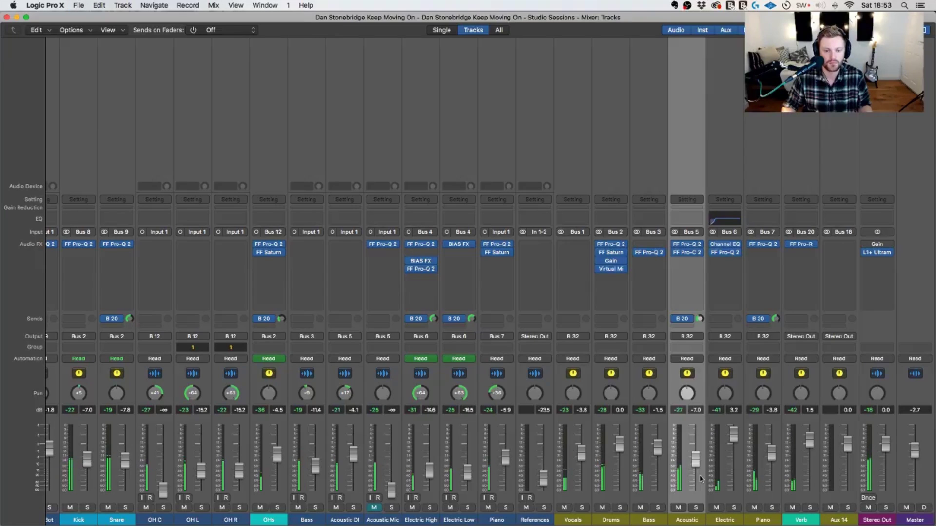
pyautogui.click(801, 245)
pyautogui.scroll(-1, 452, 221)
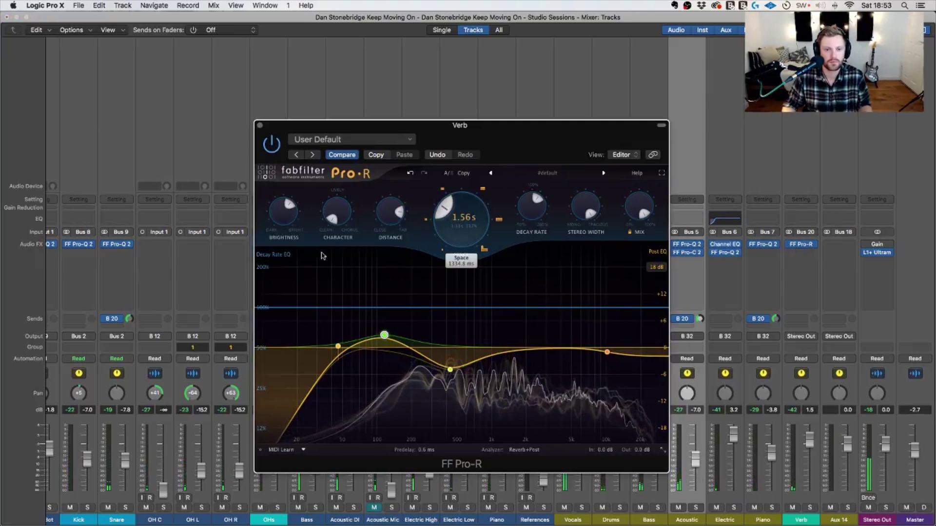
# Reduce the LV Buss send to Bus 20 to about -27.5 dB, widen Pro-R's Stereo Width and close the plug-in.
pyautogui.hscroll(-10, 154, 322)
pyautogui.click(154, 320)
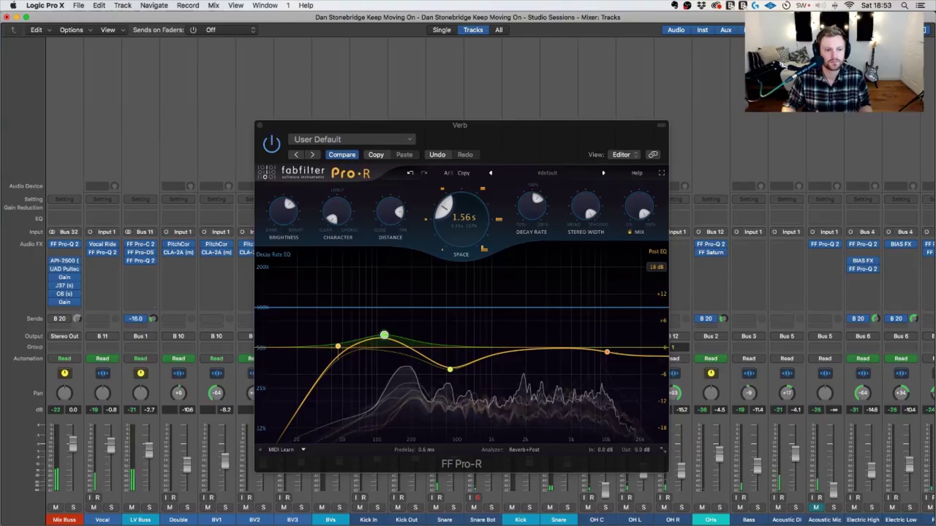
pyautogui.moveTo(152, 318); pyautogui.dragTo(152, 328)
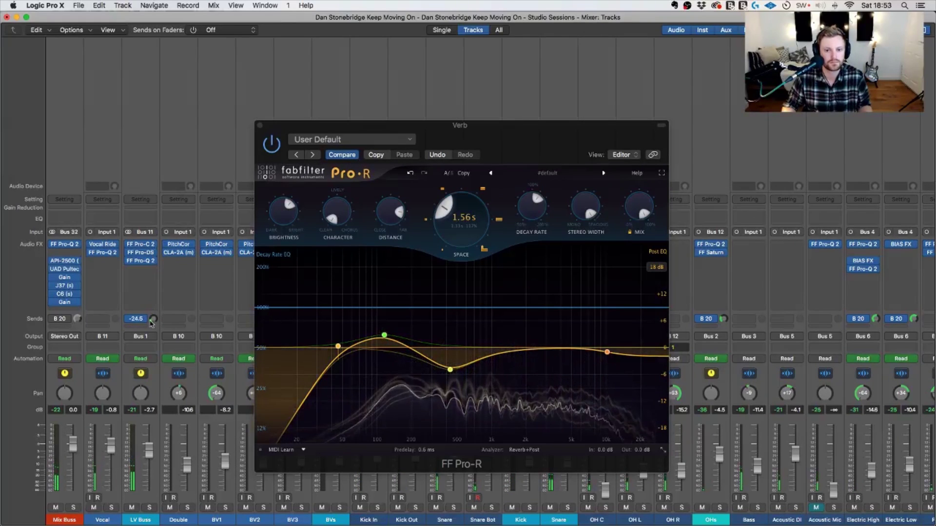
pyautogui.moveTo(583, 218); pyautogui.dragTo(581, 225)
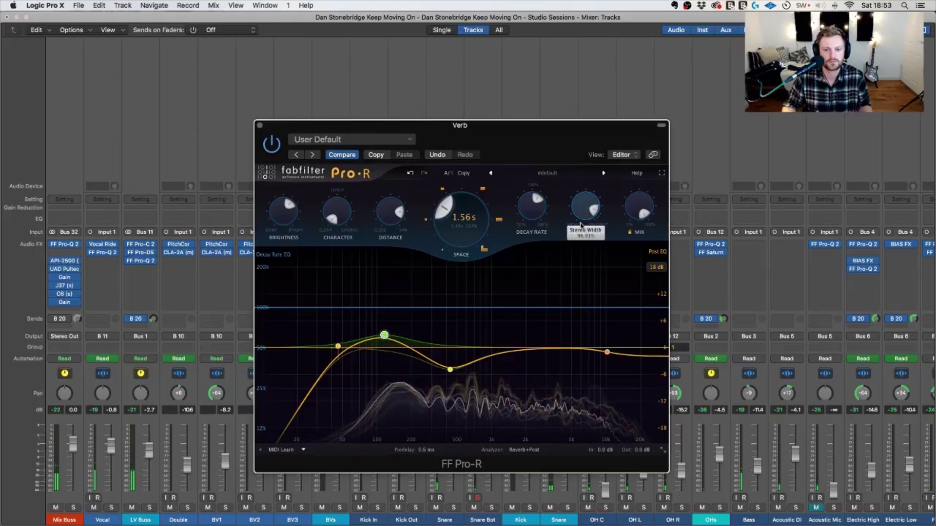
pyautogui.moveTo(152, 325); pyautogui.dragTo(153, 351)
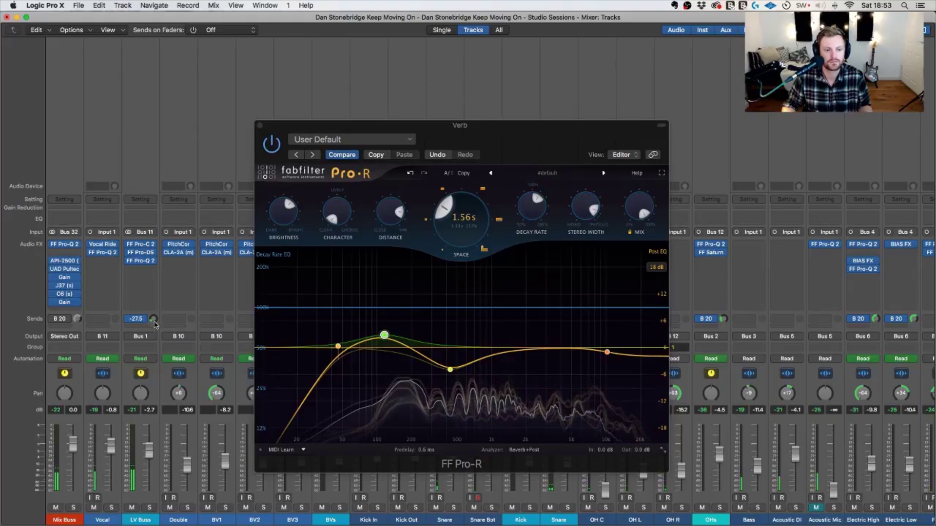
pyautogui.click(583, 205)
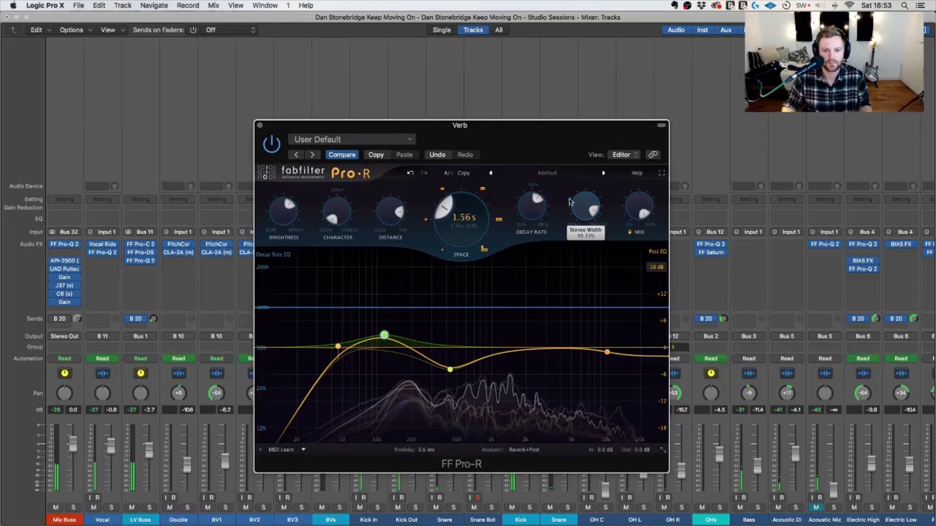
pyautogui.click(260, 125)
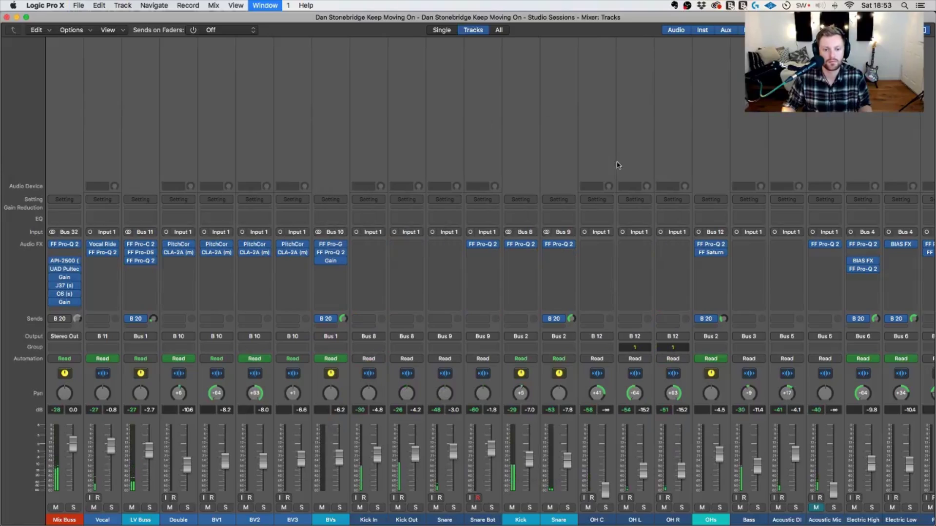
# Check the lead vocal in the arrangement, and review the LV Buss Pro-Q 2 curve in the mixer.
pyautogui.press('super+2')
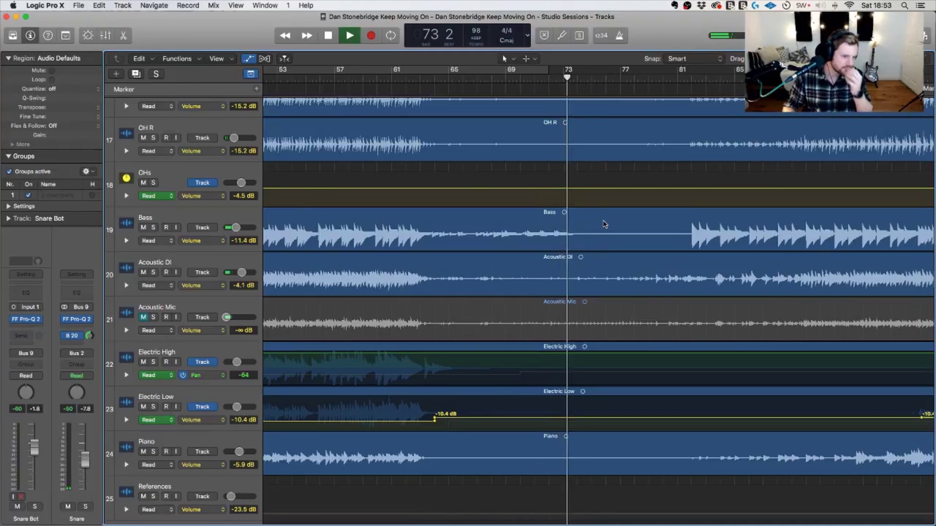
pyautogui.scroll(15, 605, 224)
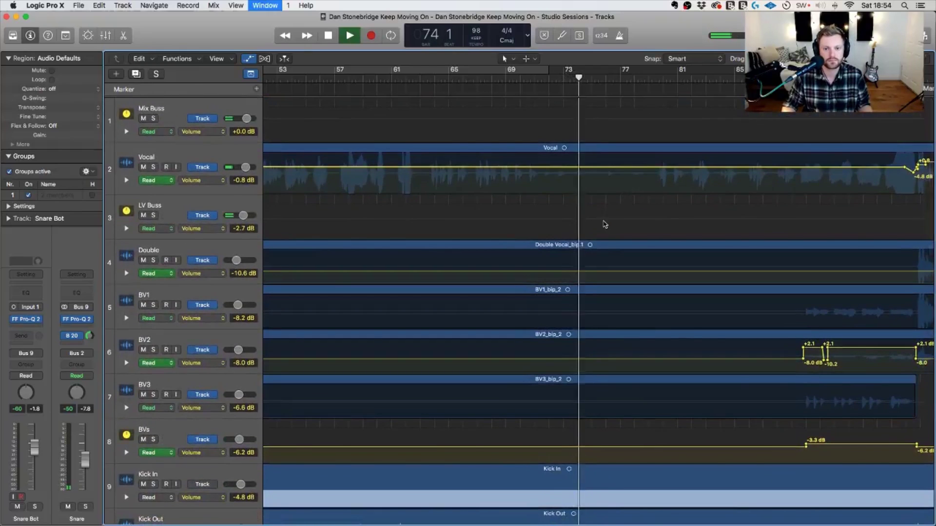
pyautogui.press('super+2')
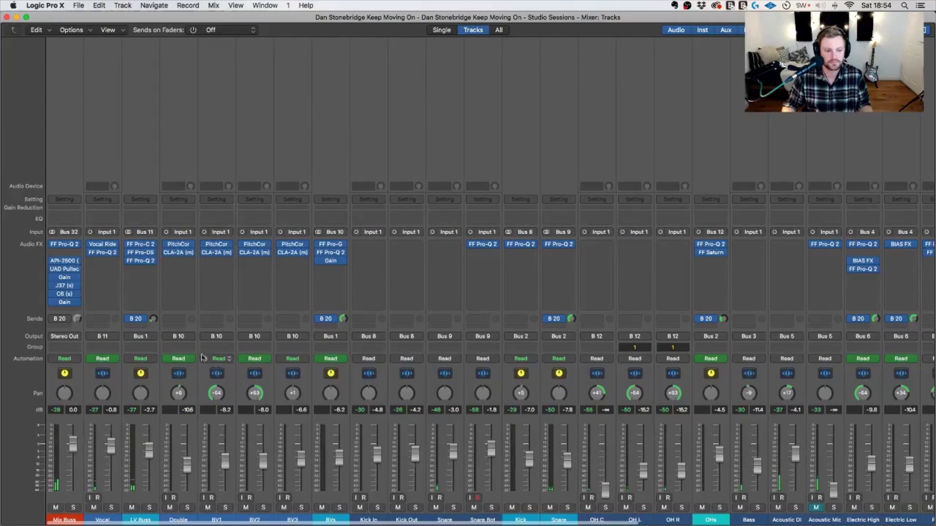
pyautogui.click(142, 262)
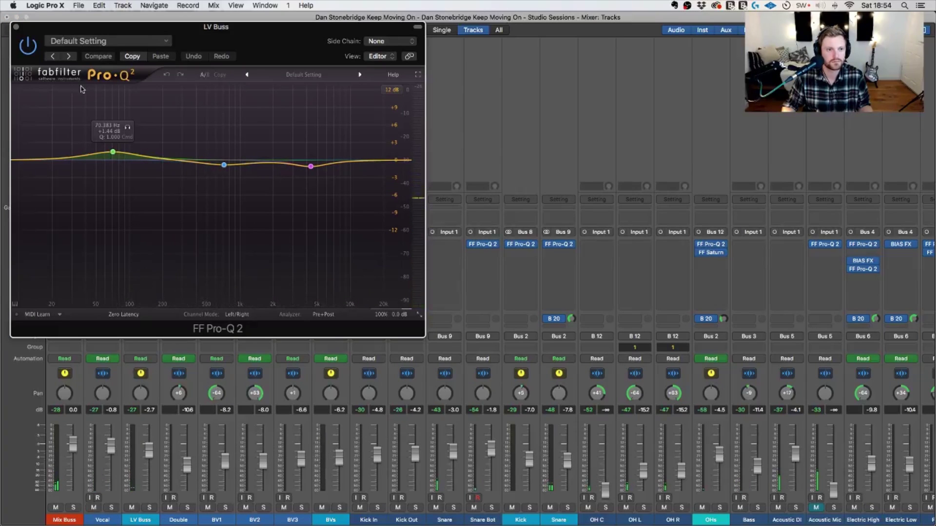
pyautogui.click(16, 27)
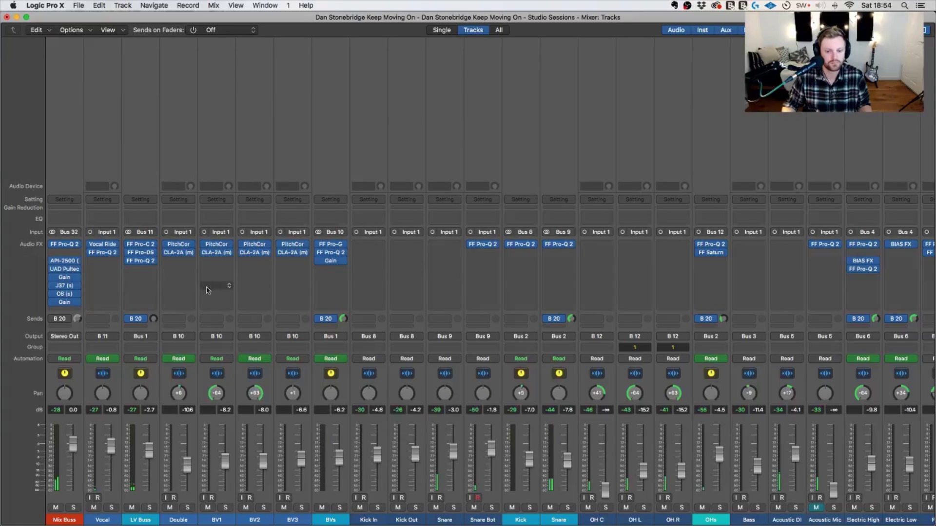
# Insert the FabFilter Saturn plug-in in the empty slot below Pro-Q 2 on the LV Buss.
pyautogui.click(142, 270)
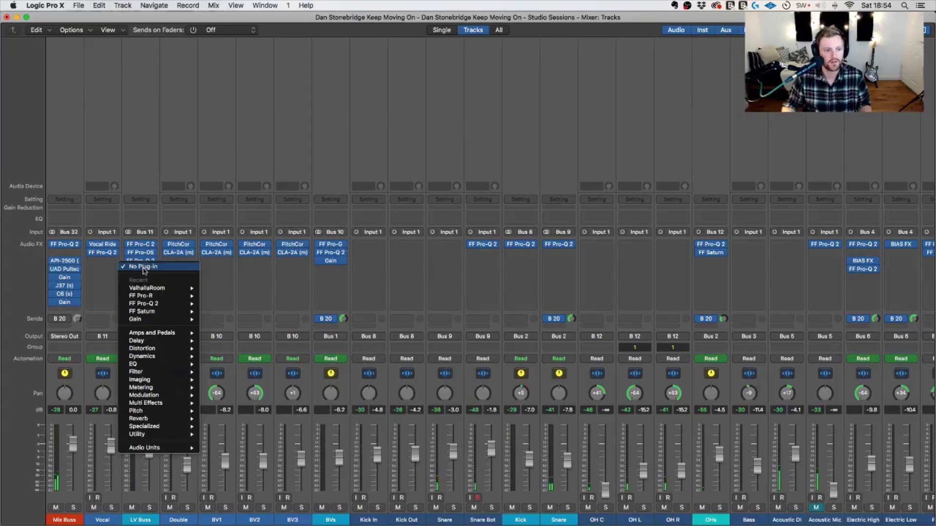
pyautogui.moveTo(188, 447)
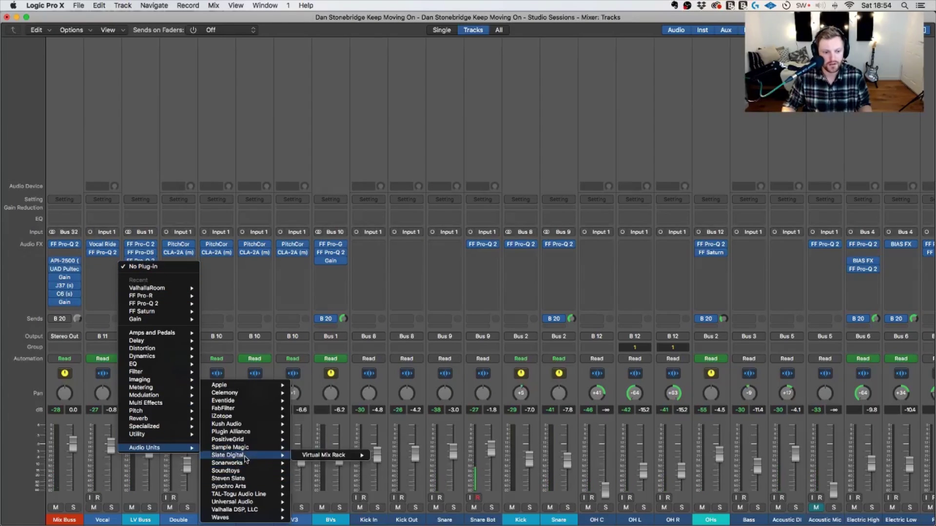
pyautogui.moveTo(259, 416)
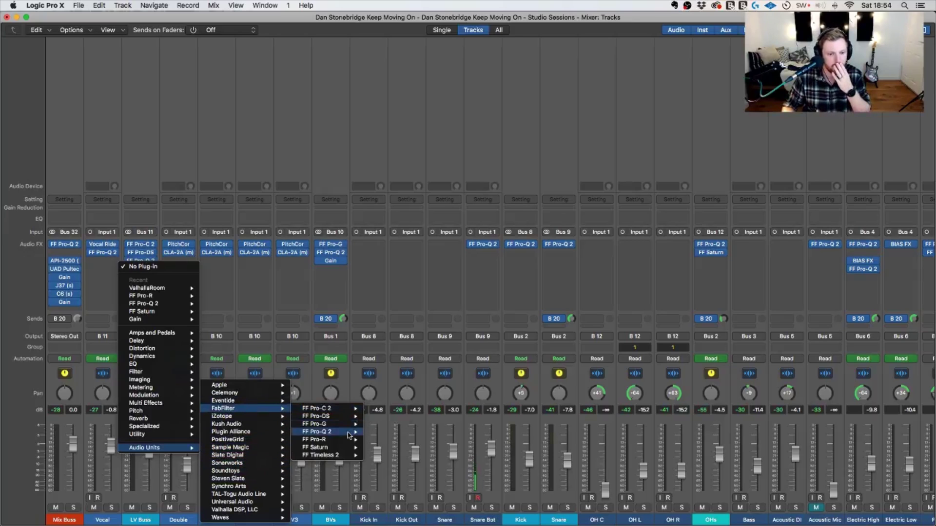
pyautogui.moveTo(322, 447)
pyautogui.click(383, 447)
# Set Saturn's saturation style to Clean Tube and raise the Drive slightly above 20%.
pyautogui.click(114, 182)
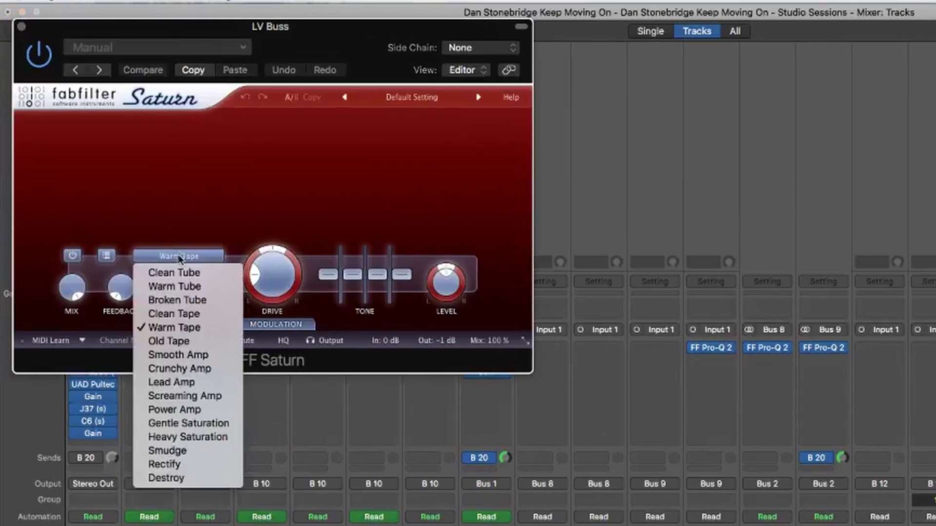
pyautogui.click(119, 192)
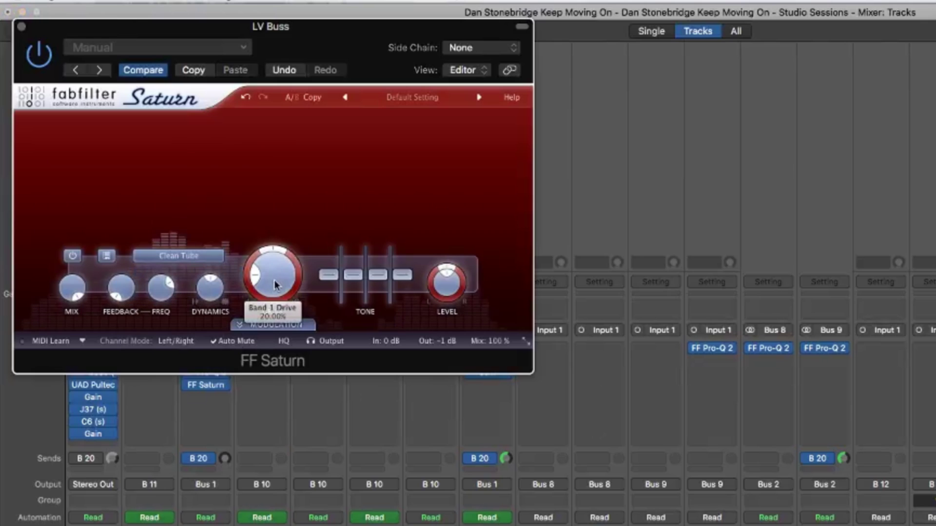
pyautogui.scroll(2, 276, 285)
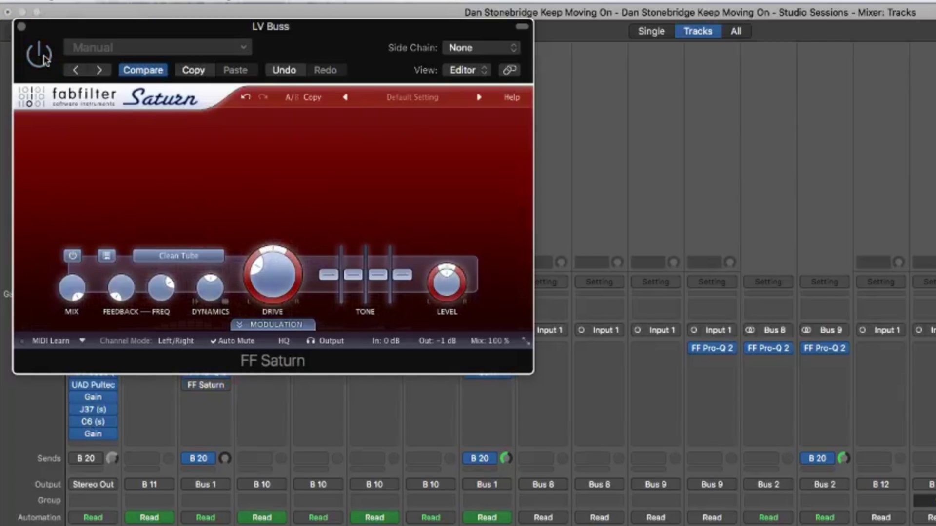
# Return to the arrangement, loop playback around bars 80 to 82 and bypass Saturn for comparison.
pyautogui.press('super+w')
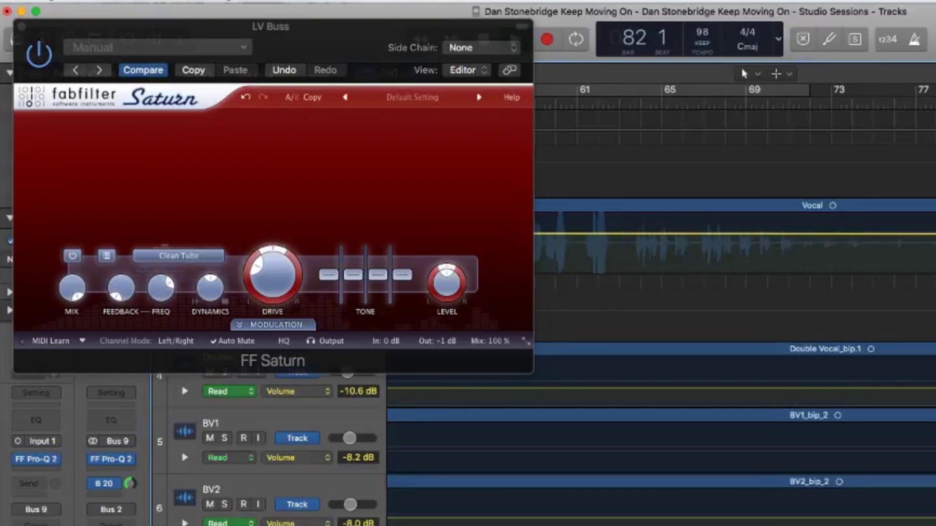
pyautogui.press('space')
pyautogui.press('c')
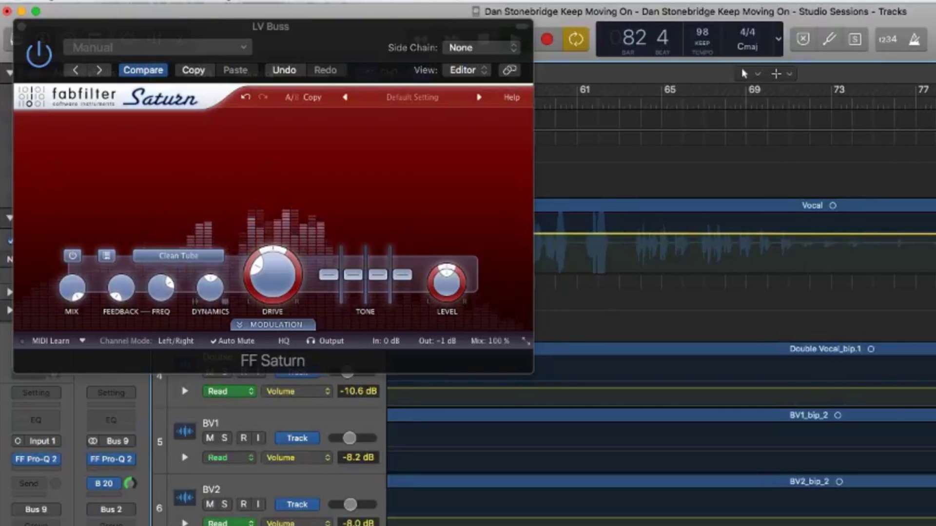
pyautogui.click(41, 55)
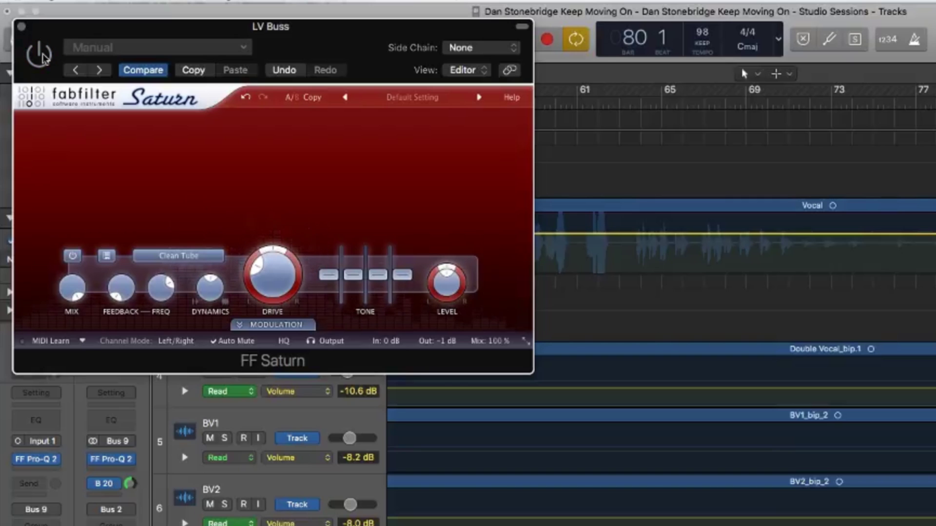
# Audition Saturn's Warm Tube style on the LV Buss and change the style to Clean Tape.
pyautogui.click(177, 256)
pyautogui.click(182, 287)
pyautogui.click(178, 256)
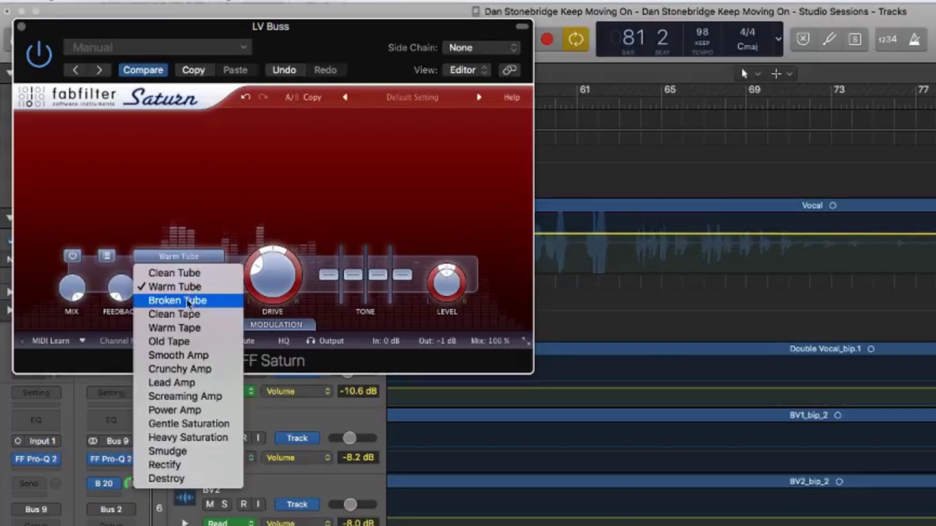
pyautogui.click(186, 315)
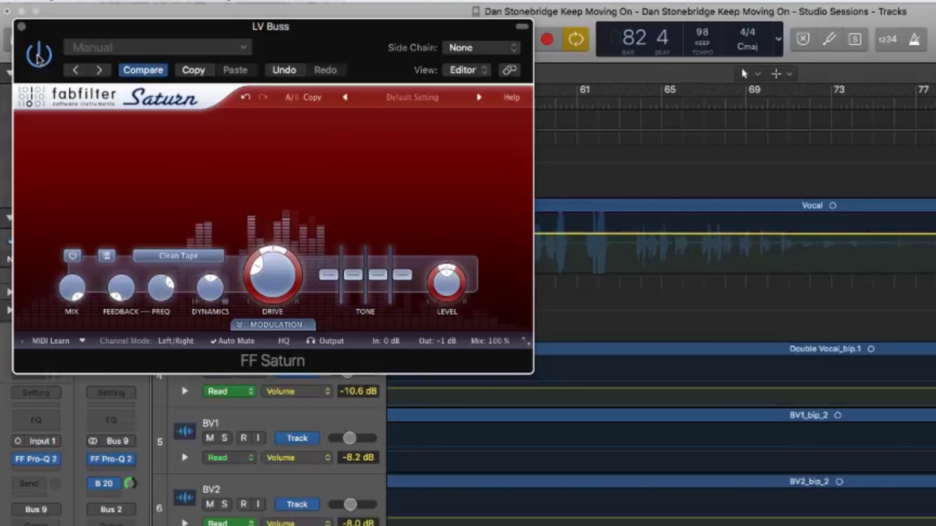
# Compare the lead vocal with Saturn bypassed and enabled, leave it enabled and turn off cycle playback.
pyautogui.click(39, 54)
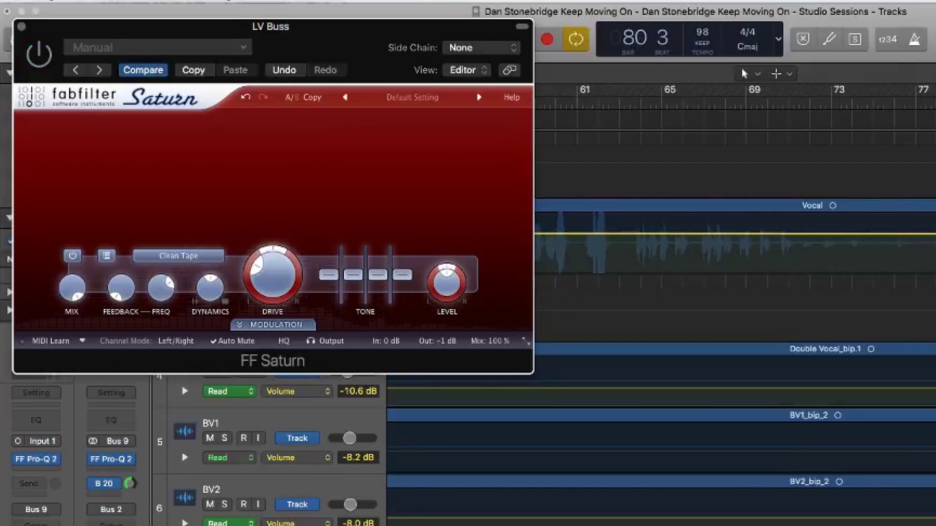
pyautogui.click(606, 125)
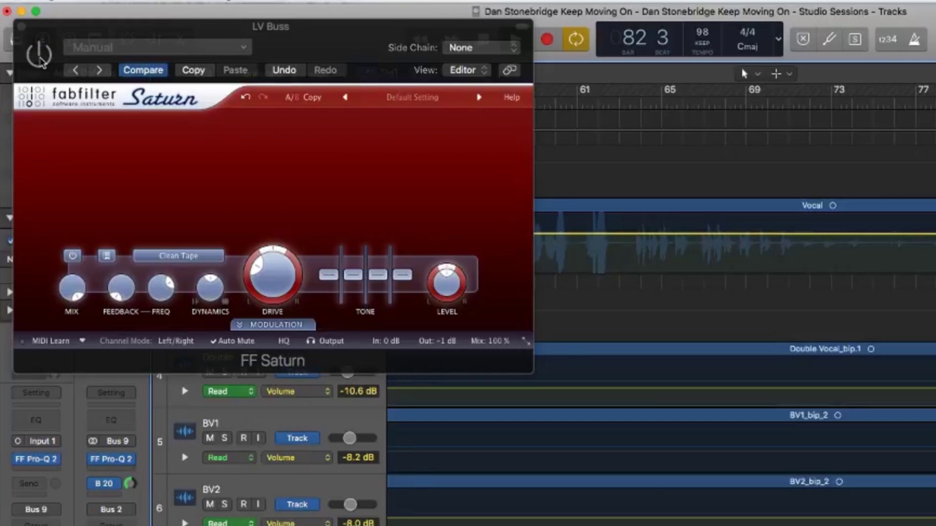
pyautogui.click(41, 60)
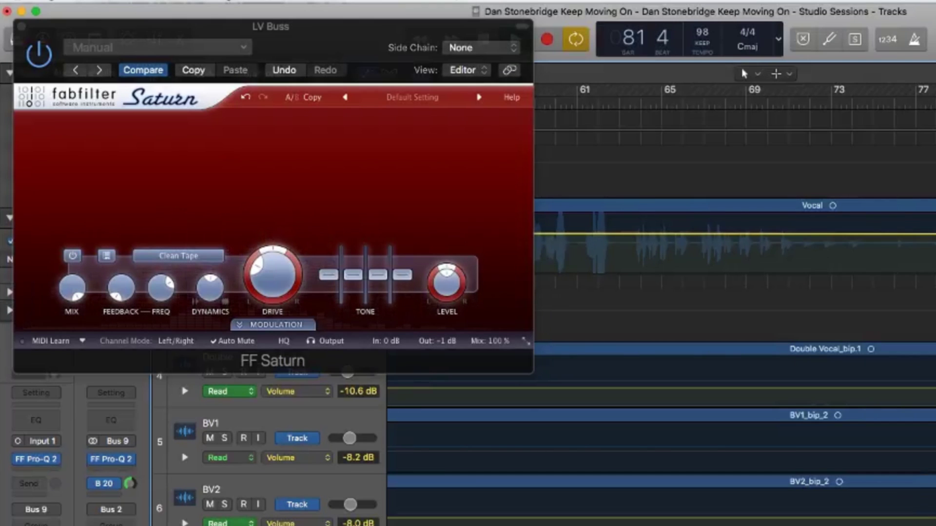
pyautogui.press('c')
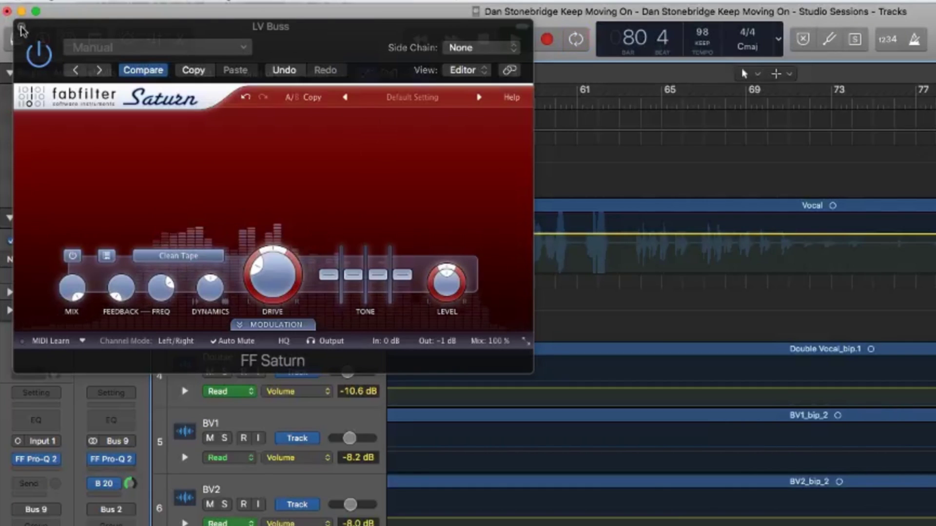
# Split Saturn on the LV Buss into two frequency bands near the middle of the spectrum and close the plug-in.
pyautogui.click(286, 121)
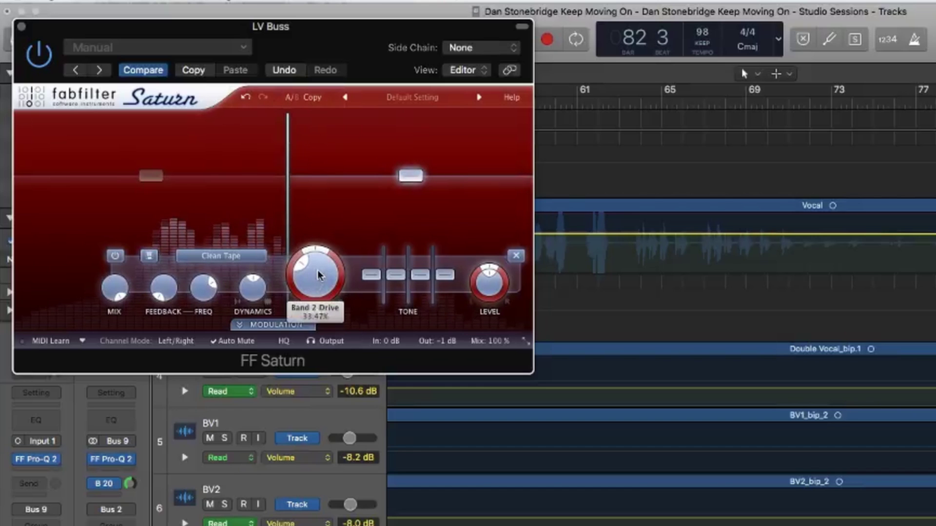
pyautogui.moveTo(246, 297)
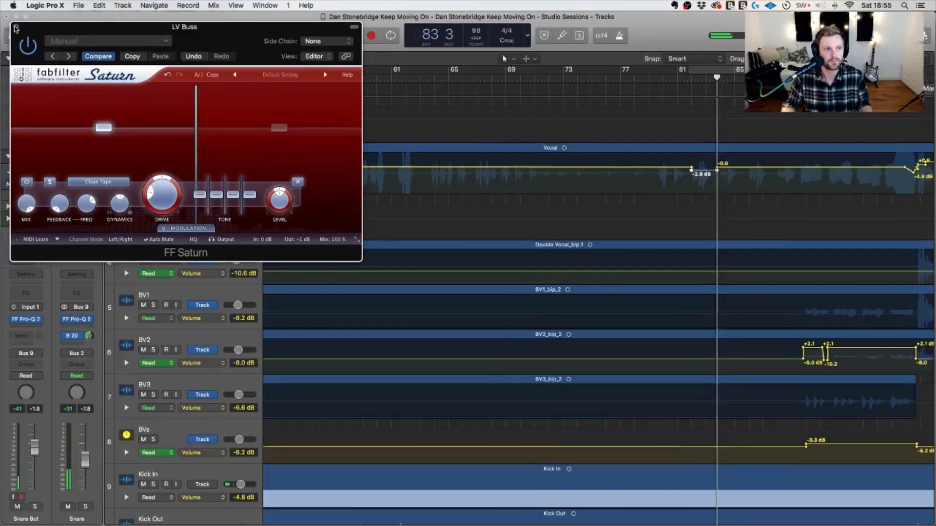
pyautogui.press('super+w')
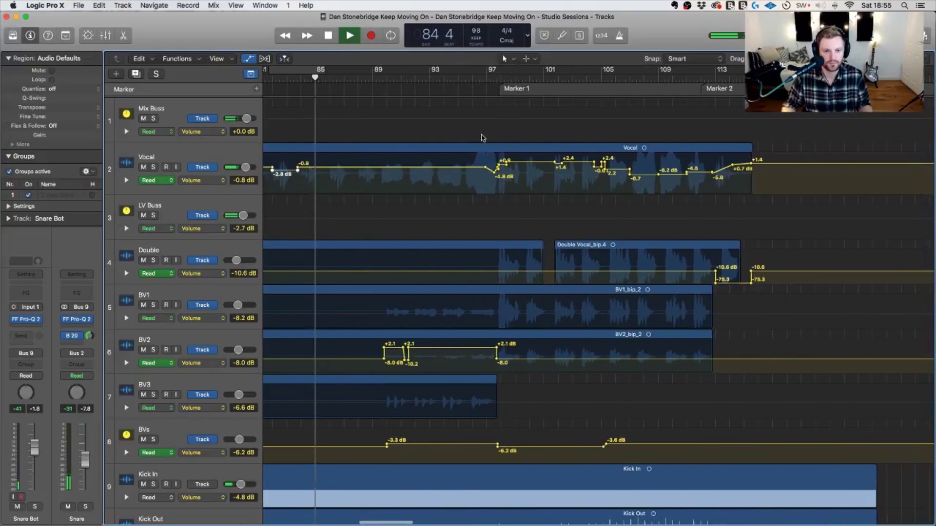
# Bring up the mixer and lower the LV Buss fader to -3.4 dB.
pyautogui.press('x')
pyautogui.hscroll(6, 643, 313)
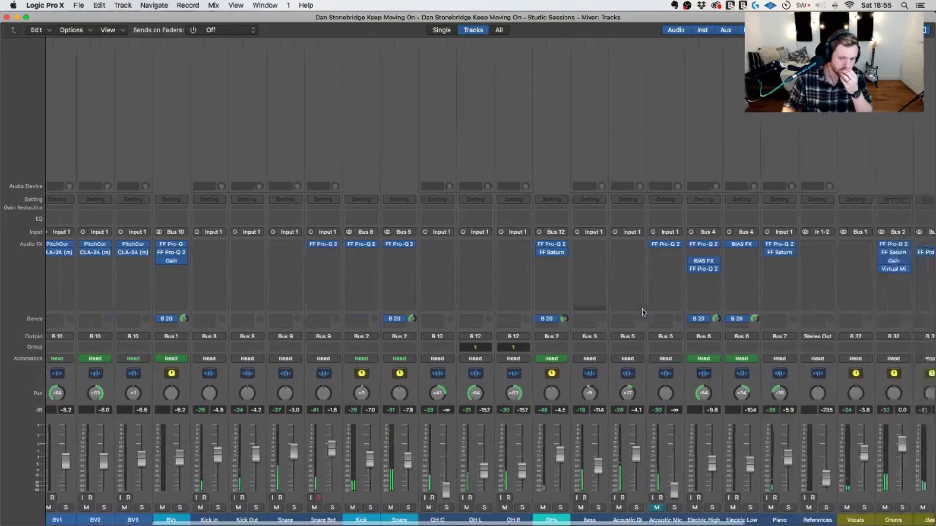
pyautogui.hscroll(3, 874, 484)
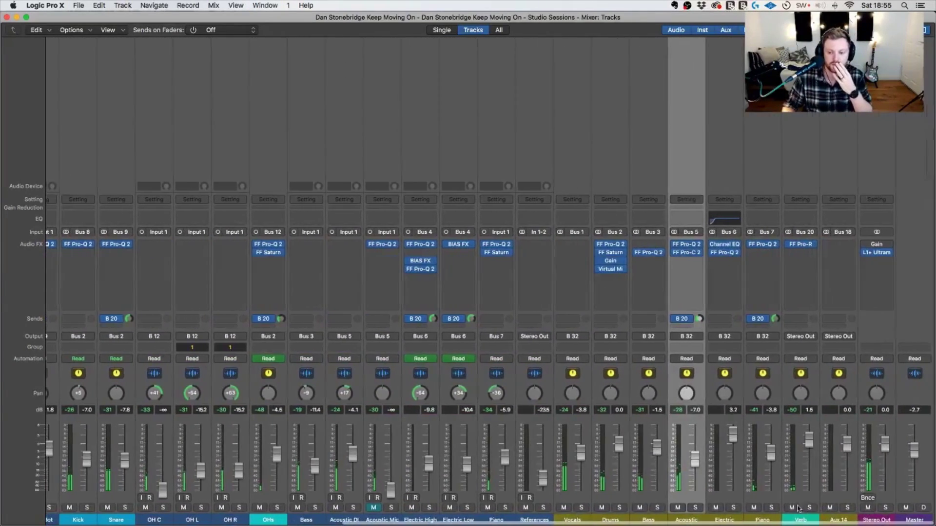
pyautogui.hscroll(-10, 171, 471)
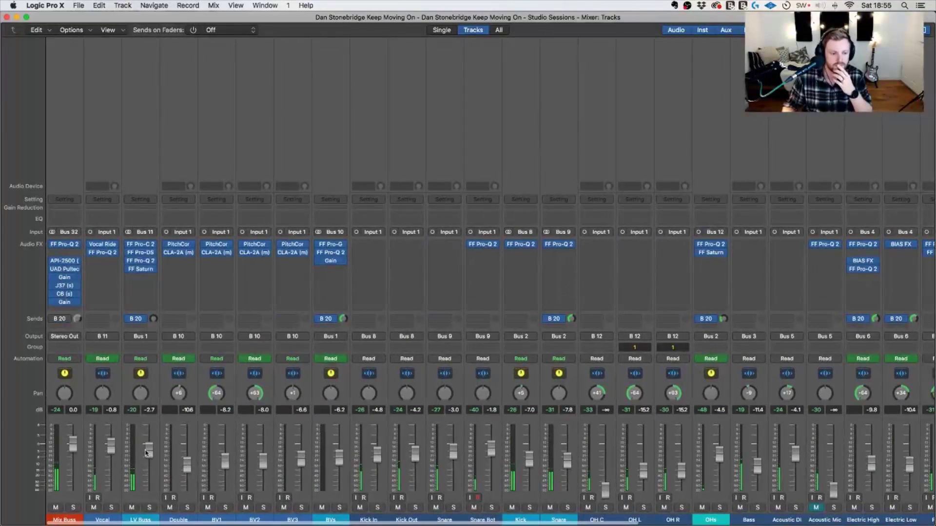
pyautogui.moveTo(146, 452); pyautogui.dragTo(147, 454)
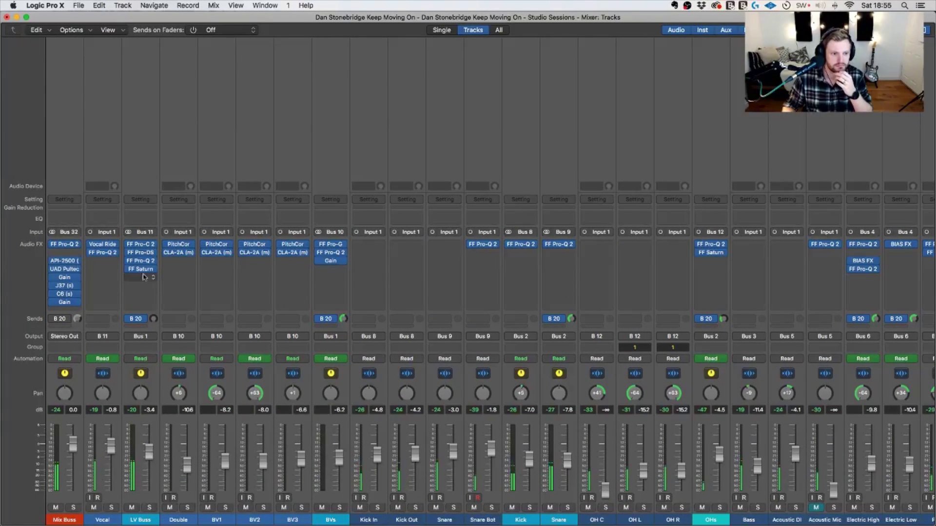
# In the LV Buss Pro-Q 2, trim the 70 Hz bell to about +0.93 dB and add a low cut at about 38.5 Hz.
pyautogui.click(152, 261)
pyautogui.click(140, 264)
pyautogui.click(140, 262)
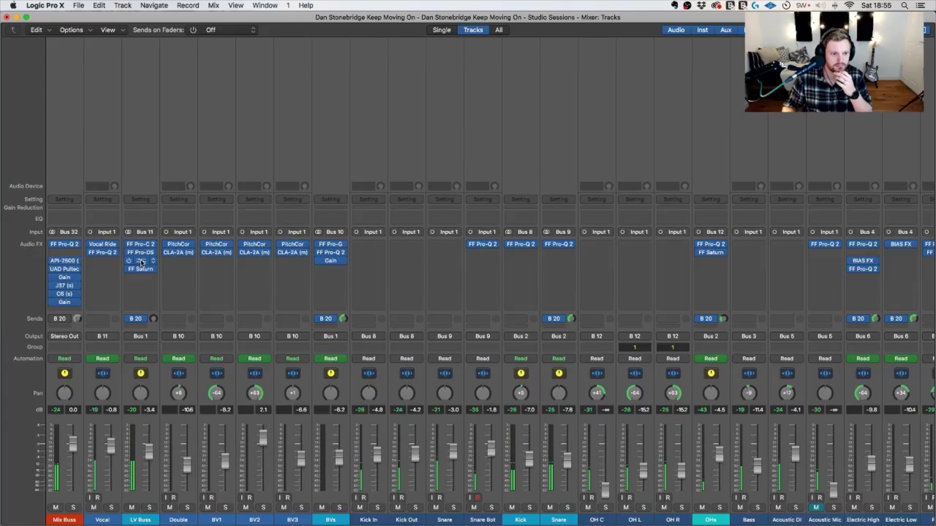
pyautogui.moveTo(113, 153); pyautogui.dragTo(114, 156)
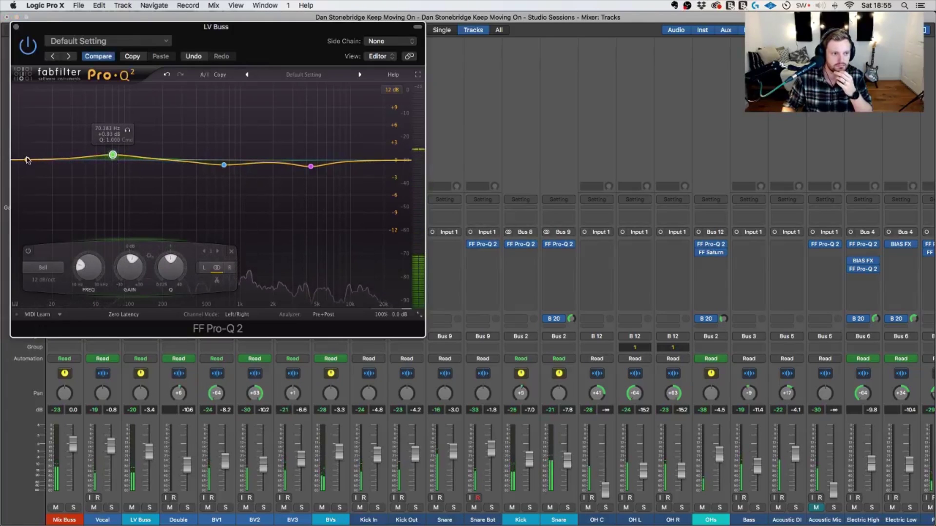
pyautogui.doubleClick(60, 159)
pyautogui.moveTo(59, 159); pyautogui.dragTo(79, 159)
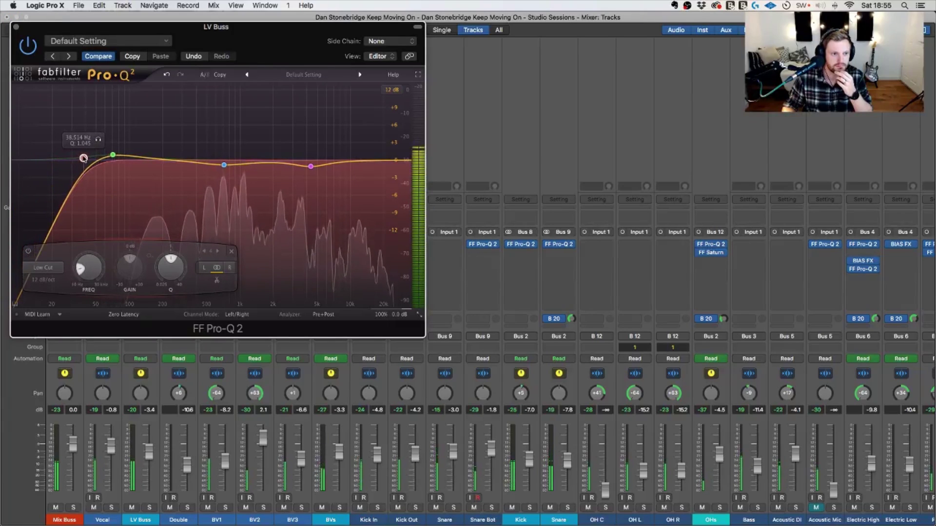
pyautogui.click(16, 27)
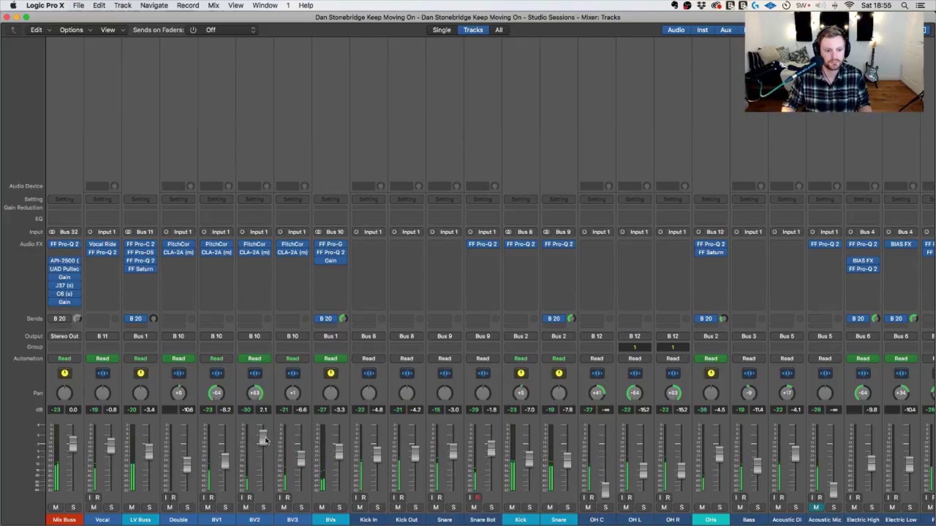
# In the BVs Pro-Q 2, deepen the low-mid cut slightly and raise the high shelf to about +0.13 dB.
pyautogui.click(269, 442)
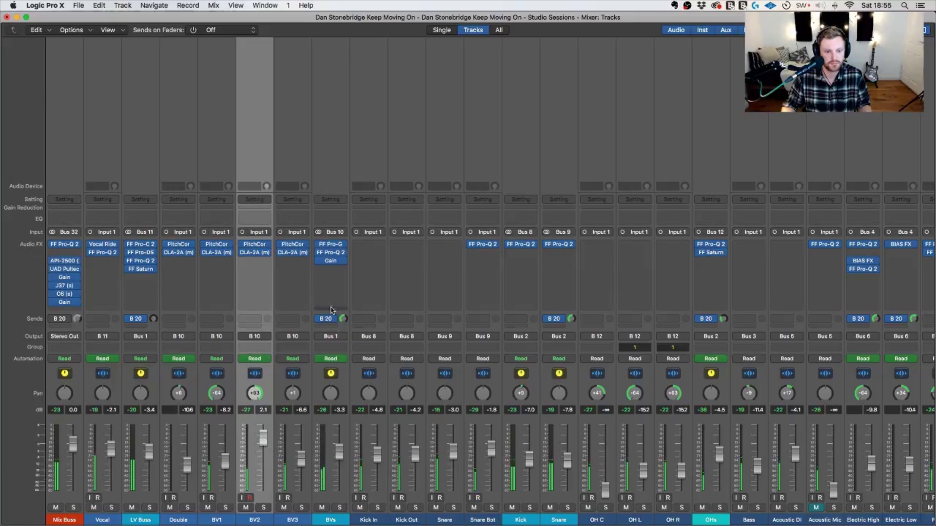
pyautogui.click(334, 256)
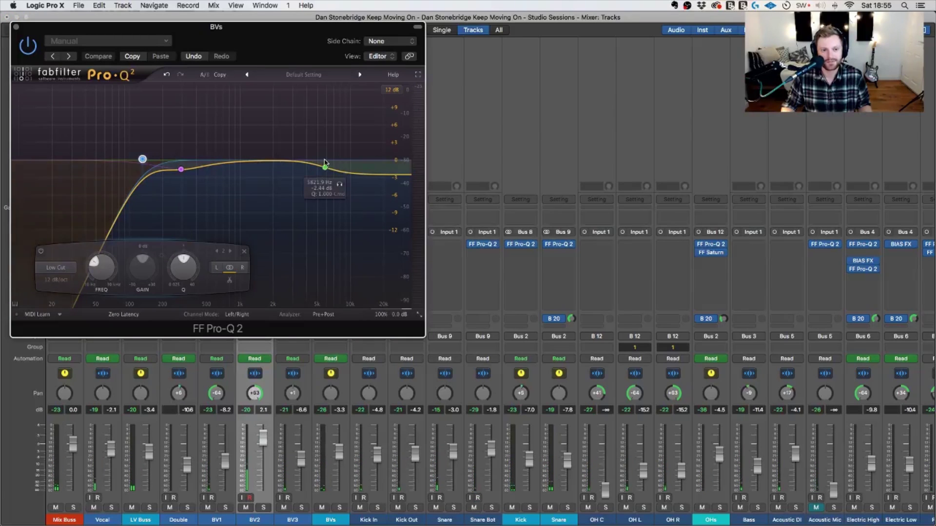
pyautogui.moveTo(181, 171); pyautogui.dragTo(182, 173)
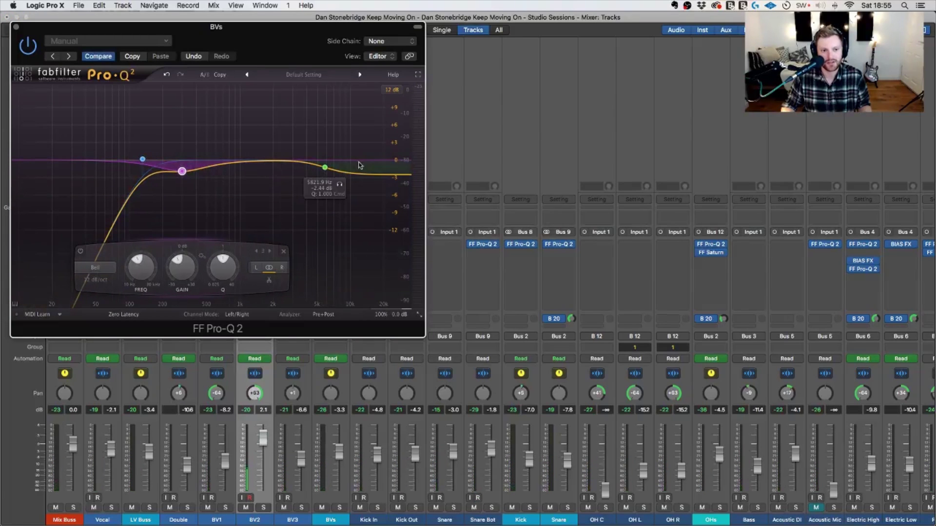
pyautogui.moveTo(324, 168); pyautogui.dragTo(324, 159)
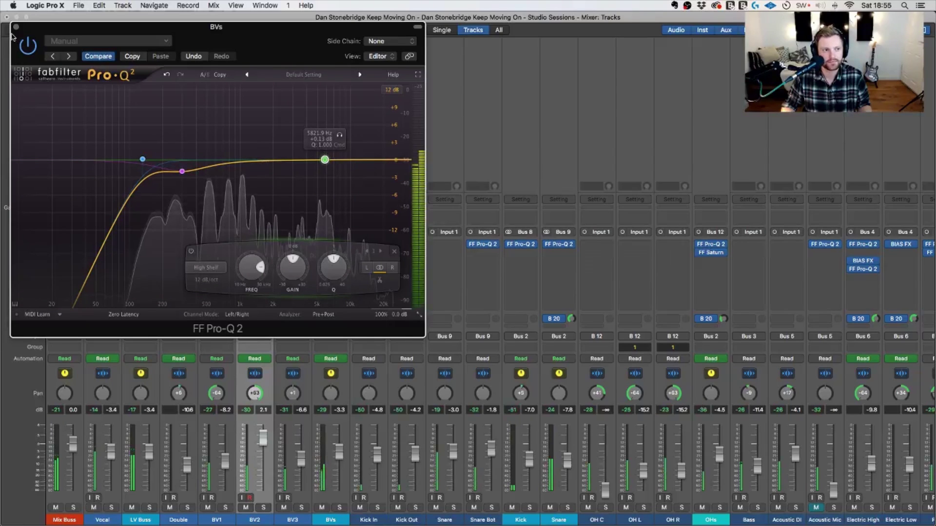
pyautogui.press('super+w')
# Return to the arrangement and replay the backing vocals from about bar 92.
pyautogui.press('super+w')
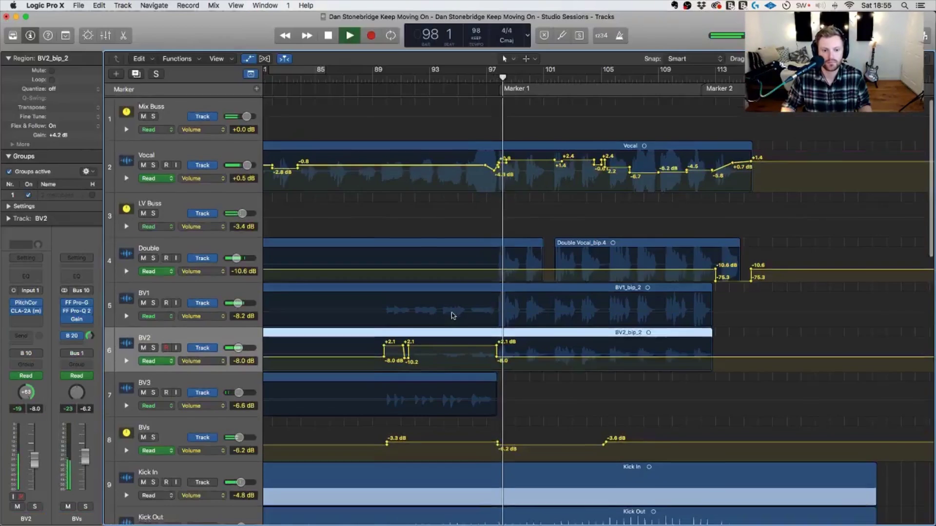
pyautogui.scroll(-1, 449, 313)
pyautogui.click(419, 73)
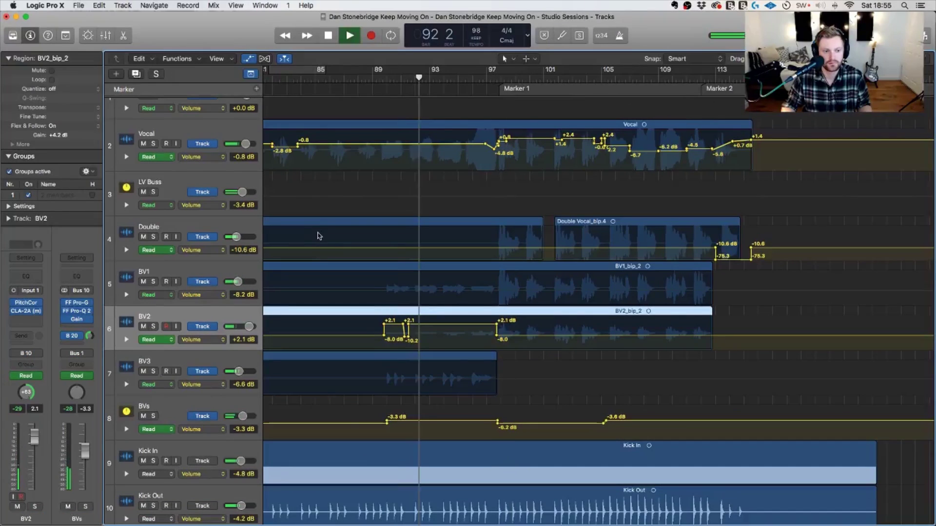
pyautogui.press('super+2')
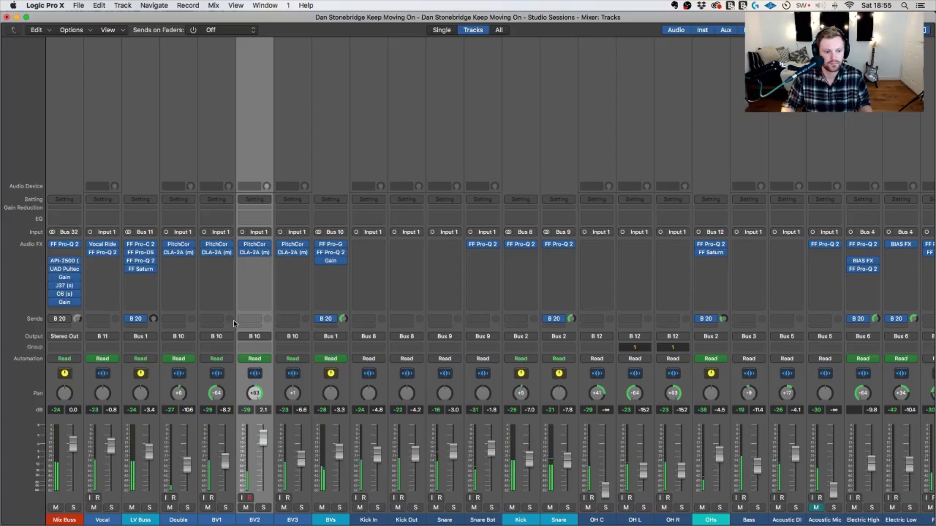
pyautogui.doubleClick(16, 30)
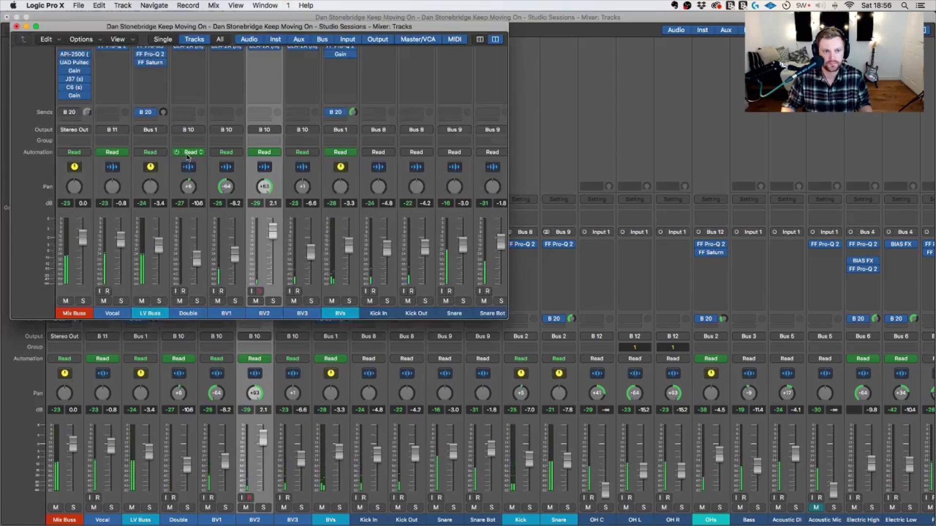
pyautogui.doubleClick(16, 29)
pyautogui.press('super+1')
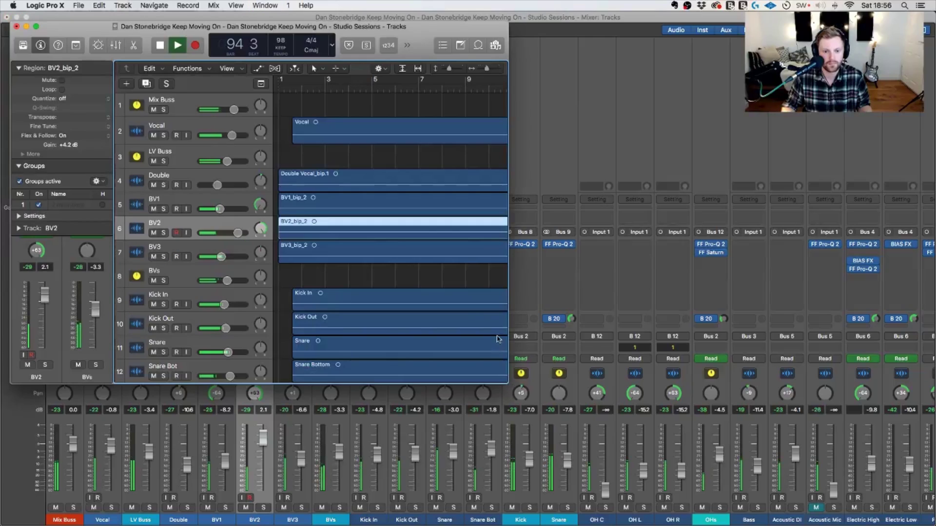
pyautogui.click(16, 27)
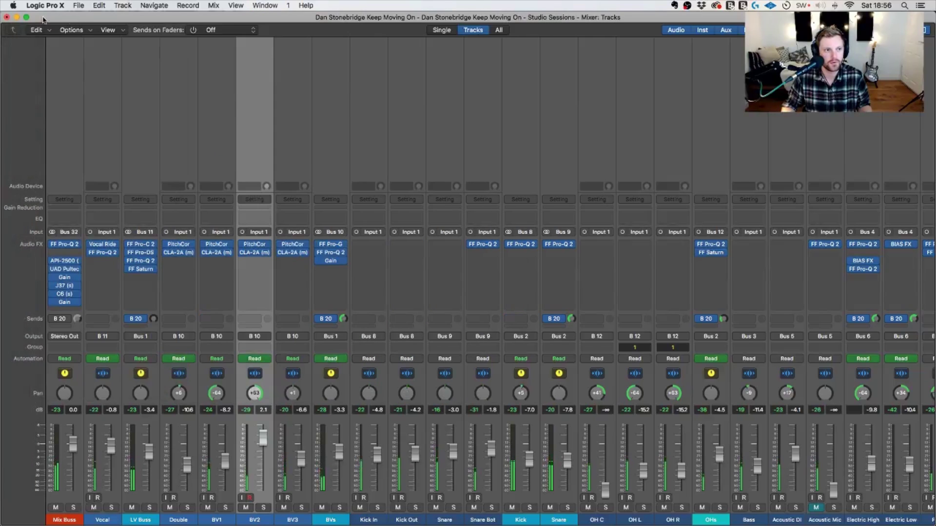
pyautogui.press('super+w')
# Lower the BV2 volume automation between about bars 91 and 97 to -4.1 dB and solo BV2 to check it.
pyautogui.moveTo(468, 324); pyautogui.dragTo(468, 331)
pyautogui.press('space')
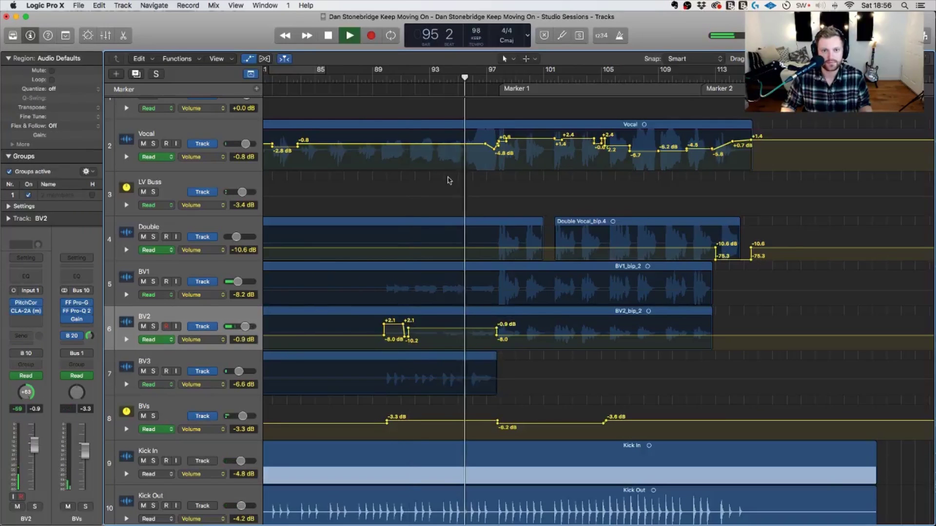
pyautogui.press('super+s')
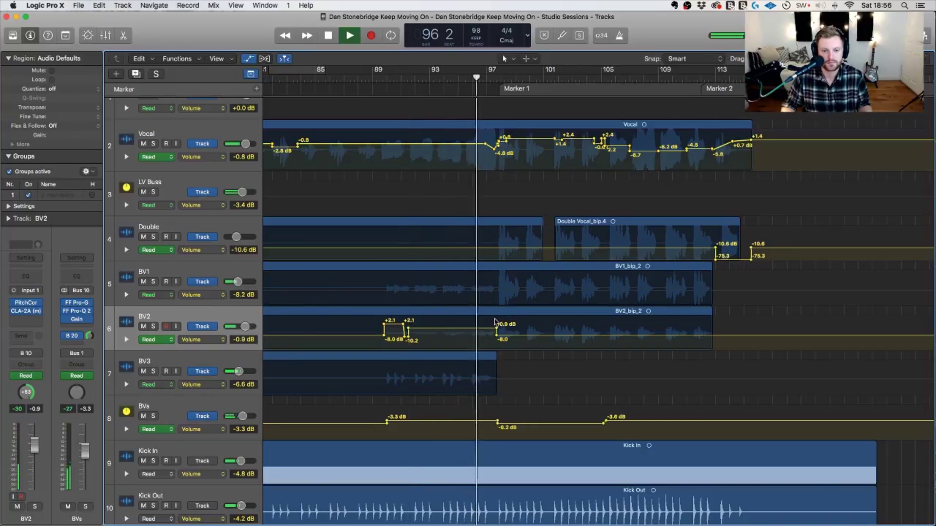
pyautogui.click(476, 333)
pyautogui.moveTo(477, 333); pyautogui.dragTo(477, 335)
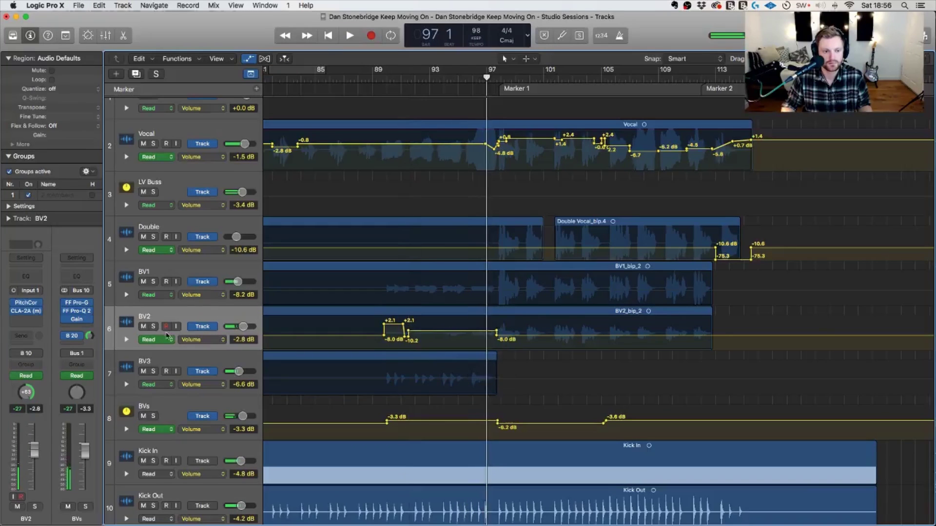
pyautogui.press('s')
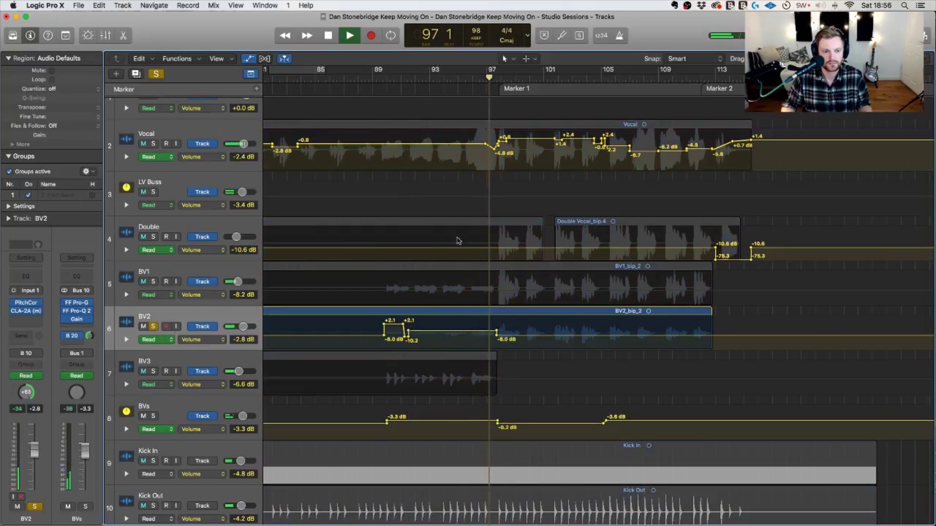
pyautogui.click(488, 332)
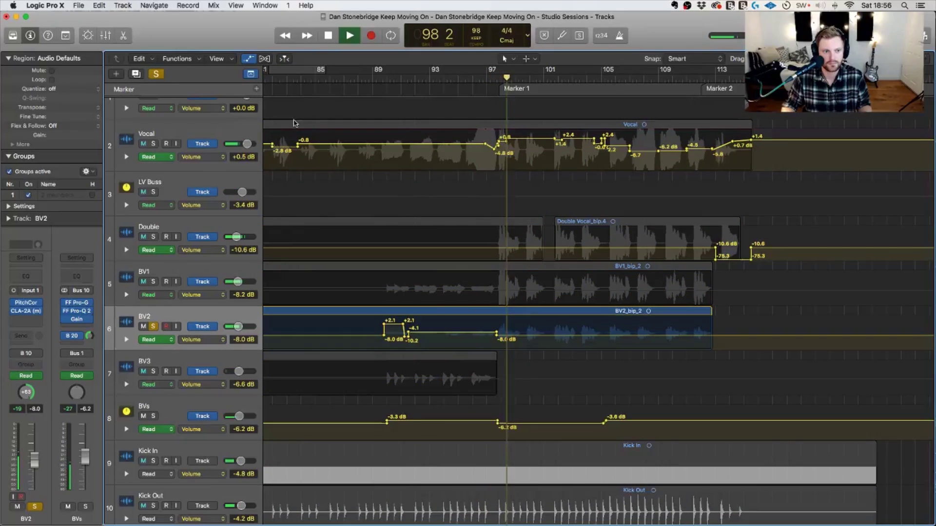
# In the mixer, reduce the BVs send to Bus 20 to -9.6 dB and unsolo BV2.
pyautogui.press('super+2')
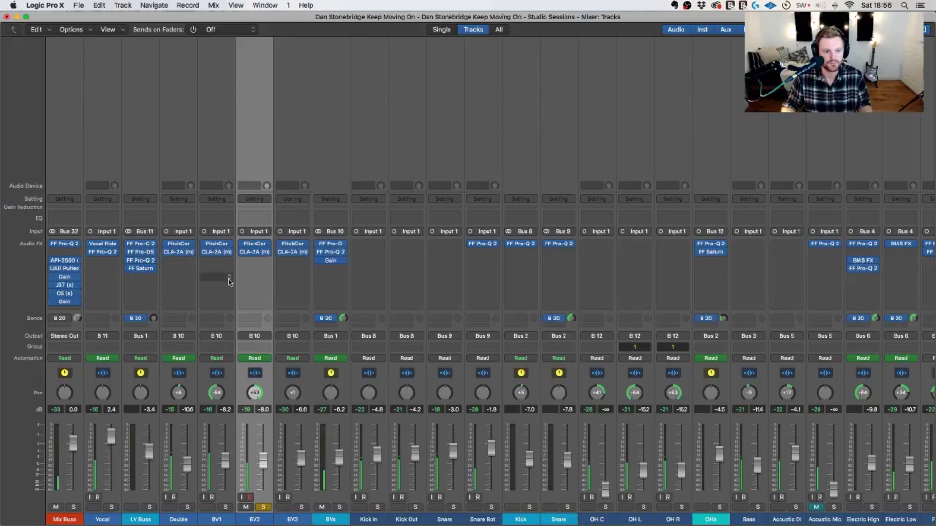
pyautogui.moveTo(343, 322)
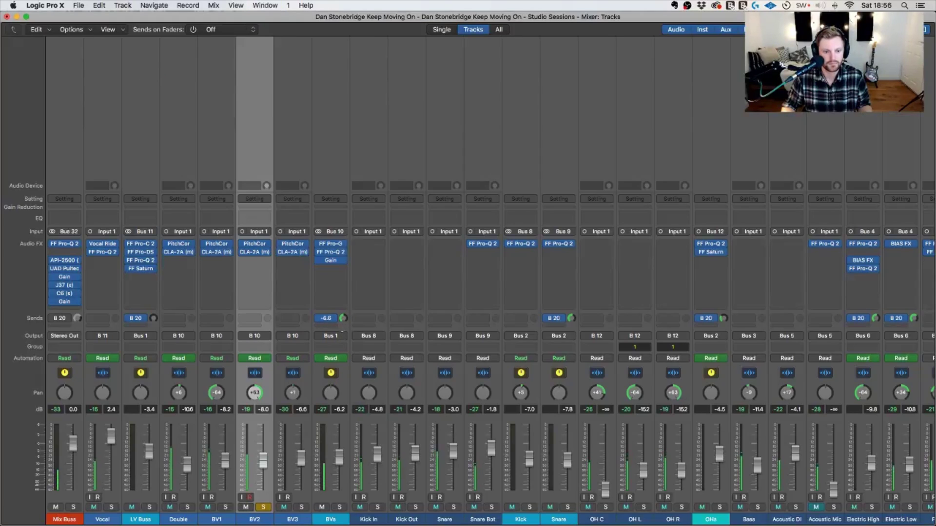
pyautogui.click(263, 508)
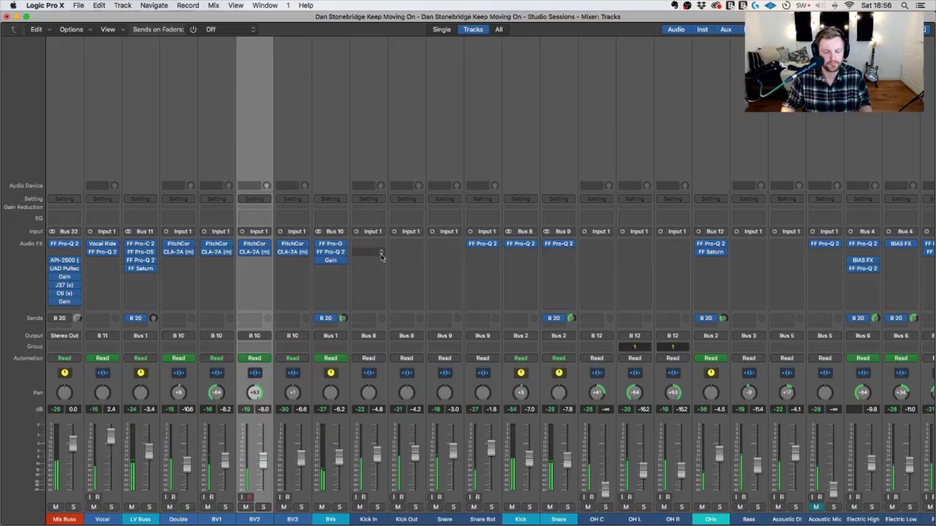
pyautogui.moveTo(346, 313)
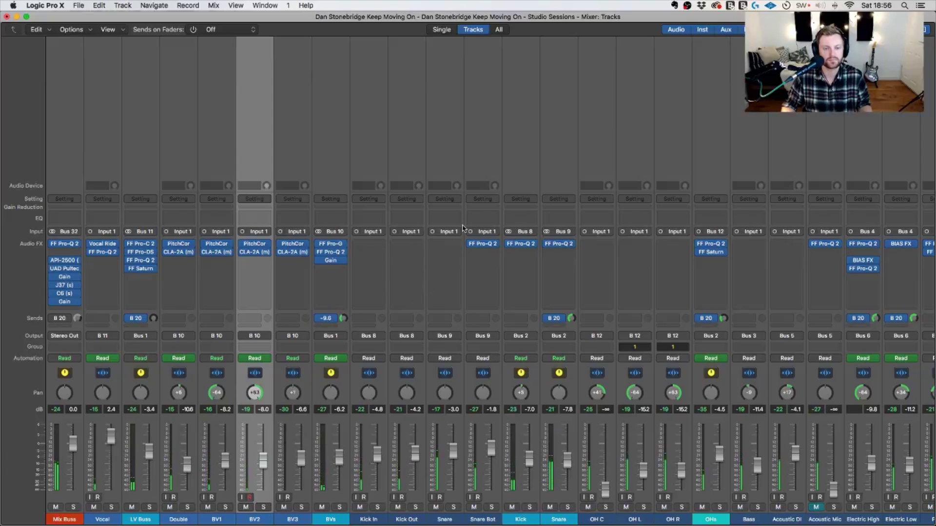
# Return to the arrangement, place the playhead at bar 64 and set a cycle range from bar 9 to about bar 22.
pyautogui.hscroll(10, 464, 228)
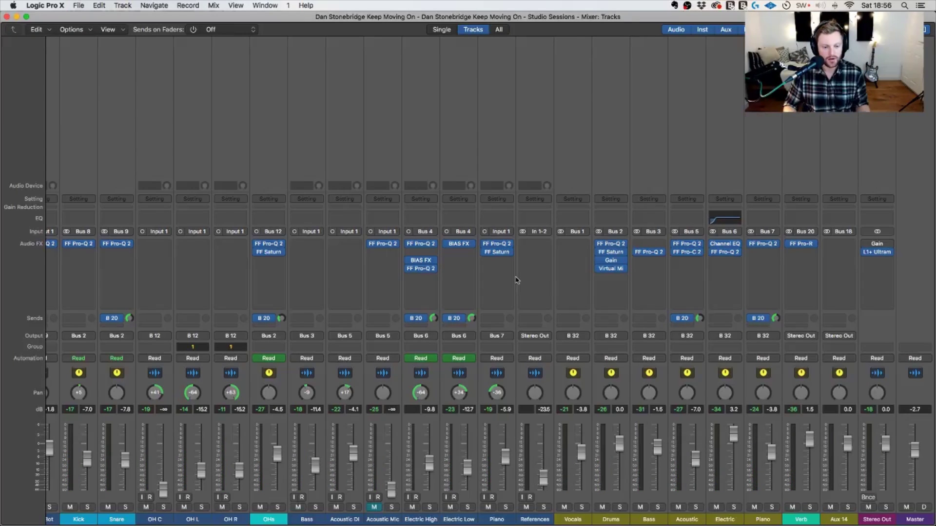
pyautogui.press('super+2')
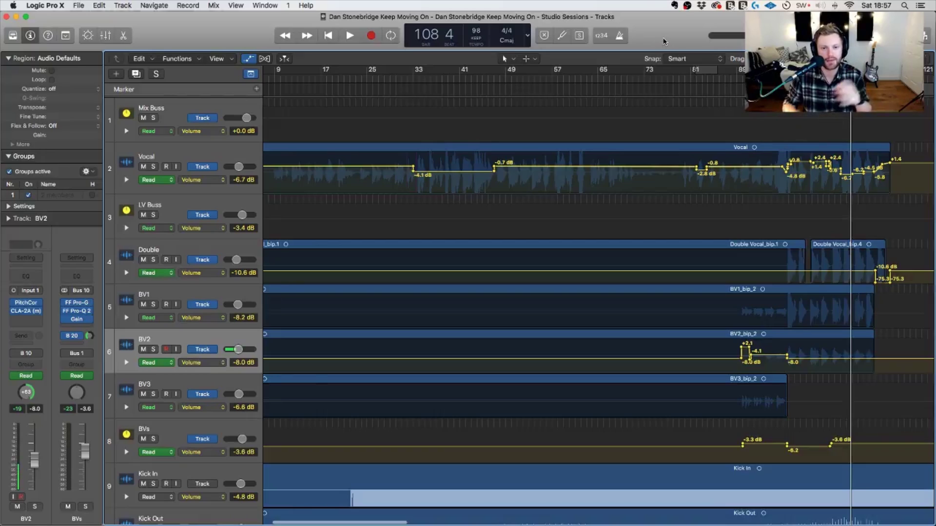
pyautogui.moveTo(688, 57)
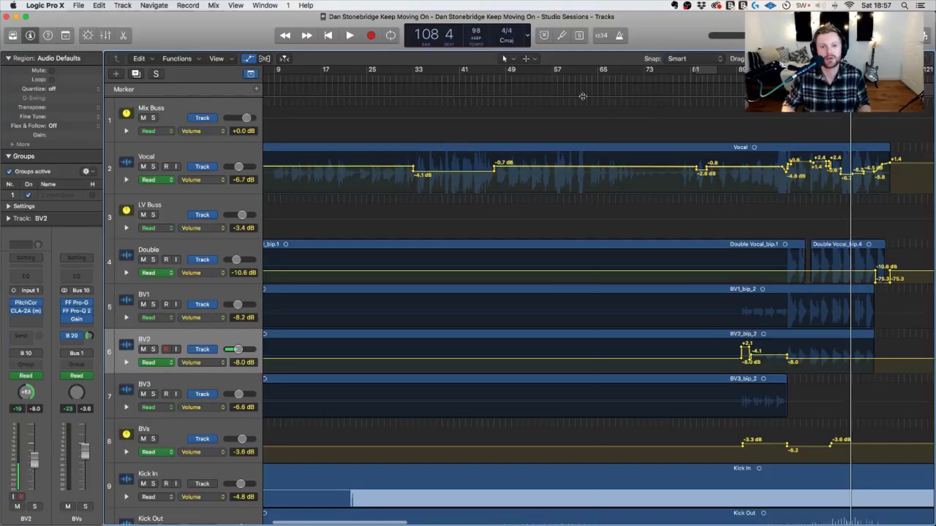
pyautogui.click(592, 74)
pyautogui.hscroll(-3, 410, 94)
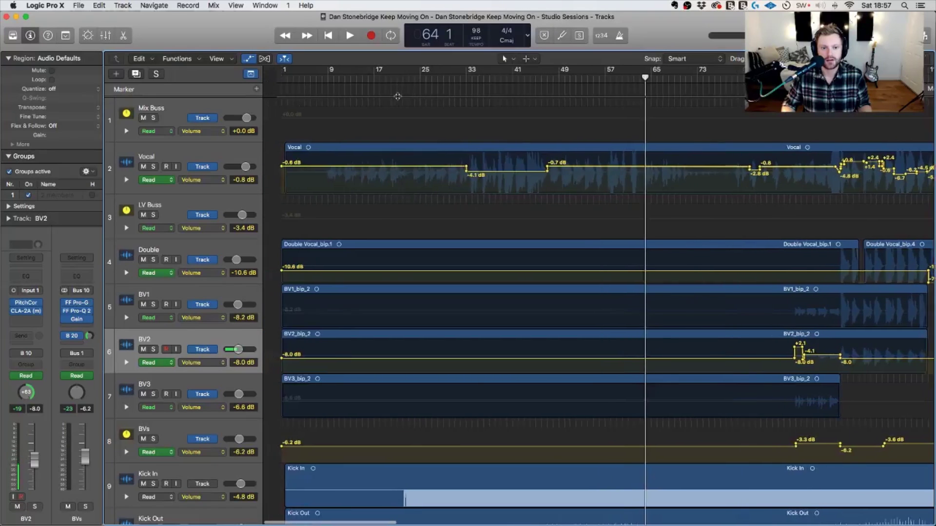
pyautogui.moveTo(312, 79); pyautogui.dragTo(396, 75)
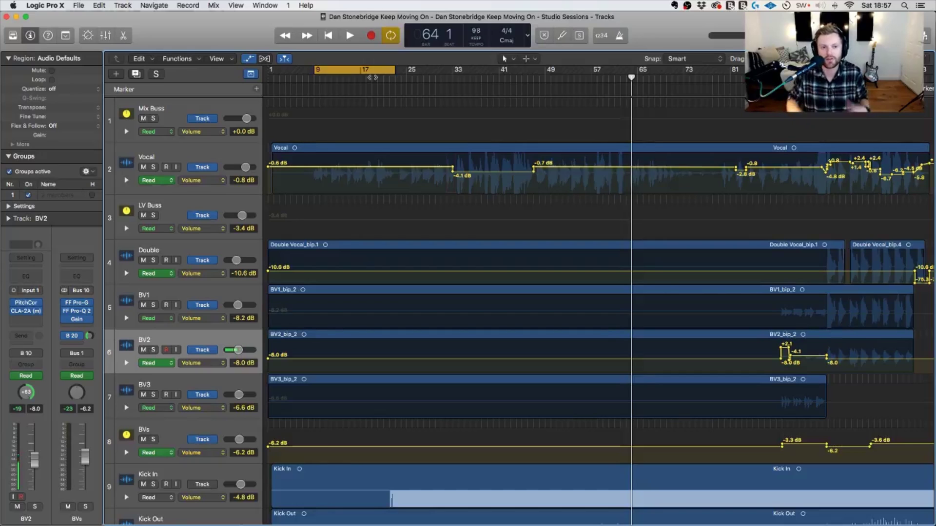
# Play the cycled section and bring up the LV Buss channel strip in the mixer.
pyautogui.press('space')
pyautogui.press('x')
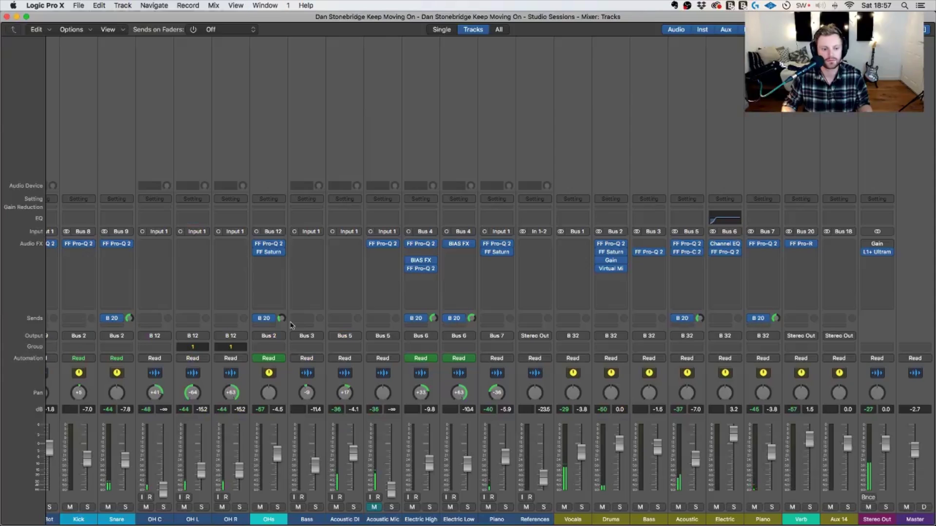
pyautogui.hscroll(-15, 291, 326)
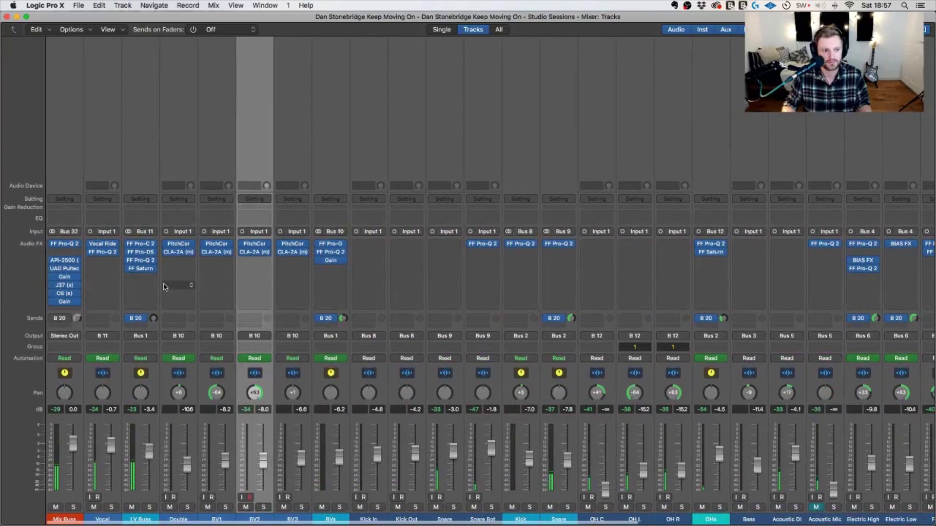
# Insert the Soundtoys Little Plate reverb on LV Buss after FF Saturn.
pyautogui.click(138, 276)
pyautogui.moveTo(161, 455)
pyautogui.moveTo(221, 519)
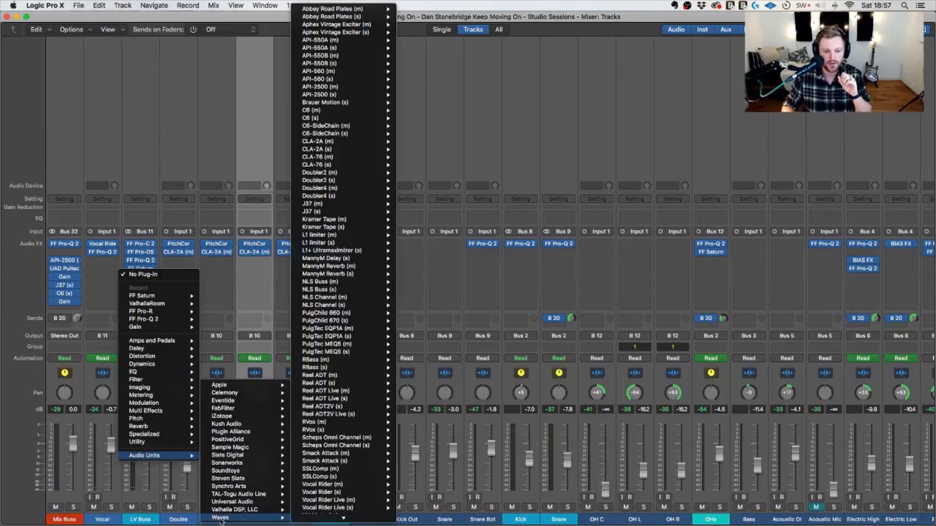
pyautogui.moveTo(254, 455)
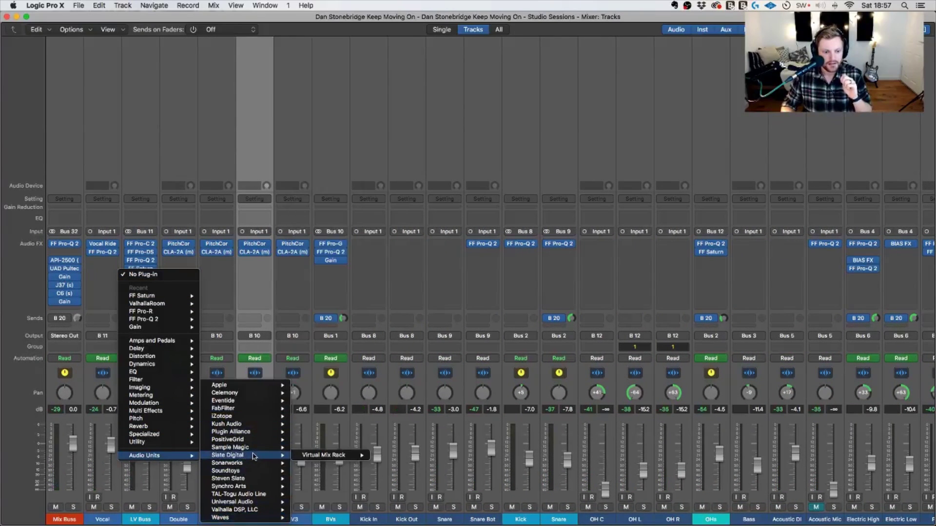
pyautogui.click(224, 129)
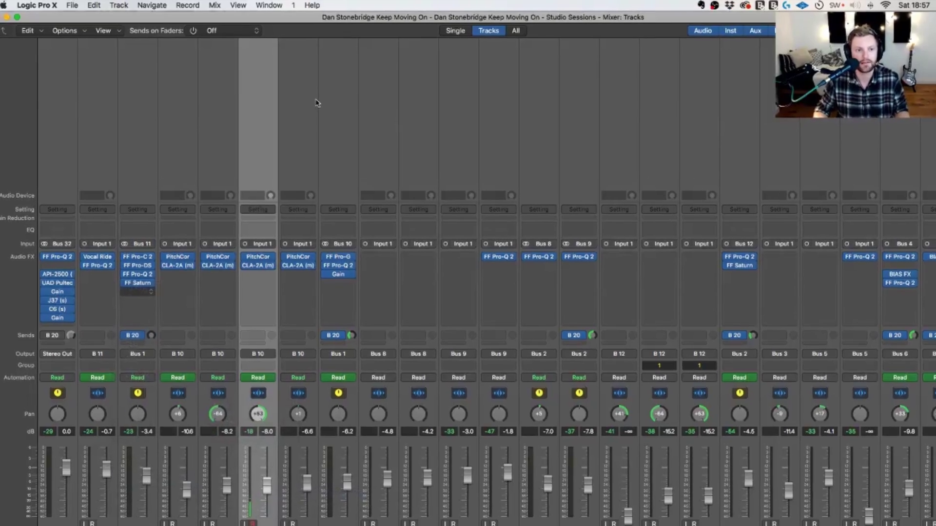
pyautogui.moveTo(349, 196); pyautogui.dragTo(345, 226)
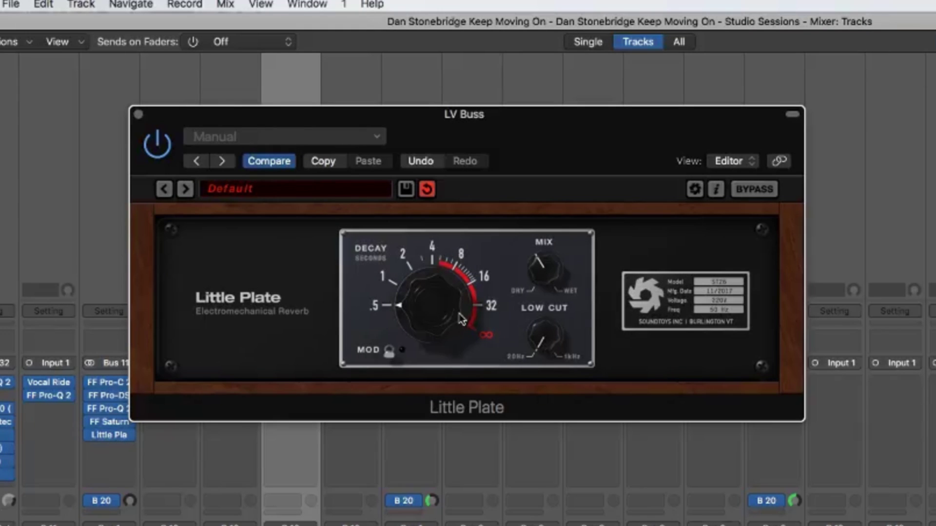
# Set Little Plate's decay slightly above 2 seconds, reduce its mix to nearly dry and raise its low cut to just past the midpoint.
pyautogui.moveTo(440, 318); pyautogui.dragTo(446, 268)
pyautogui.moveTo(533, 267); pyautogui.dragTo(532, 300)
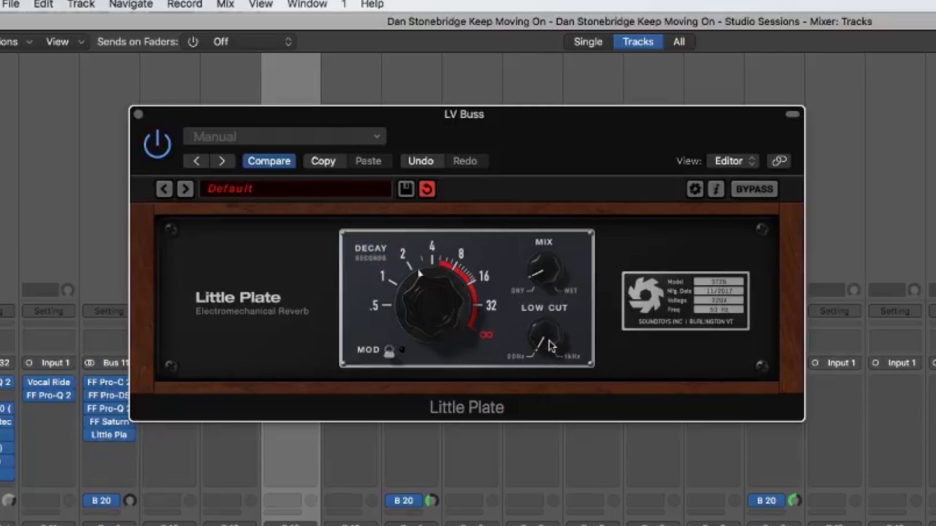
pyautogui.moveTo(548, 346); pyautogui.dragTo(562, 256)
pyautogui.moveTo(550, 331); pyautogui.dragTo(549, 341)
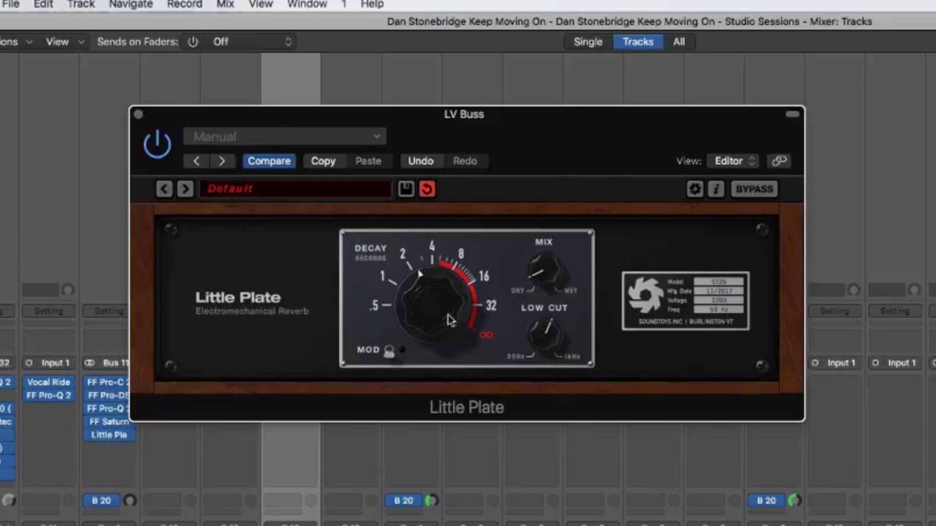
# Shorten Little Plate's decay to about 1.5 seconds and lower its low cut to the midpoint, leaving the plug-in bypassed and closed.
pyautogui.moveTo(449, 317); pyautogui.dragTo(443, 340)
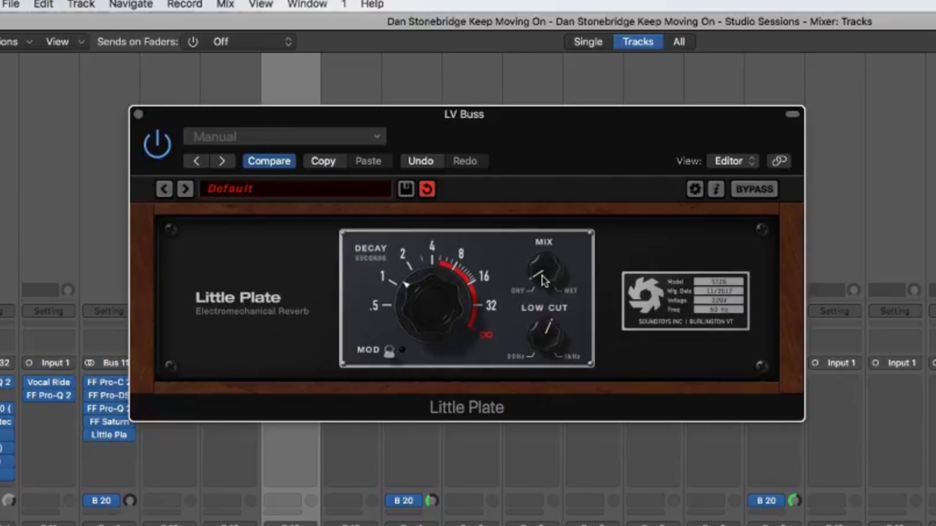
pyautogui.moveTo(556, 350); pyautogui.dragTo(553, 365)
pyautogui.moveTo(414, 334); pyautogui.dragTo(414, 340)
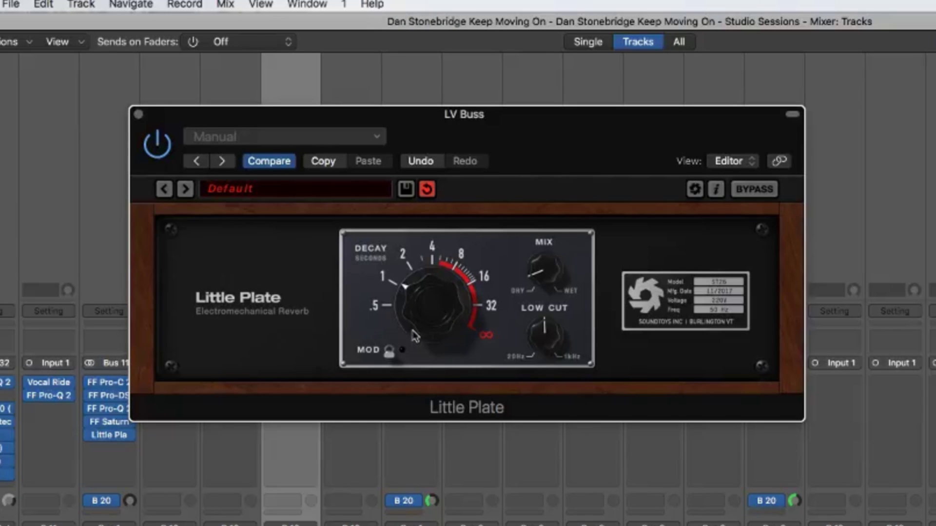
pyautogui.moveTo(425, 307); pyautogui.dragTo(420, 295)
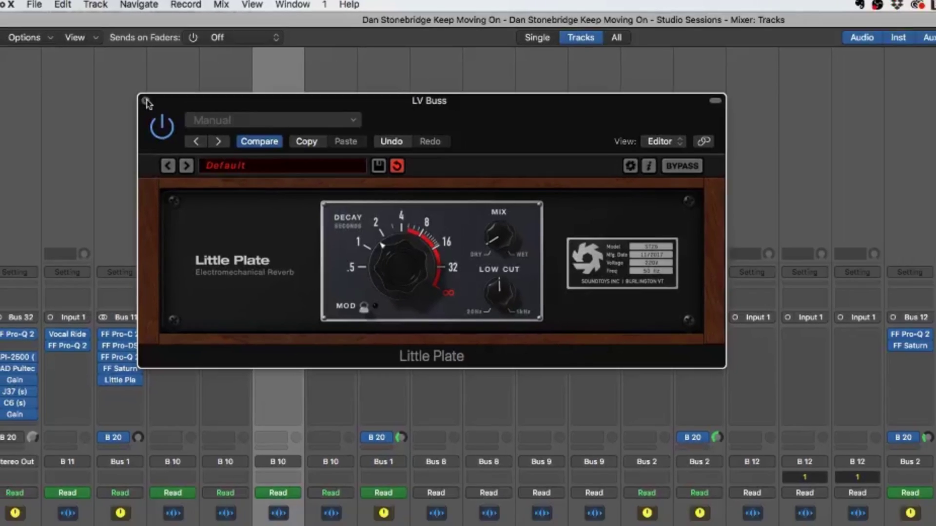
pyautogui.click(139, 115)
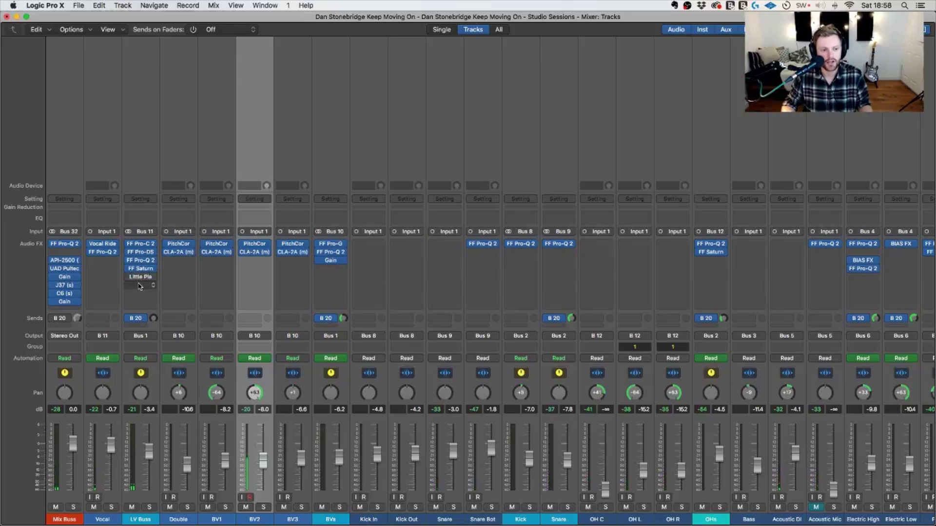
# Insert Eventide's 2016 Stereo Room reverb on LV Buss after Little Plate.
pyautogui.click(140, 286)
pyautogui.moveTo(156, 464)
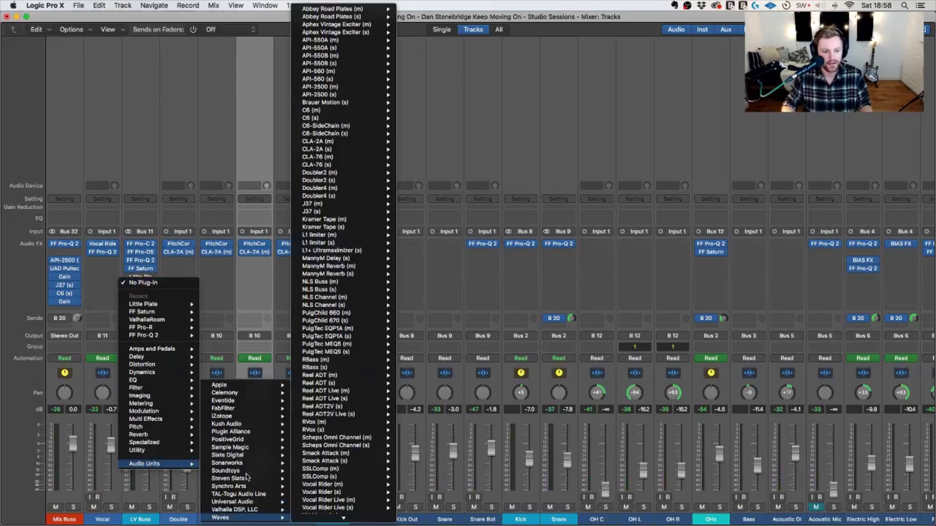
pyautogui.moveTo(263, 401)
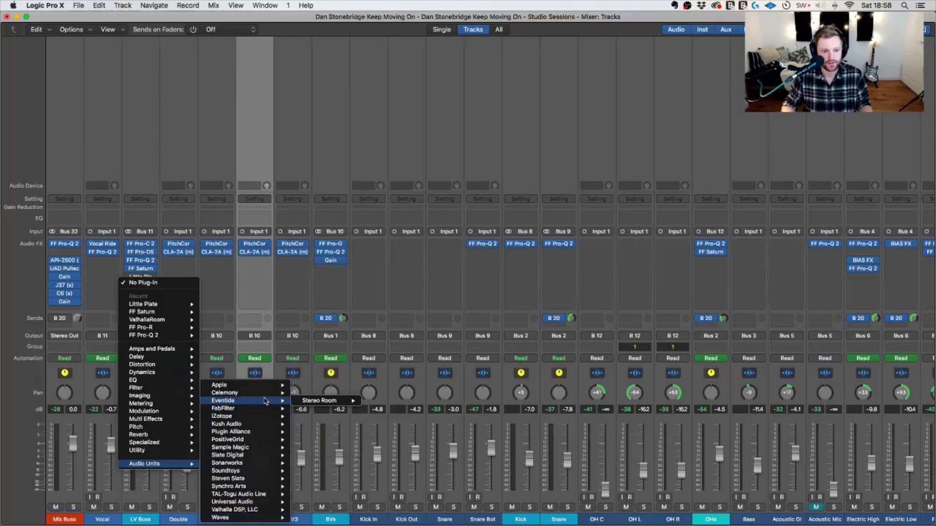
pyautogui.click(321, 401)
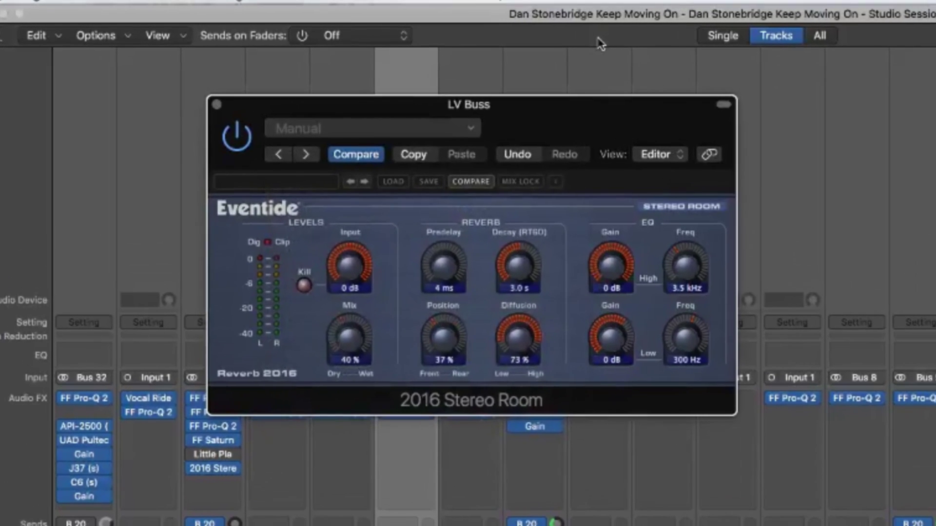
# Set Stereo Room's predelay to 30 ms, decay to 2.6 s, mix to 75%, diffusion to 100% and position to 73%.
pyautogui.moveTo(448, 266); pyautogui.dragTo(445, 223)
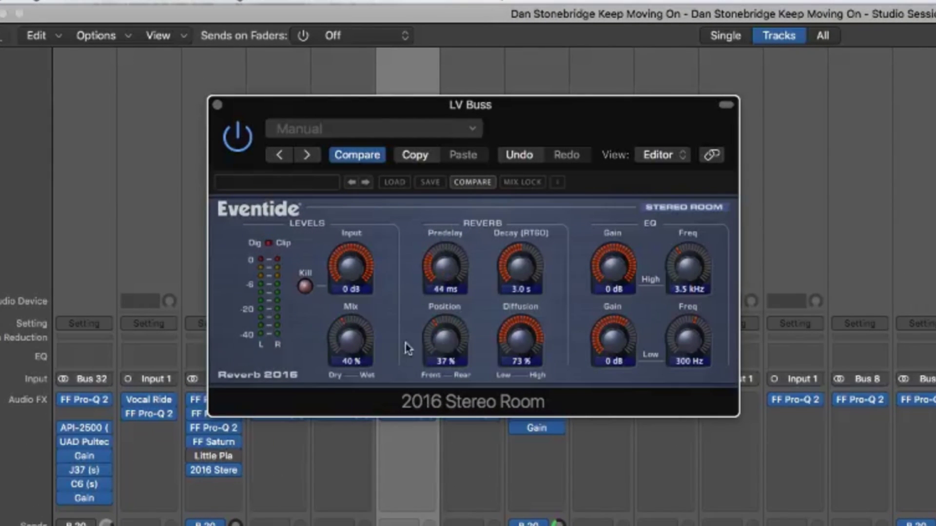
pyautogui.moveTo(523, 274); pyautogui.dragTo(521, 295)
pyautogui.moveTo(346, 342); pyautogui.dragTo(358, 276)
pyautogui.moveTo(510, 275); pyautogui.dragTo(507, 252)
pyautogui.moveTo(448, 278); pyautogui.dragTo(443, 292)
pyautogui.moveTo(523, 266)
pyautogui.mouseDown()
pyautogui.moveTo(523, 250)
pyautogui.moveTo(519, 276)
pyautogui.mouseUp()
pyautogui.moveTo(520, 345); pyautogui.dragTo(527, 276)
pyautogui.moveTo(441, 339); pyautogui.dragTo(442, 295)
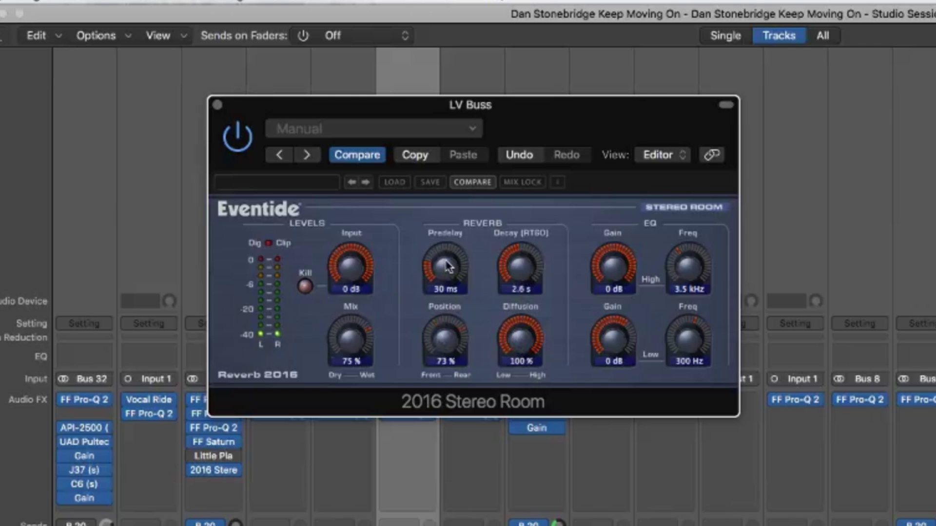
# Readjust Stereo Room to 79% position, 59% diffusion, about 3 s decay and a mix of about 9%.
pyautogui.moveTo(439, 341); pyautogui.dragTo(434, 366)
pyautogui.moveTo(441, 352); pyautogui.dragTo(447, 253)
pyautogui.moveTo(511, 332); pyautogui.dragTo(517, 364)
pyautogui.moveTo(356, 329); pyautogui.dragTo(352, 355)
pyautogui.moveTo(529, 254); pyautogui.dragTo(524, 288)
pyautogui.moveTo(360, 341)
pyautogui.mouseDown()
pyautogui.moveTo(357, 356)
pyautogui.moveTo(352, 339)
pyautogui.mouseUp()
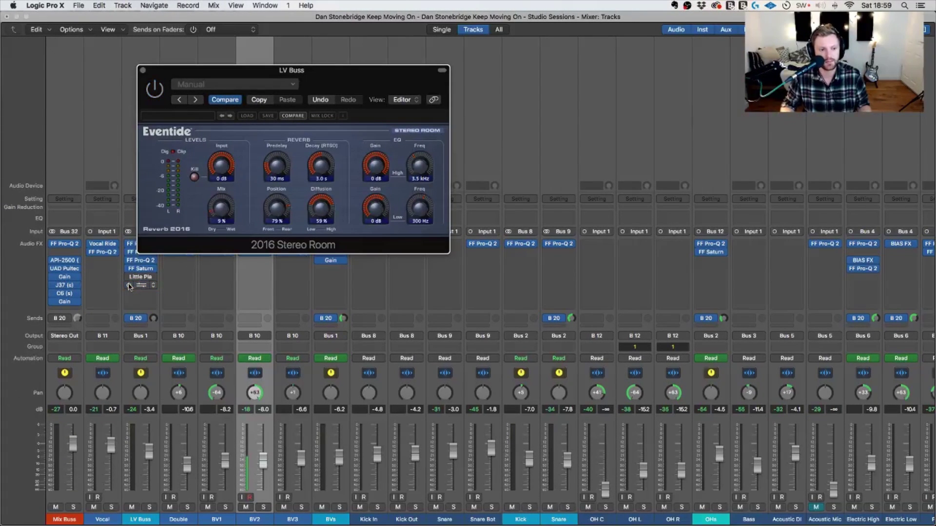
# Place Little Plate and 2016 Stereo Room side by side and alternate their bypass states to compare them on the lead vocal.
pyautogui.click(141, 277)
pyautogui.moveTo(293, 71); pyautogui.dragTo(596, 80)
pyautogui.moveTo(400, 80); pyautogui.dragTo(370, 95)
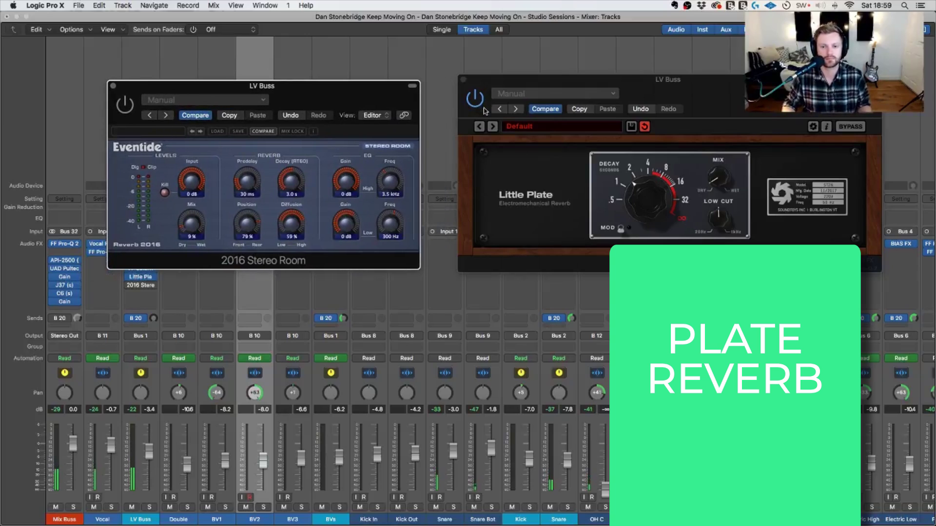
pyautogui.click(477, 100)
pyautogui.click(126, 105)
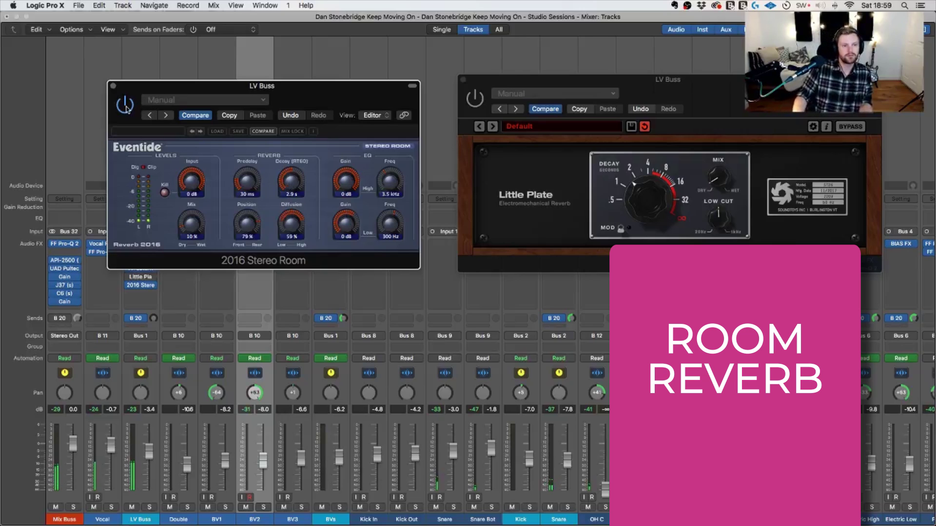
pyautogui.click(675, 185)
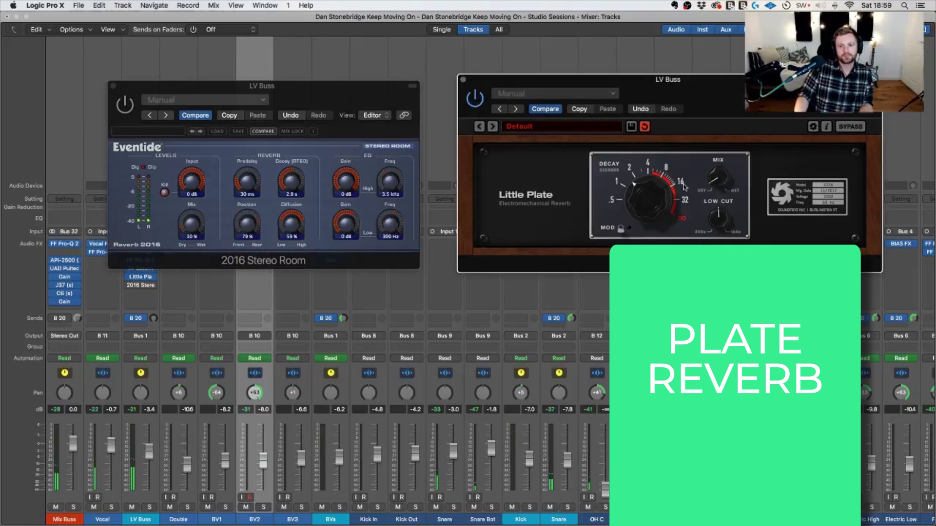
# Lengthen Little Plate's decay to between 2 and 4 seconds, raise its low cut slightly and audition its modulation on and off.
pyautogui.moveTo(684, 187); pyautogui.dragTo(647, 201)
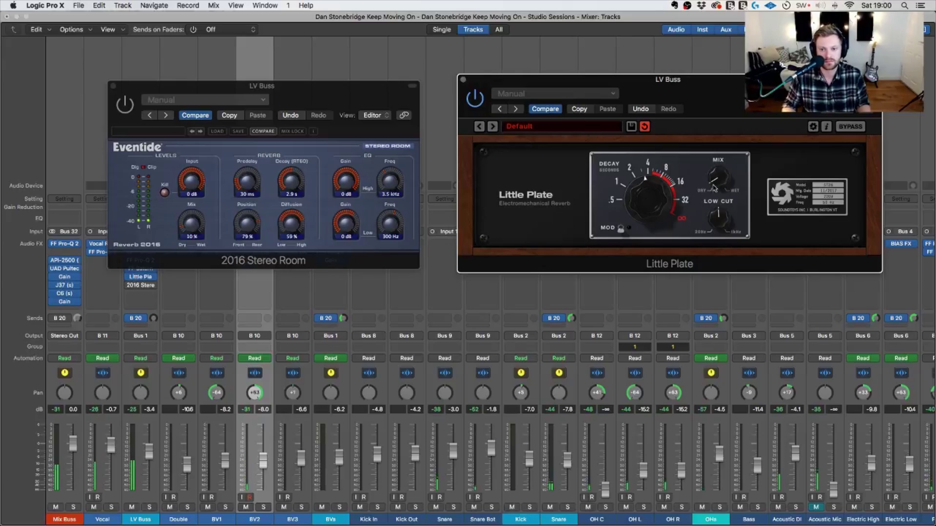
pyautogui.moveTo(653, 197); pyautogui.dragTo(653, 202)
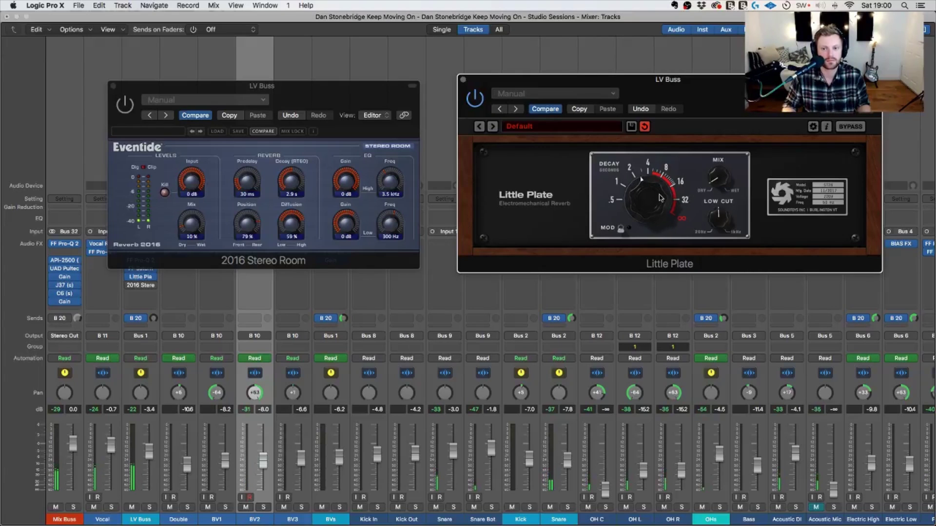
pyautogui.moveTo(719, 213)
pyautogui.mouseDown()
pyautogui.moveTo(714, 254)
pyautogui.moveTo(715, 197)
pyautogui.mouseUp()
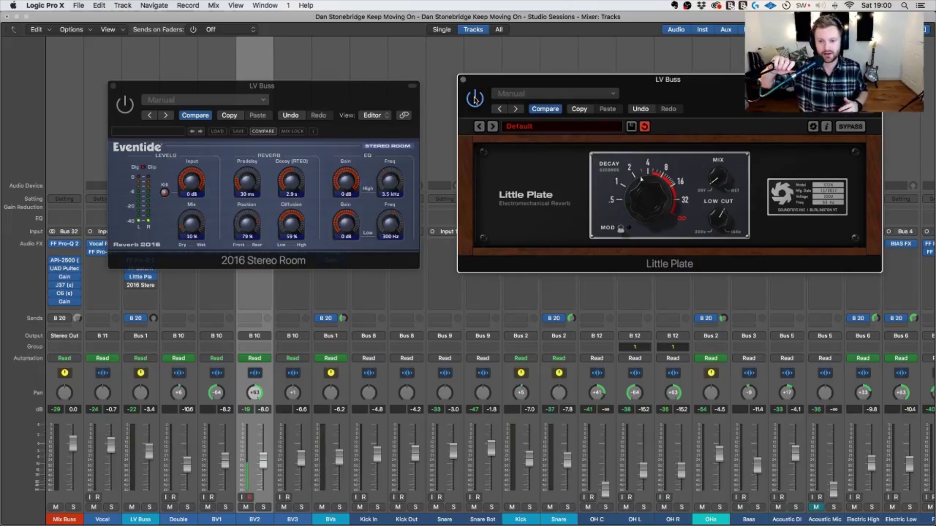
pyautogui.click(621, 228)
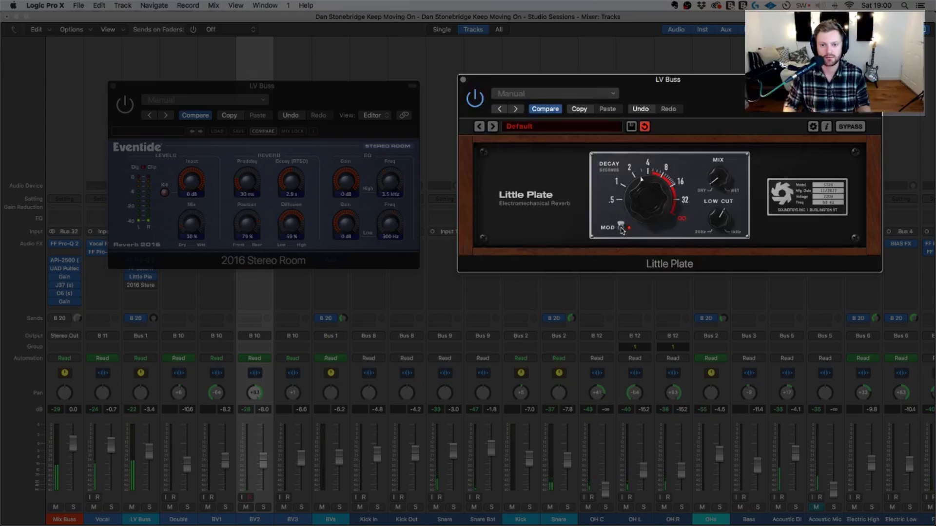
pyautogui.click(622, 227)
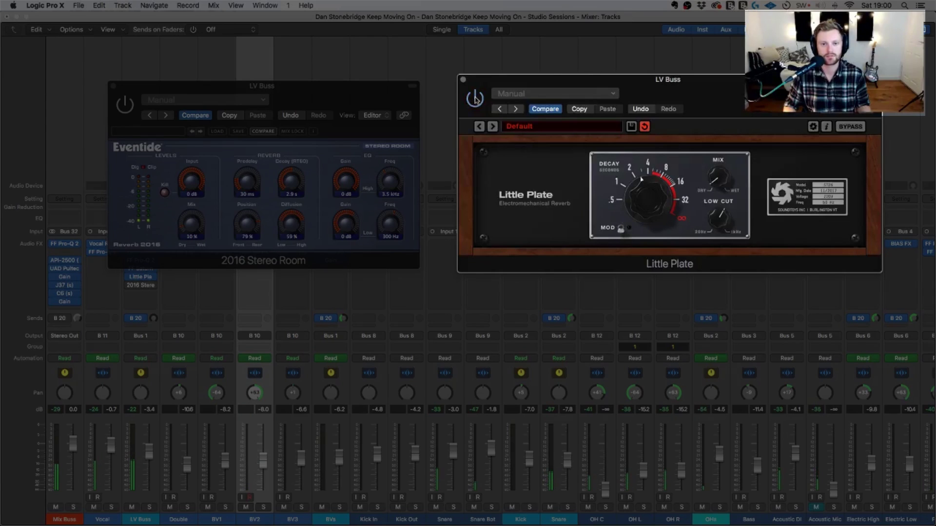
# Switch from Little Plate to 2016 Stereo Room, setting the room's decay to 2.4 s and predelay to 38 ms.
pyautogui.click(133, 107)
pyautogui.click(174, 106)
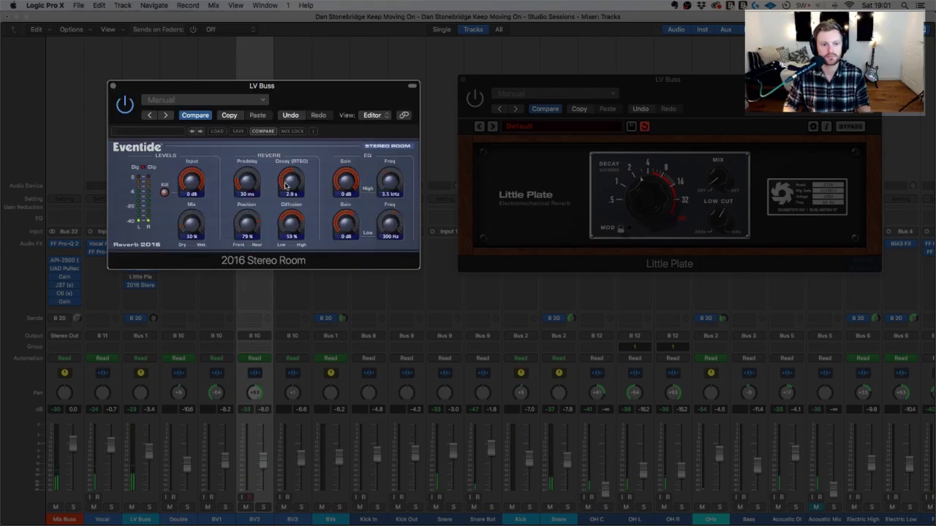
pyautogui.moveTo(288, 184); pyautogui.dragTo(289, 187)
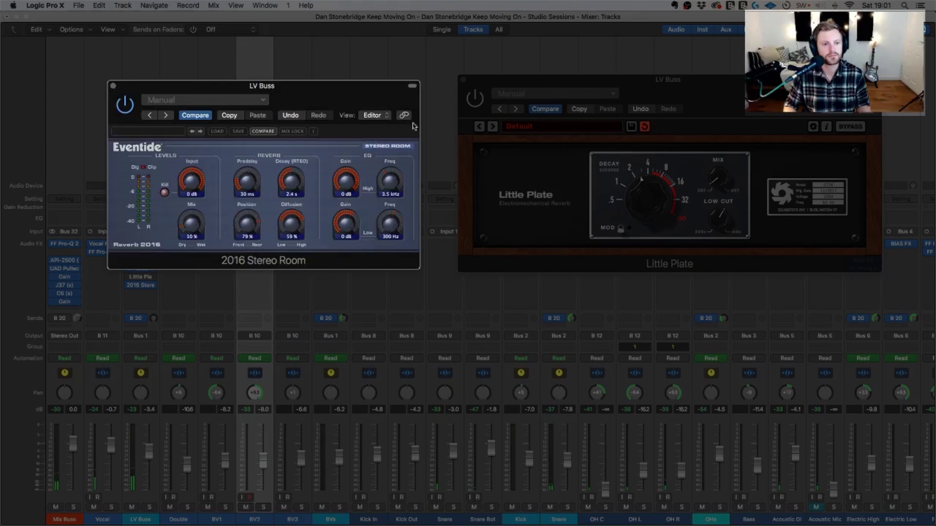
pyautogui.moveTo(253, 187); pyautogui.dragTo(253, 184)
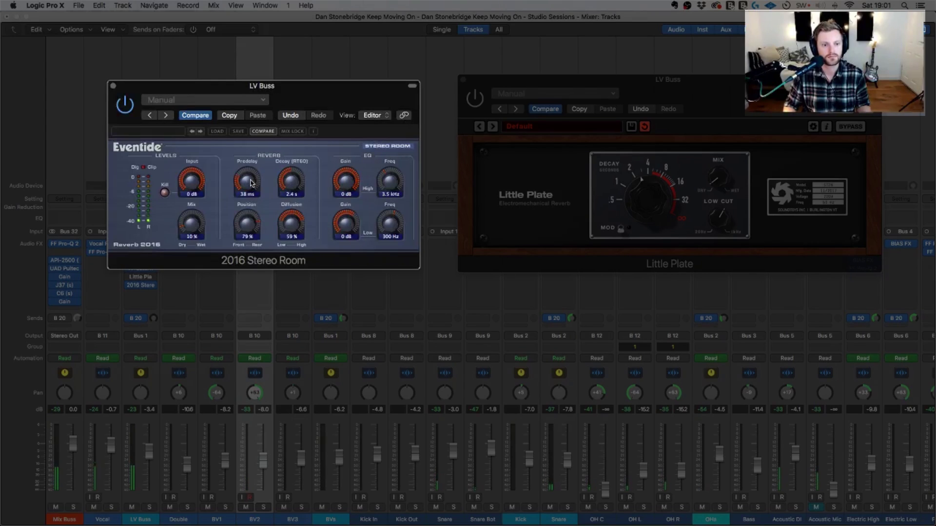
# Close the Little Plate window, move the Stereo Room window aside and remove Little Plate from LV Buss.
pyautogui.click(464, 80)
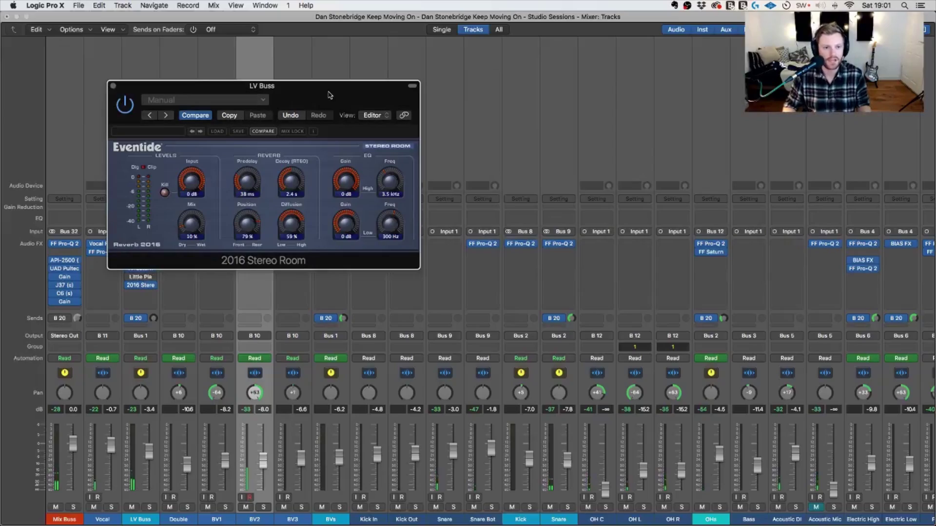
pyautogui.moveTo(348, 93); pyautogui.dragTo(477, 90)
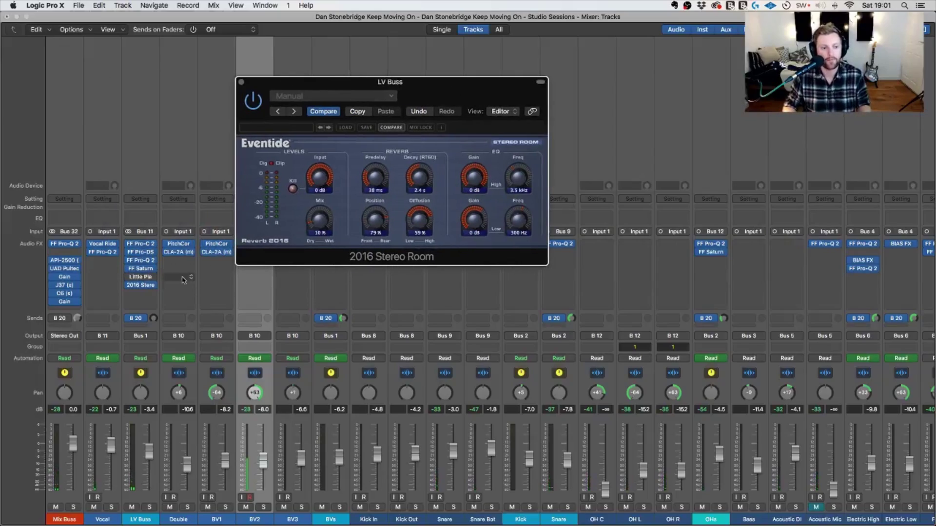
pyautogui.click(152, 277)
pyautogui.click(228, 264)
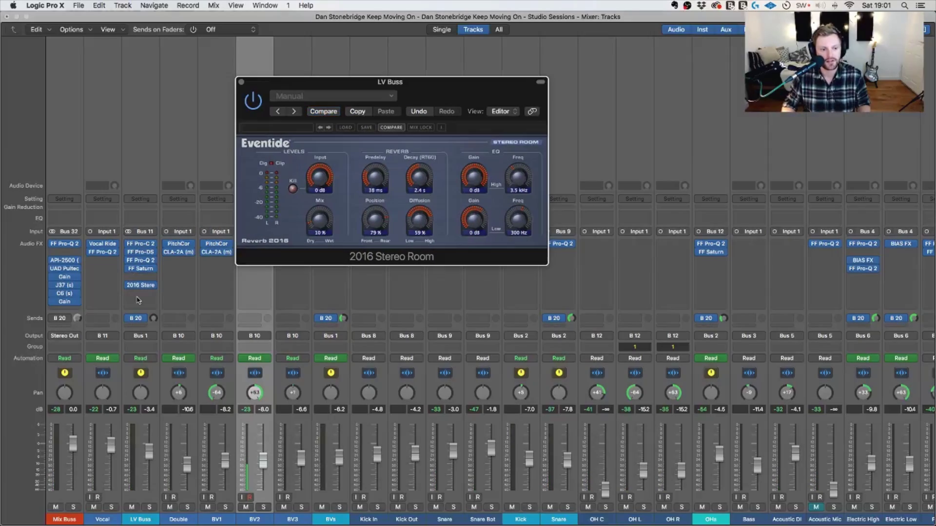